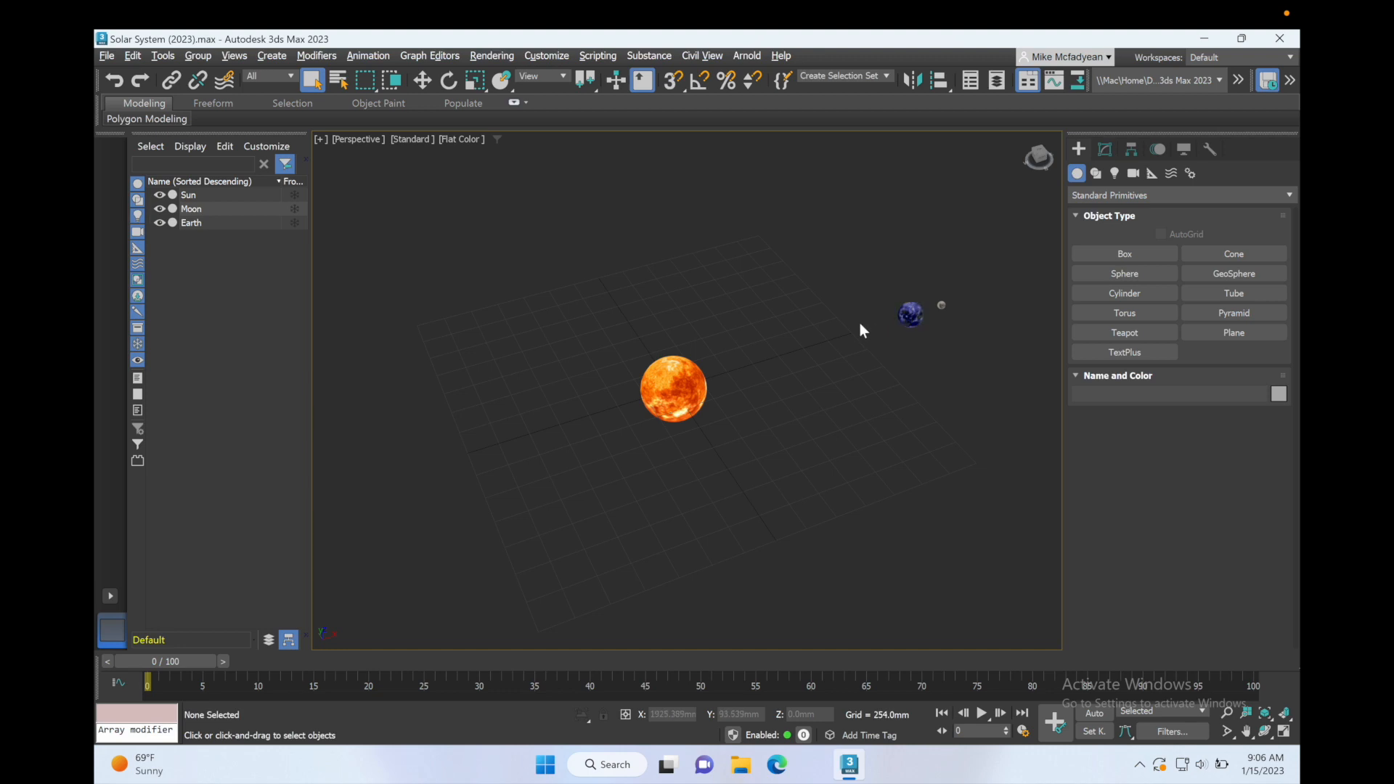
# Switch the maximized viewport from Perspective to the Front view
pyautogui.hotkey('alt', 'w')
pyautogui.click(828, 305)
pyautogui.hotkey('alt', 'w')
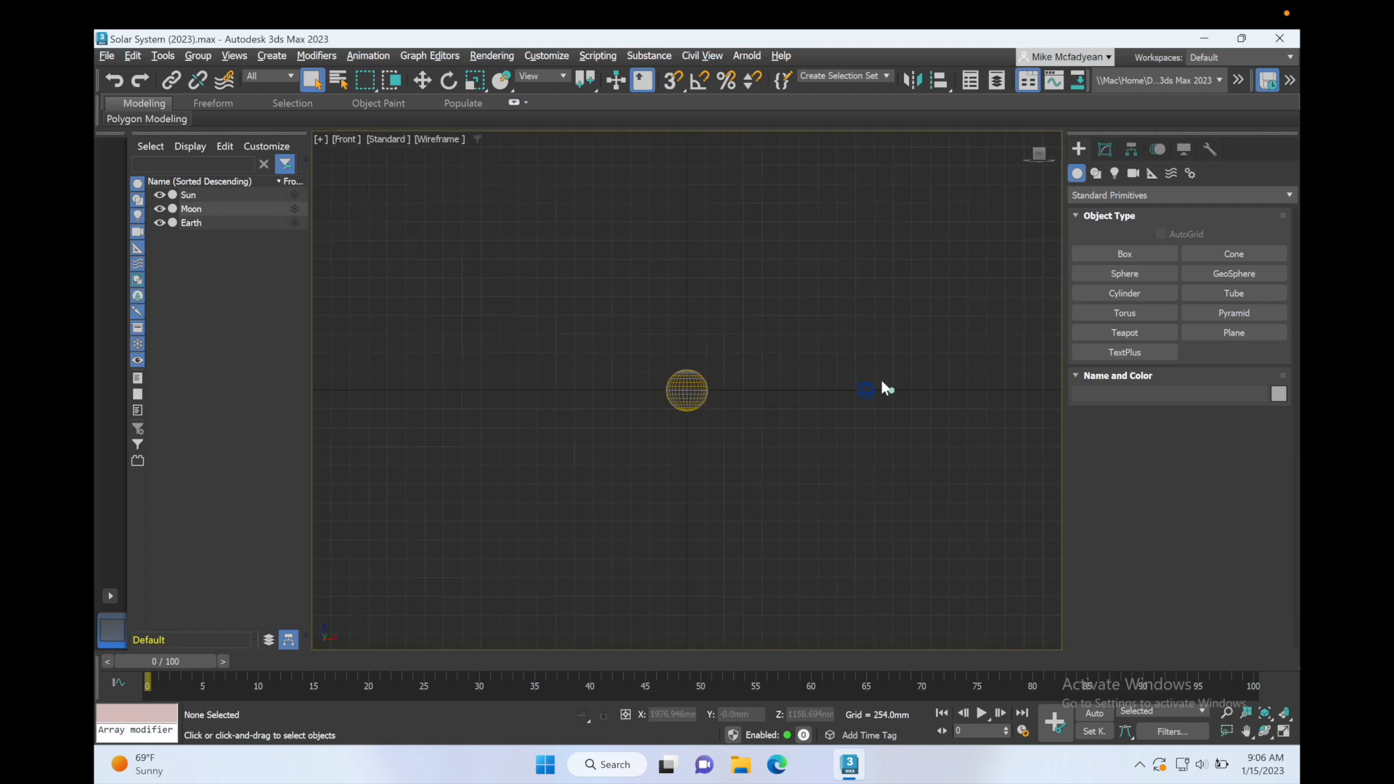
# Frame the Earth sphere in the Front view and tilt it about 27 degrees around the Y axis
pyautogui.scroll(10, 882, 385)
pyautogui.click(742, 435)
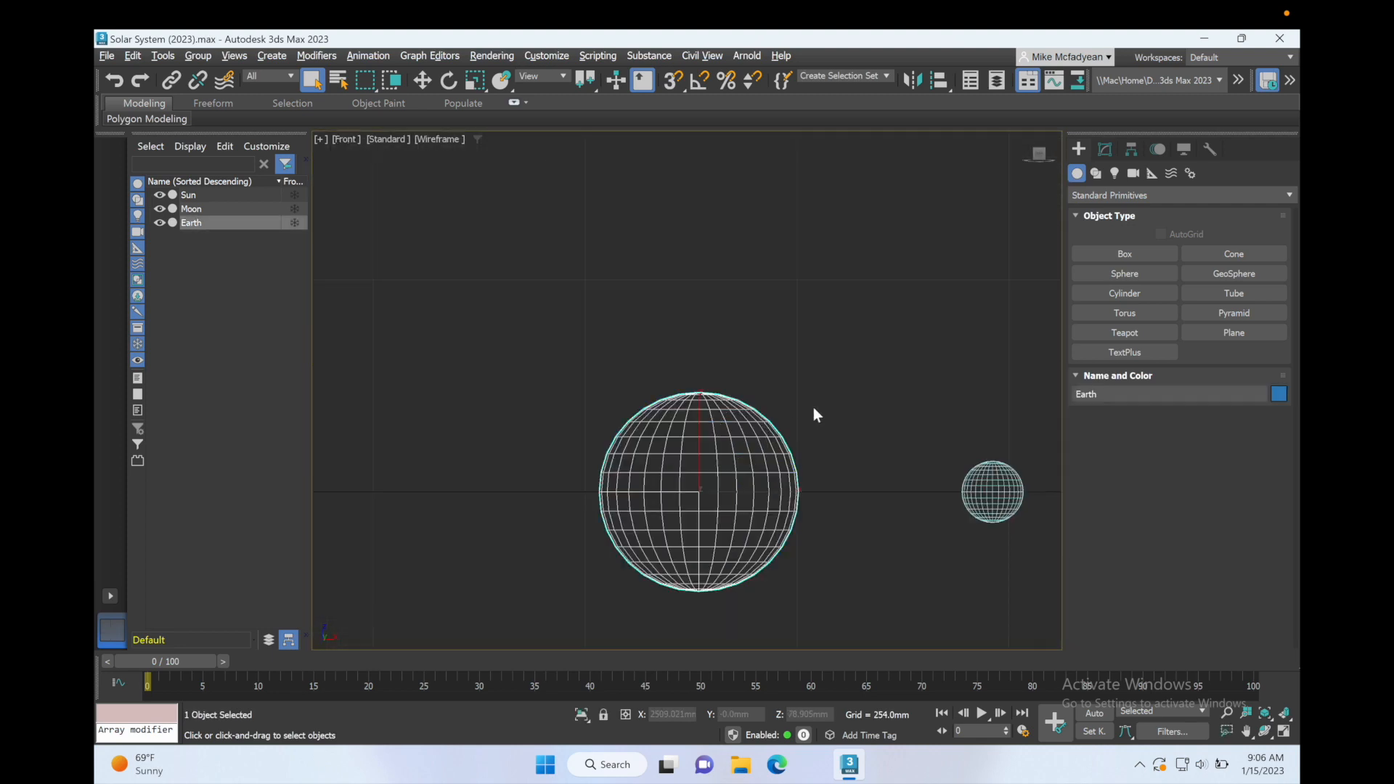
pyautogui.scroll(-6, 830, 437)
pyautogui.scroll(8, 829, 438)
pyautogui.scroll(-2, 829, 438)
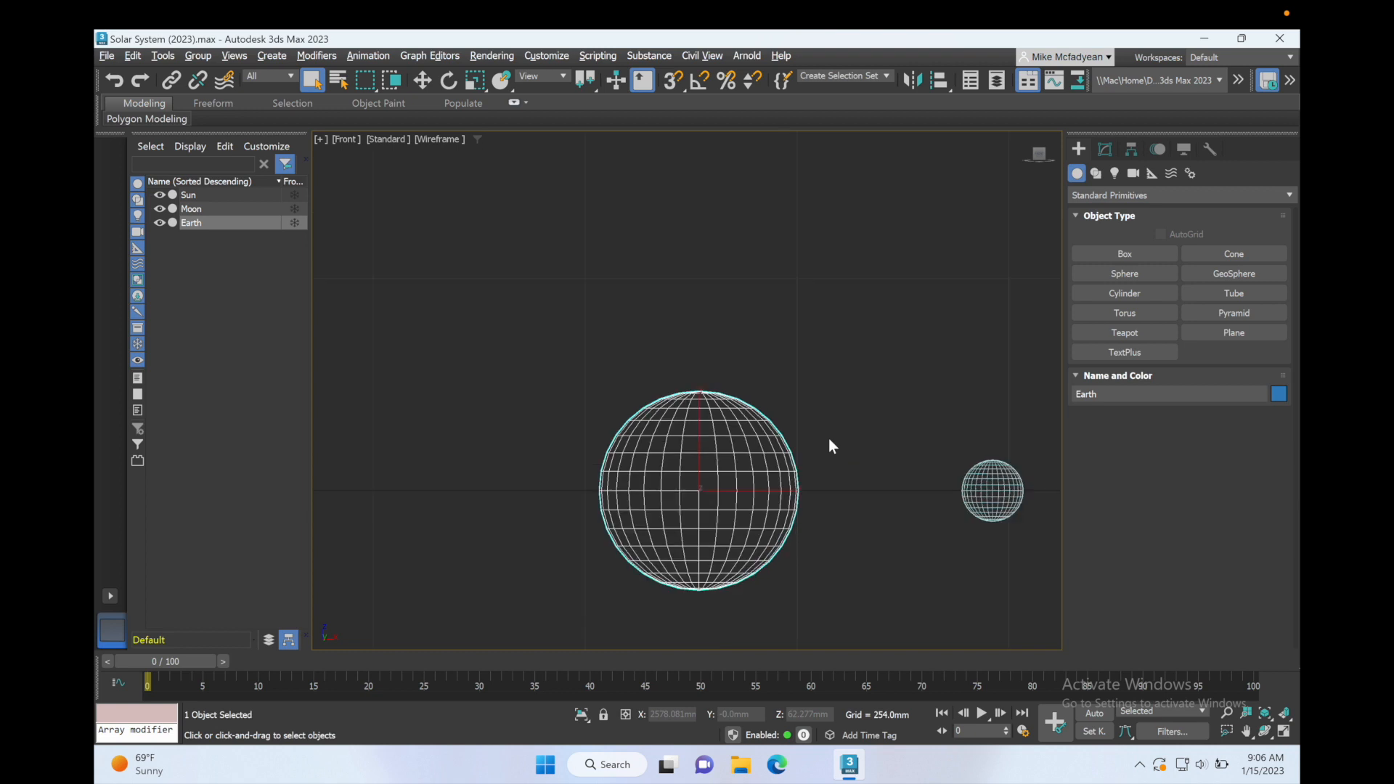
pyautogui.press('z')
pyautogui.press('e')
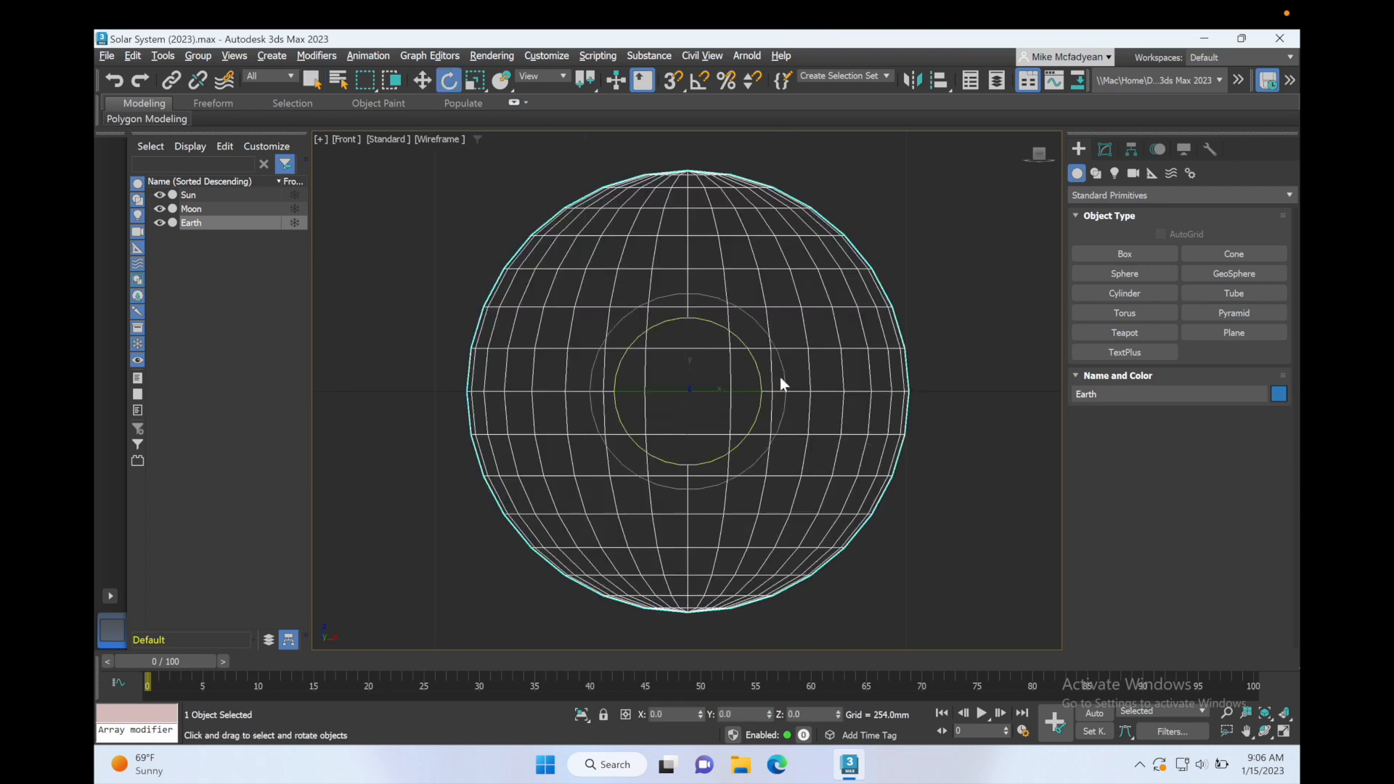
pyautogui.moveTo(780, 377); pyautogui.dragTo(777, 371)
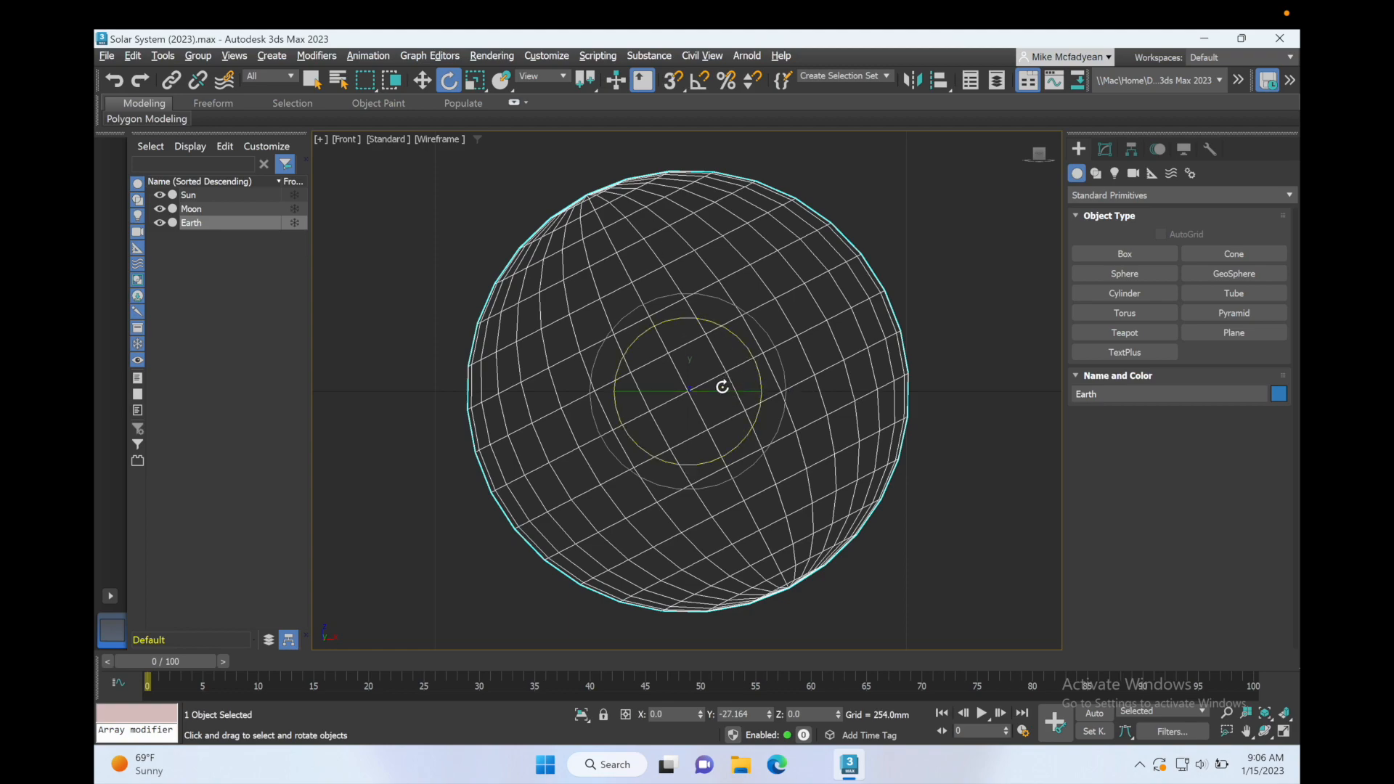
# Compare trial spins of the tilted Earth in View and Local reference coordinates, keep Local, and undo Earth's rotations
pyautogui.moveTo(709, 392); pyautogui.dragTo(951, 377)
pyautogui.hotkey('ctrl', 'z')
pyautogui.click(563, 76)
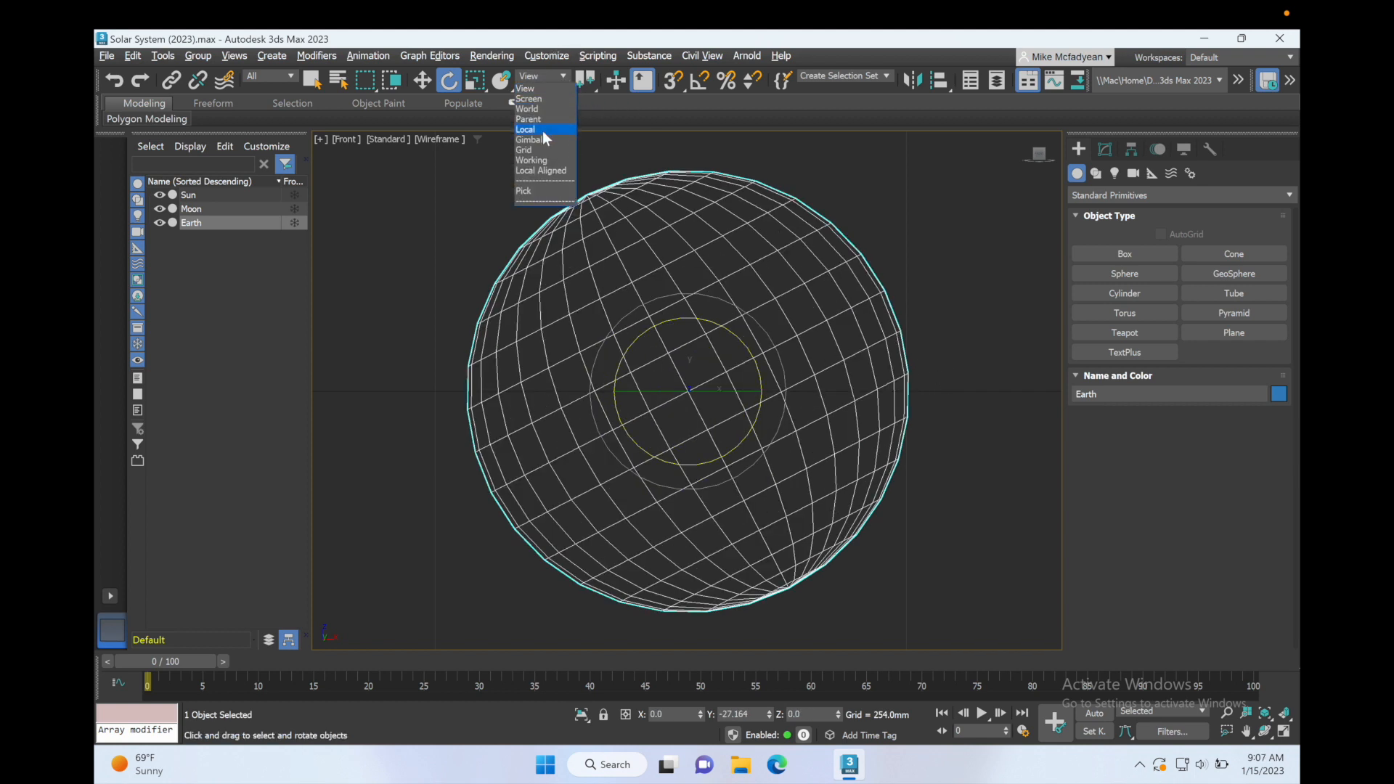
pyautogui.click(542, 129)
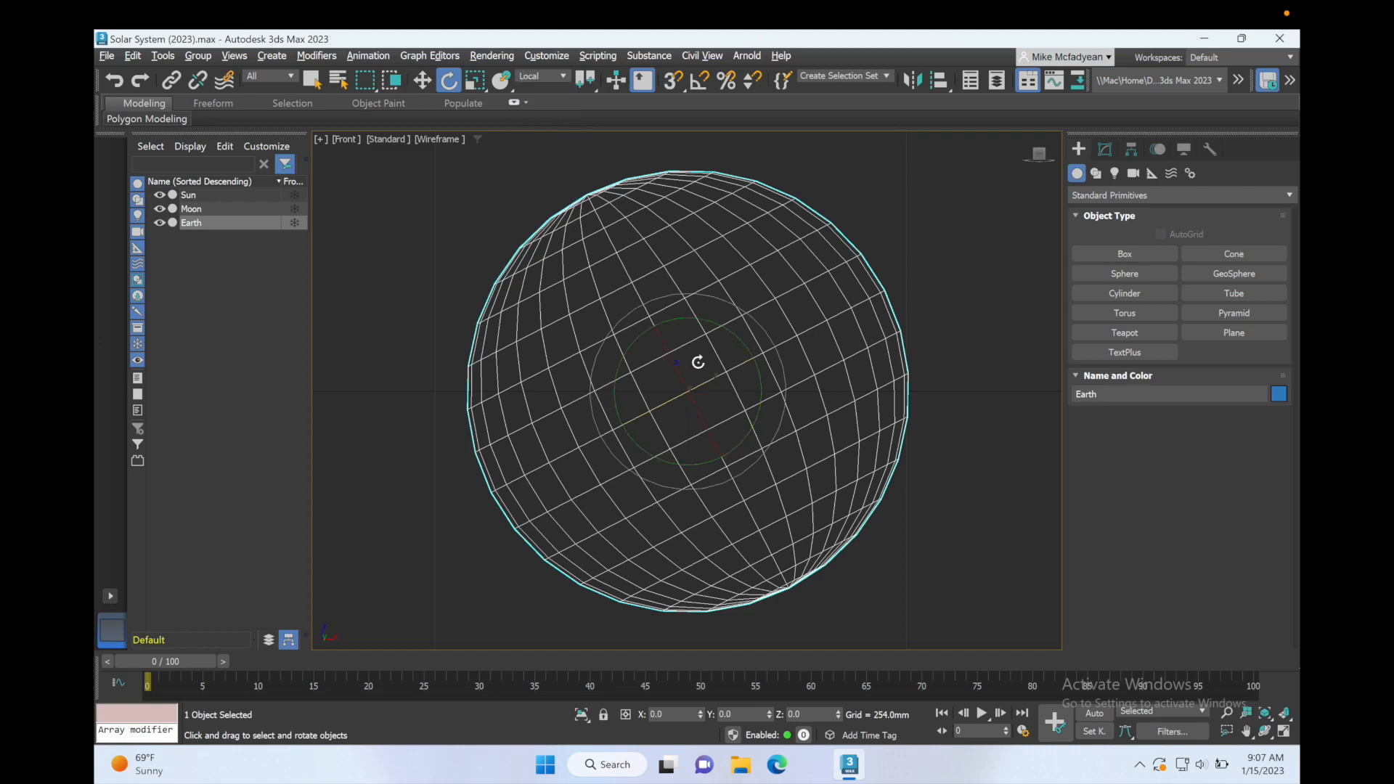
pyautogui.moveTo(712, 380); pyautogui.dragTo(850, 337)
pyautogui.hotkey('ctrl', 'z')
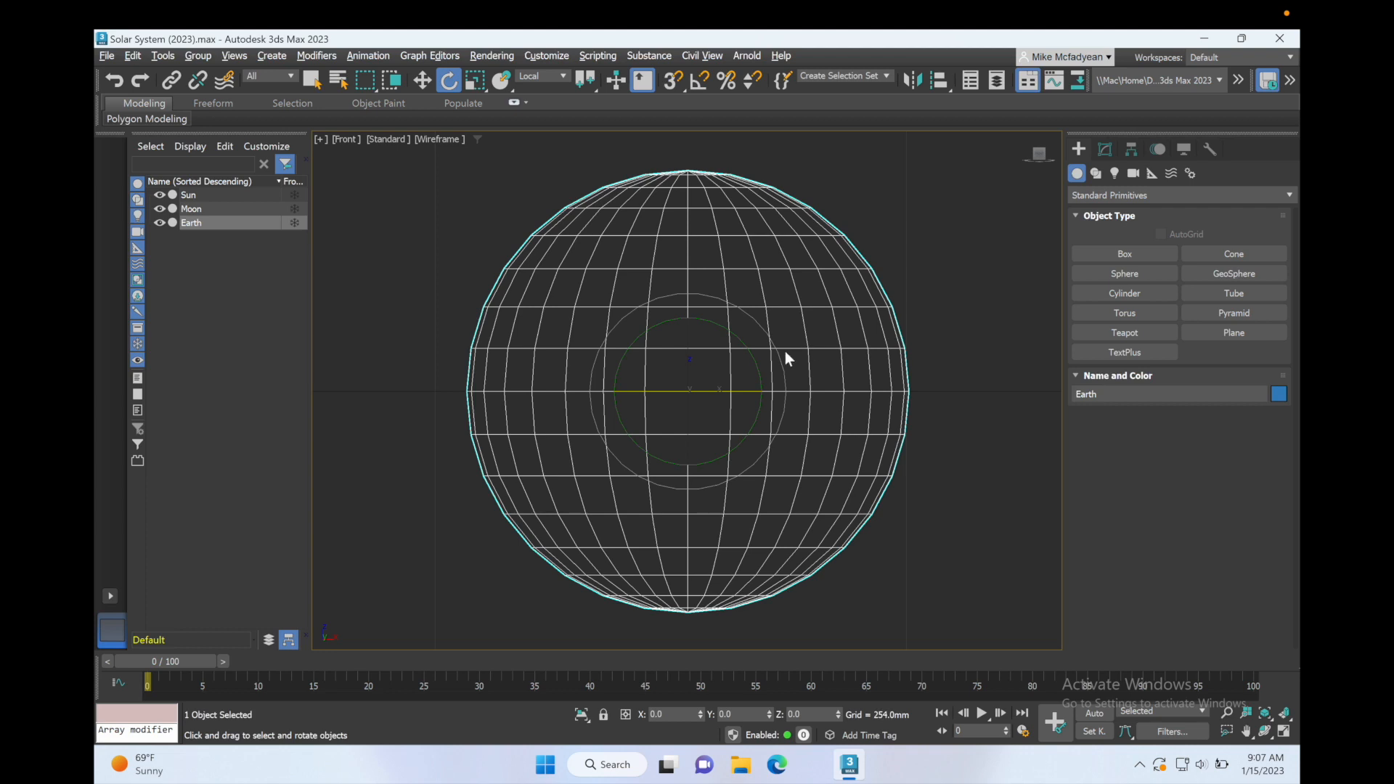
# Create a Dummy helper between the Sun and Earth in the Front view, slightly larger than Earth
pyautogui.scroll(-10, 798, 353)
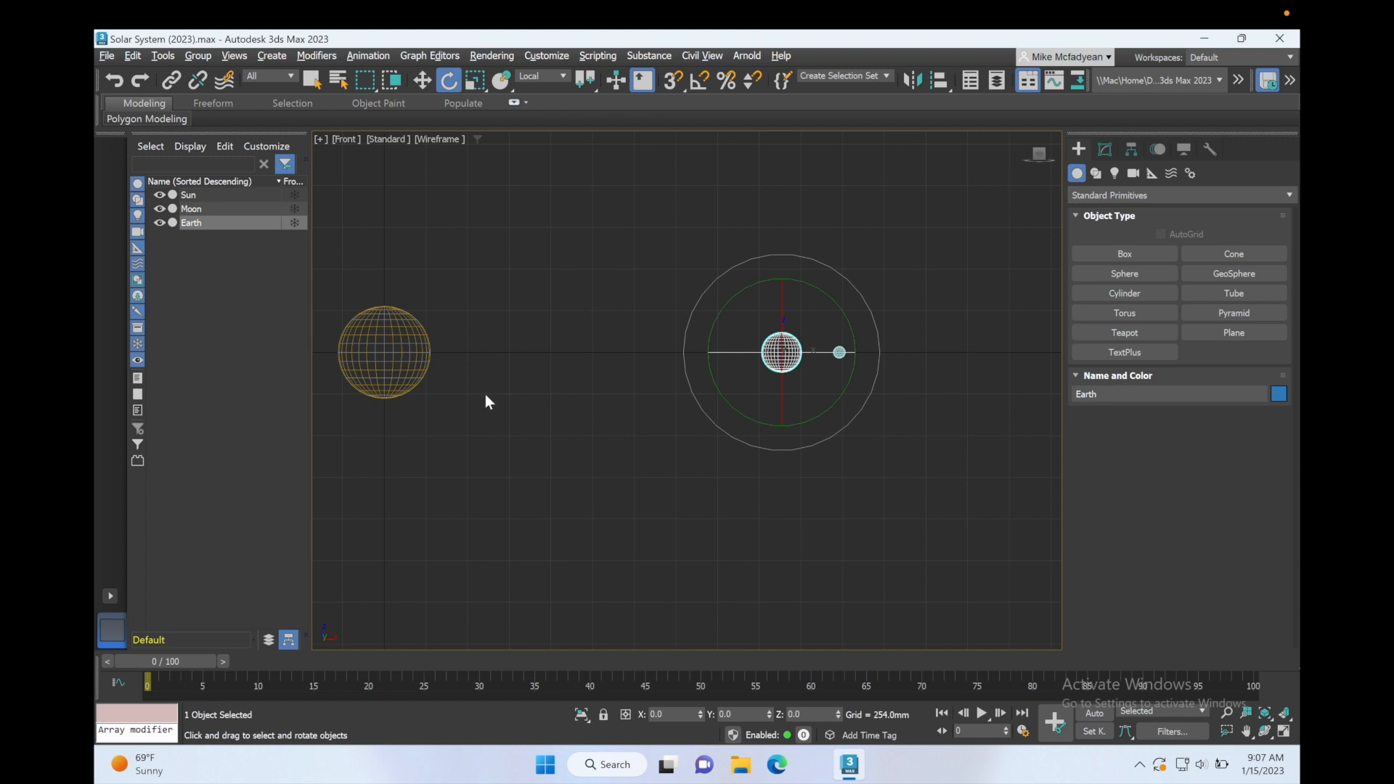
pyautogui.moveTo(485, 395); pyautogui.dragTo(554, 424, button='middle')
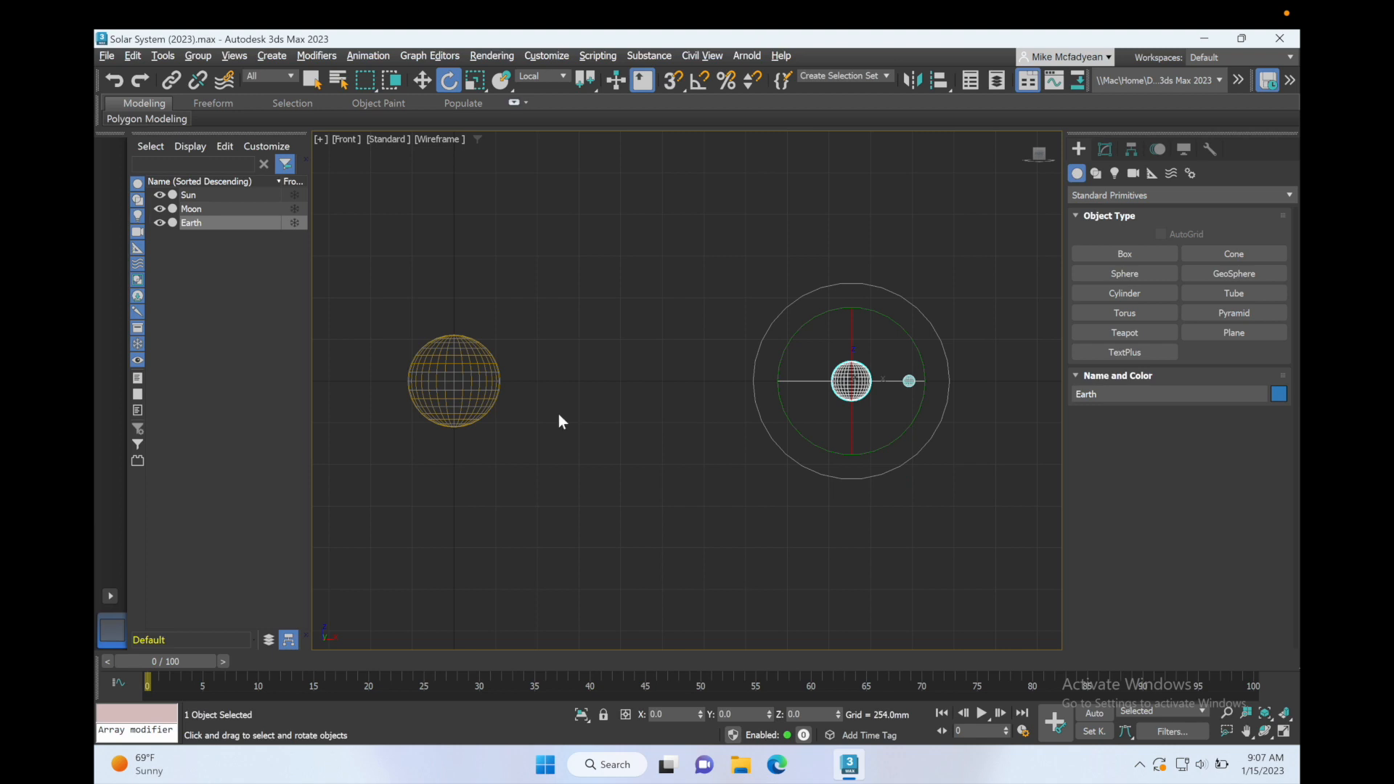
pyautogui.click(559, 415)
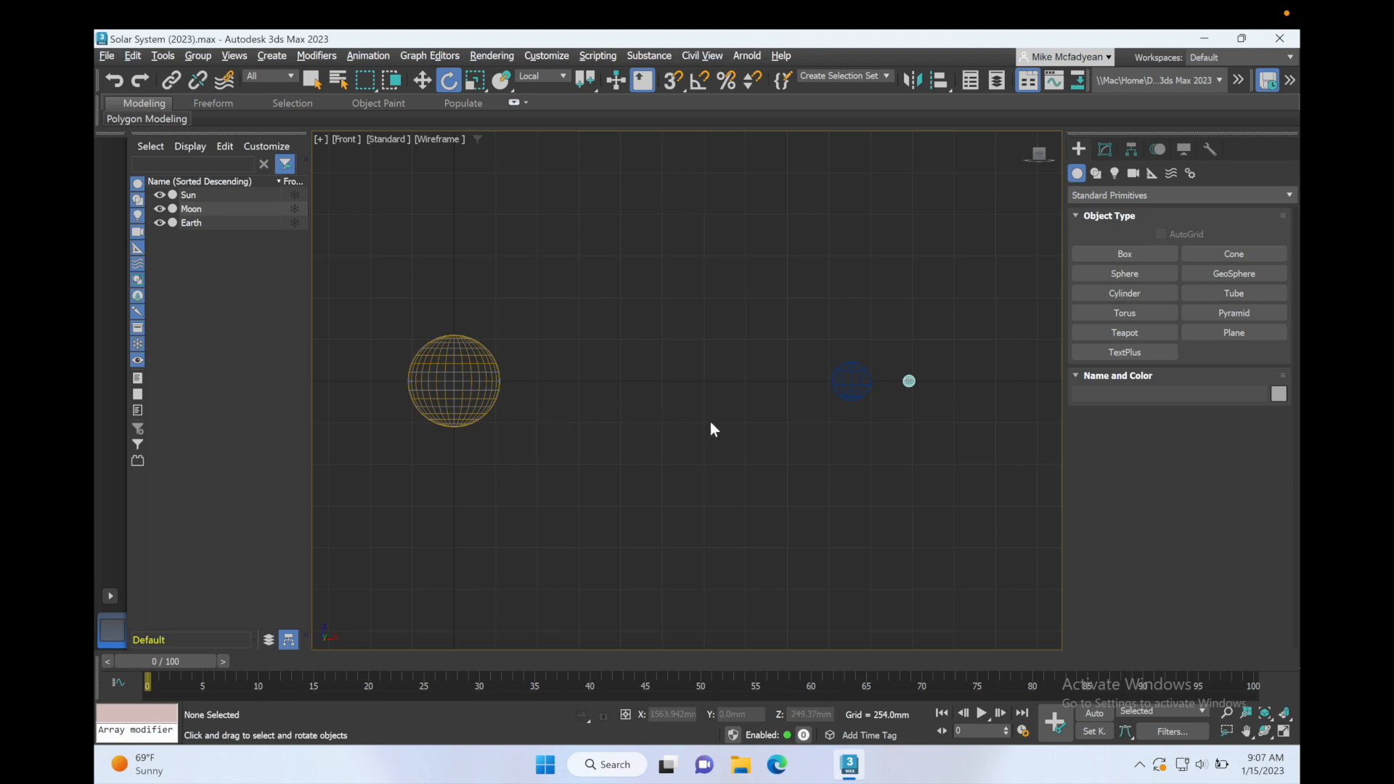
pyautogui.moveTo(694, 422); pyautogui.dragTo(733, 424, button='middle')
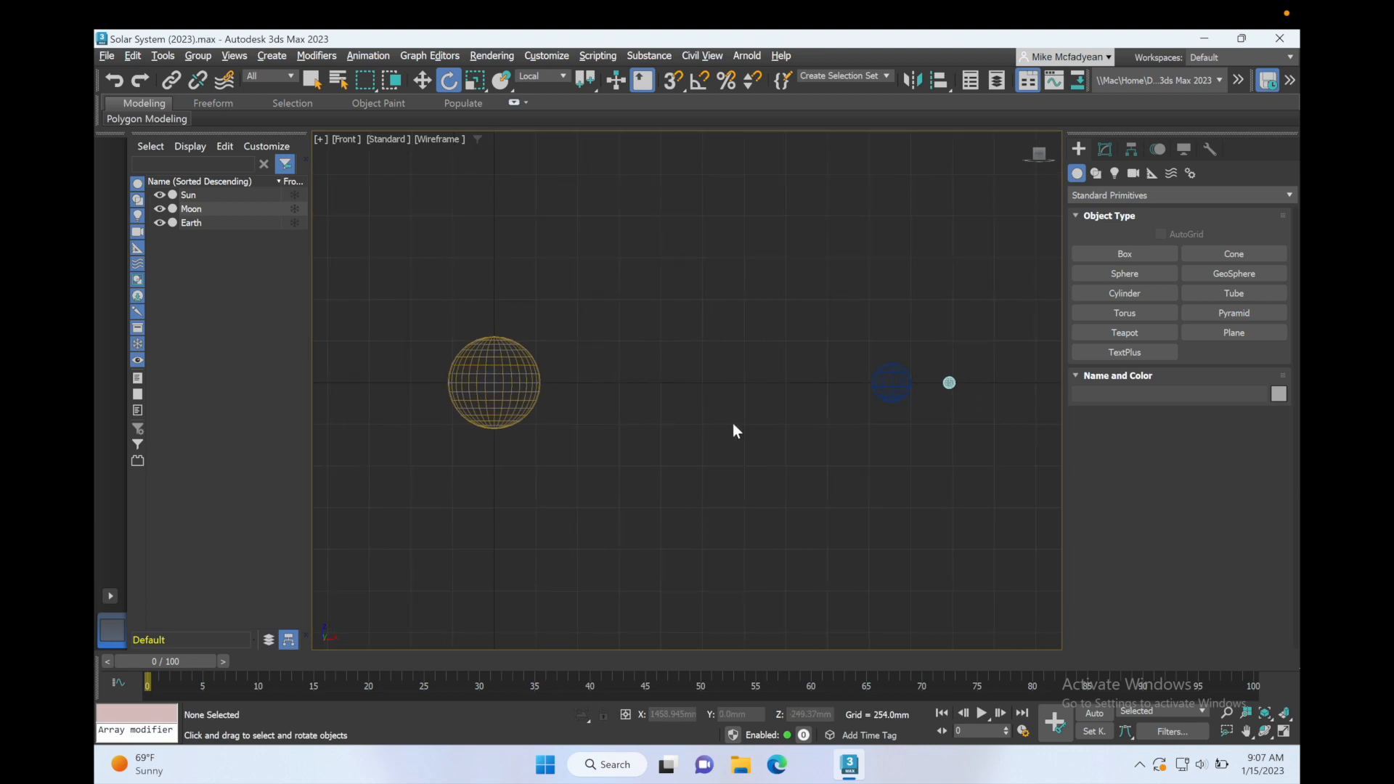
pyautogui.click(1151, 173)
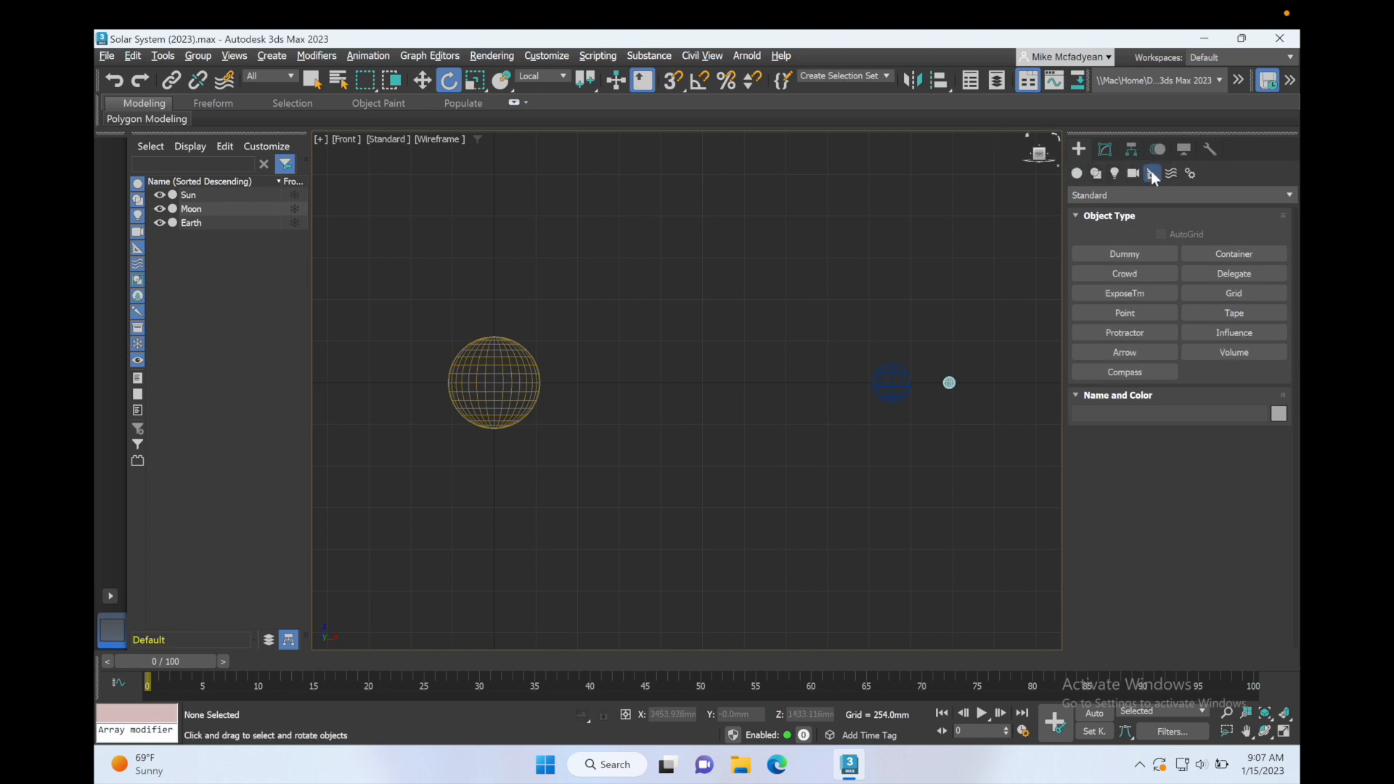
pyautogui.click(1123, 254)
pyautogui.moveTo(760, 353); pyautogui.dragTo(789, 378)
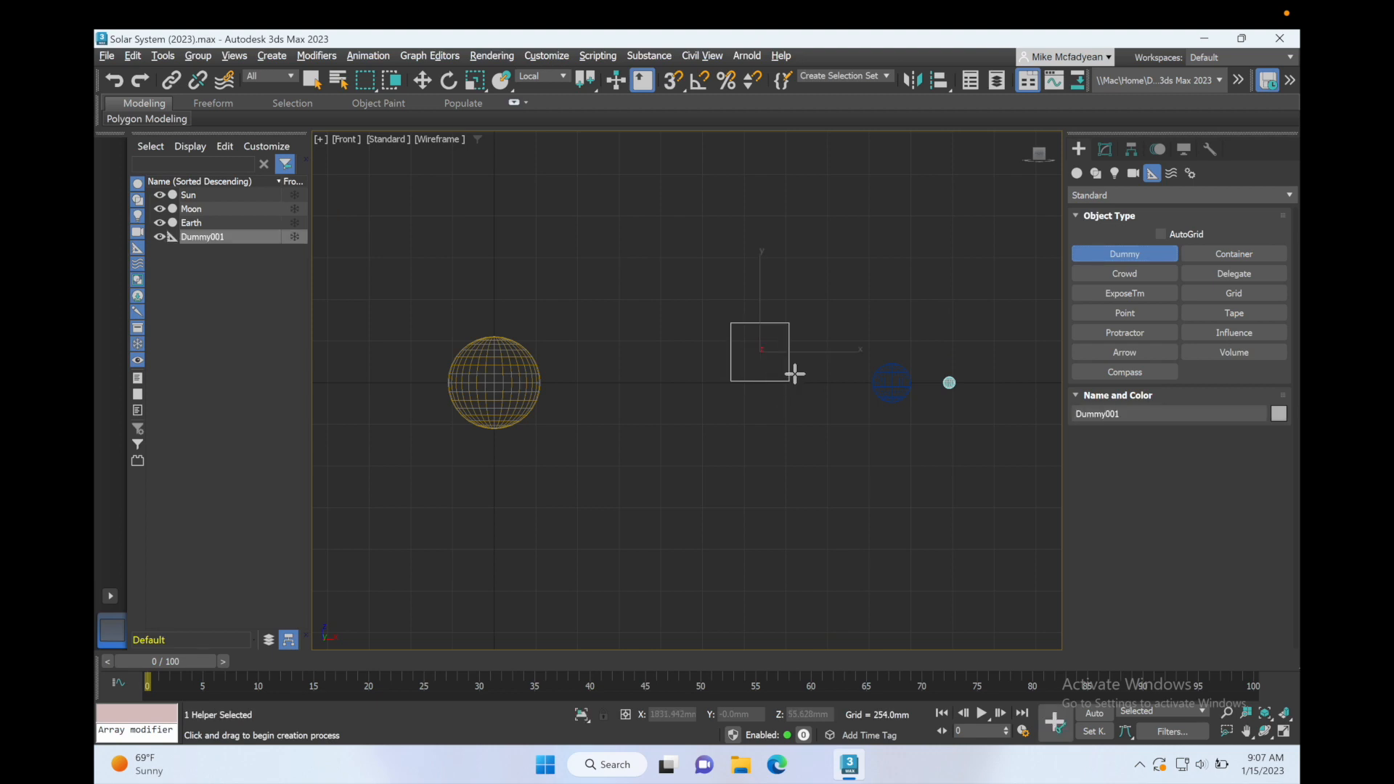
# Move the Dummy helper to the world origin by zeroing its absolute X, Y and Z coordinates
pyautogui.press('e')
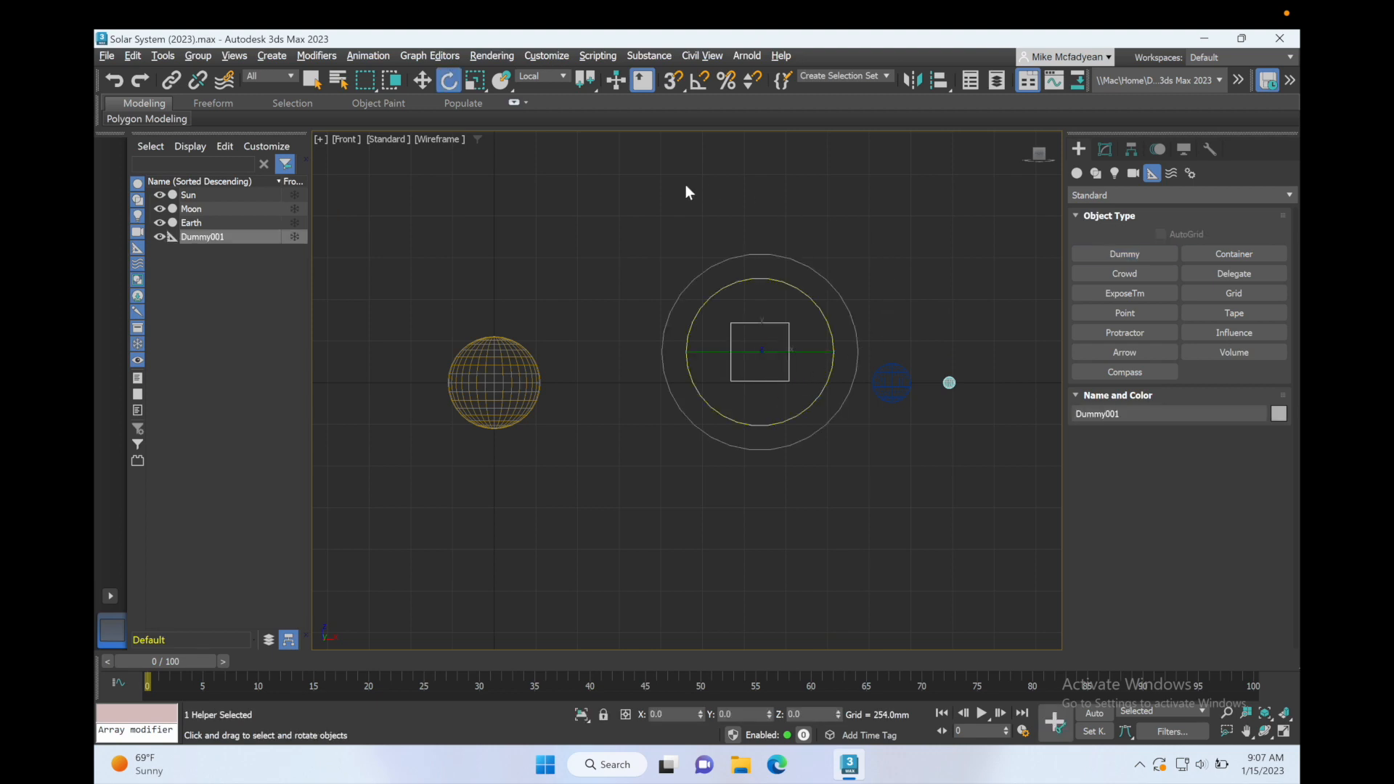
pyautogui.click(429, 80)
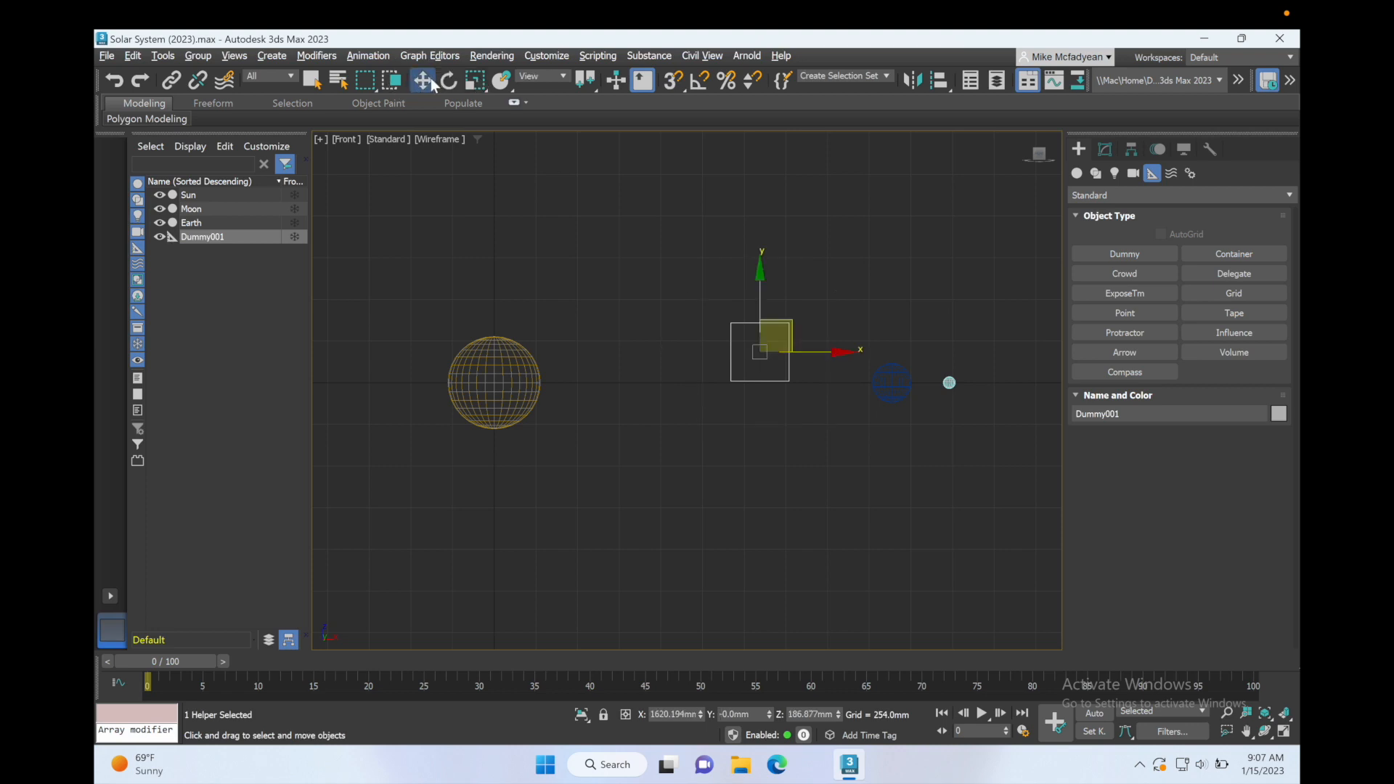
pyautogui.rightClick(430, 77)
pyautogui.rightClick(875, 405)
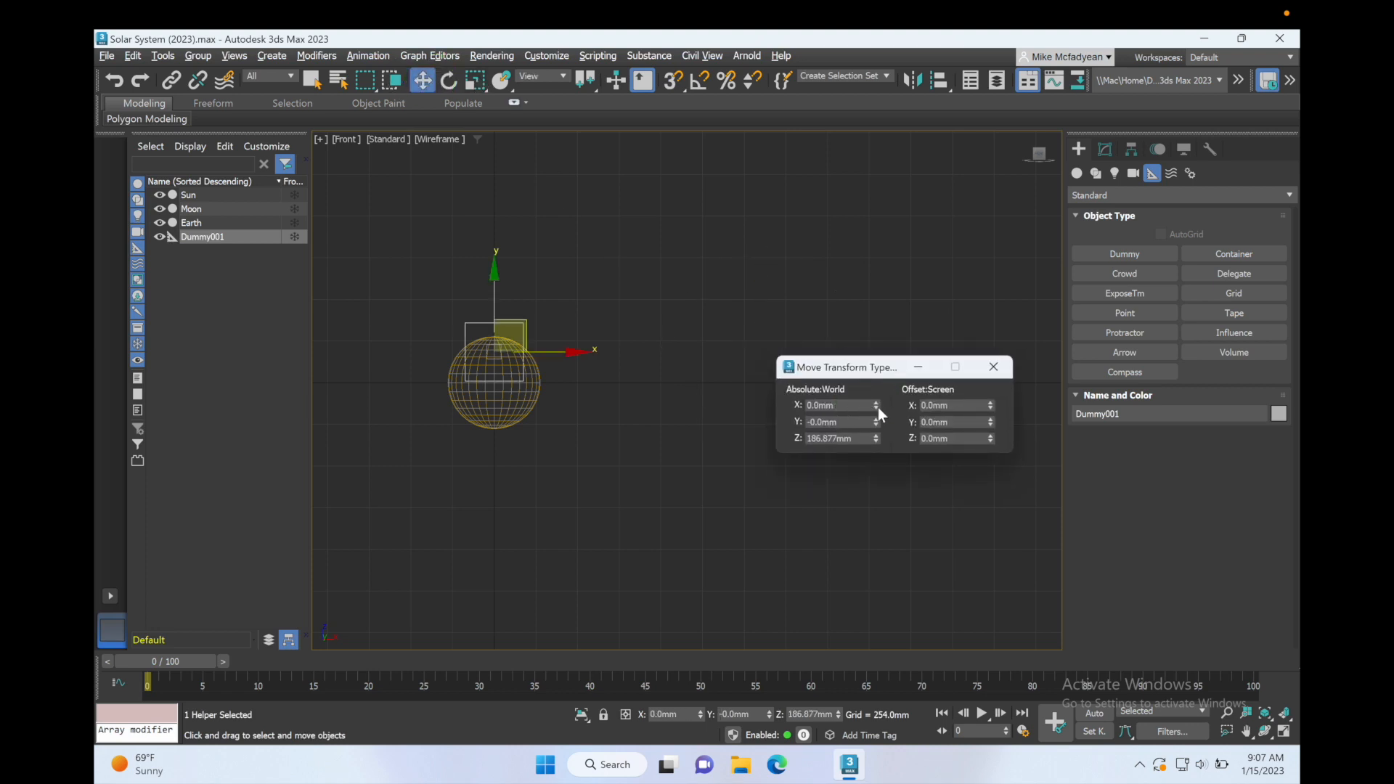
pyautogui.rightClick(875, 422)
pyautogui.rightClick(876, 438)
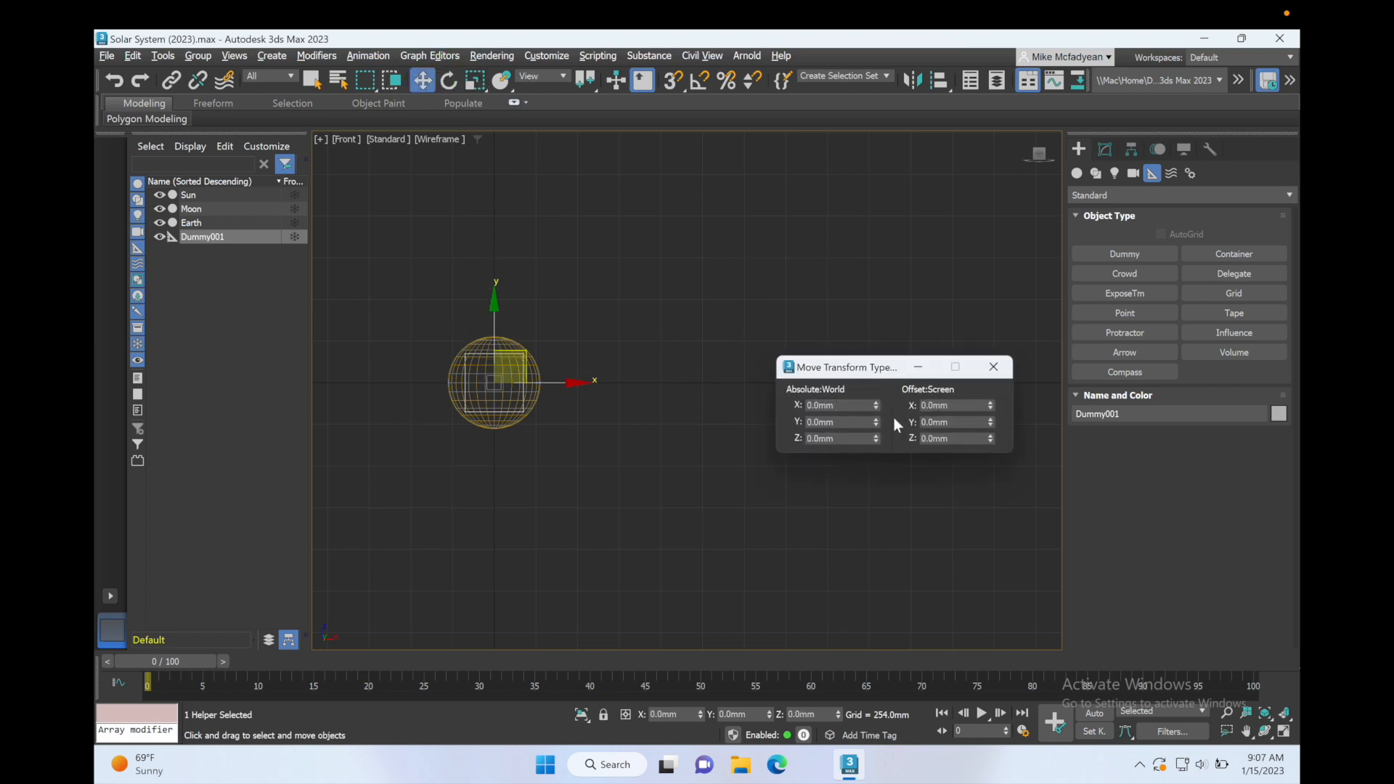
pyautogui.click(993, 366)
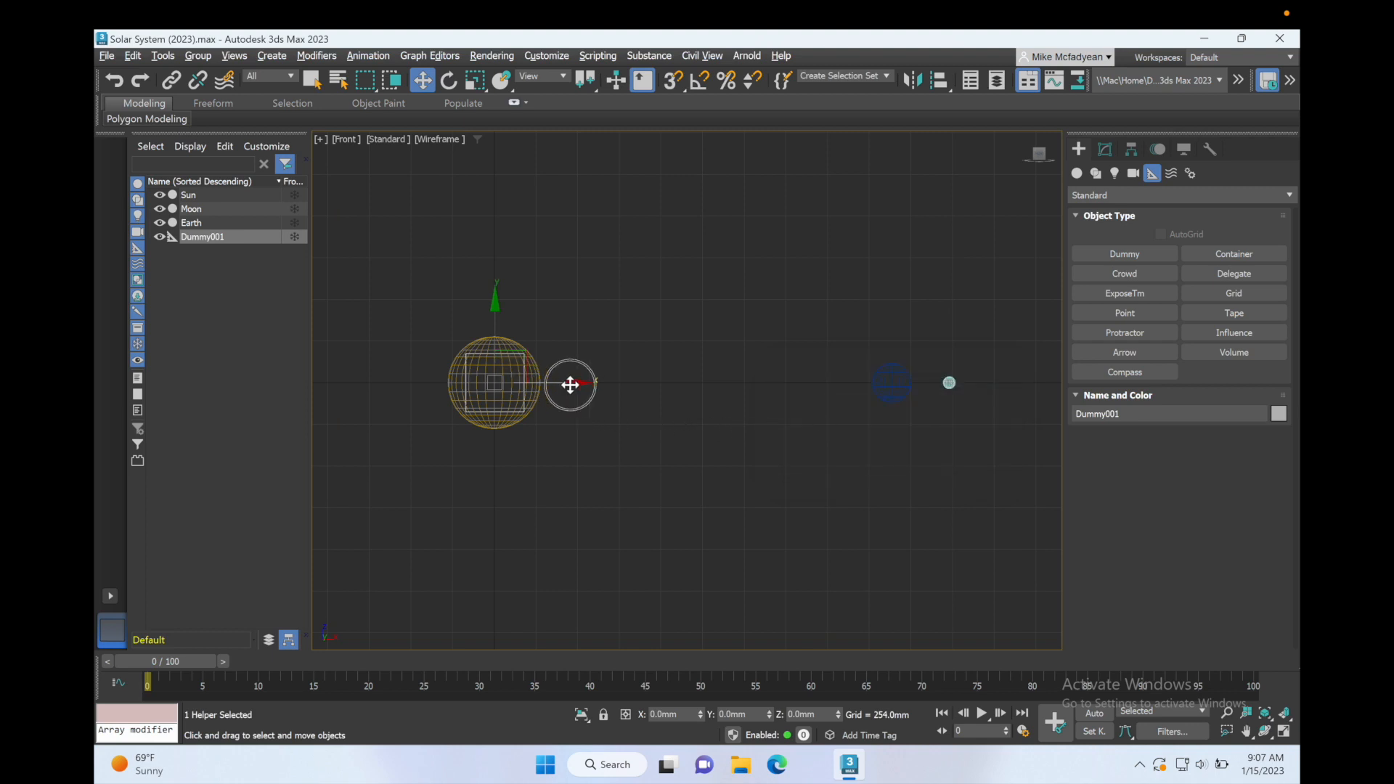
# Move the Dummy helper along X until it is centred on Earth, at about 2422 mm
pyautogui.moveTo(570, 382); pyautogui.dragTo(956, 402)
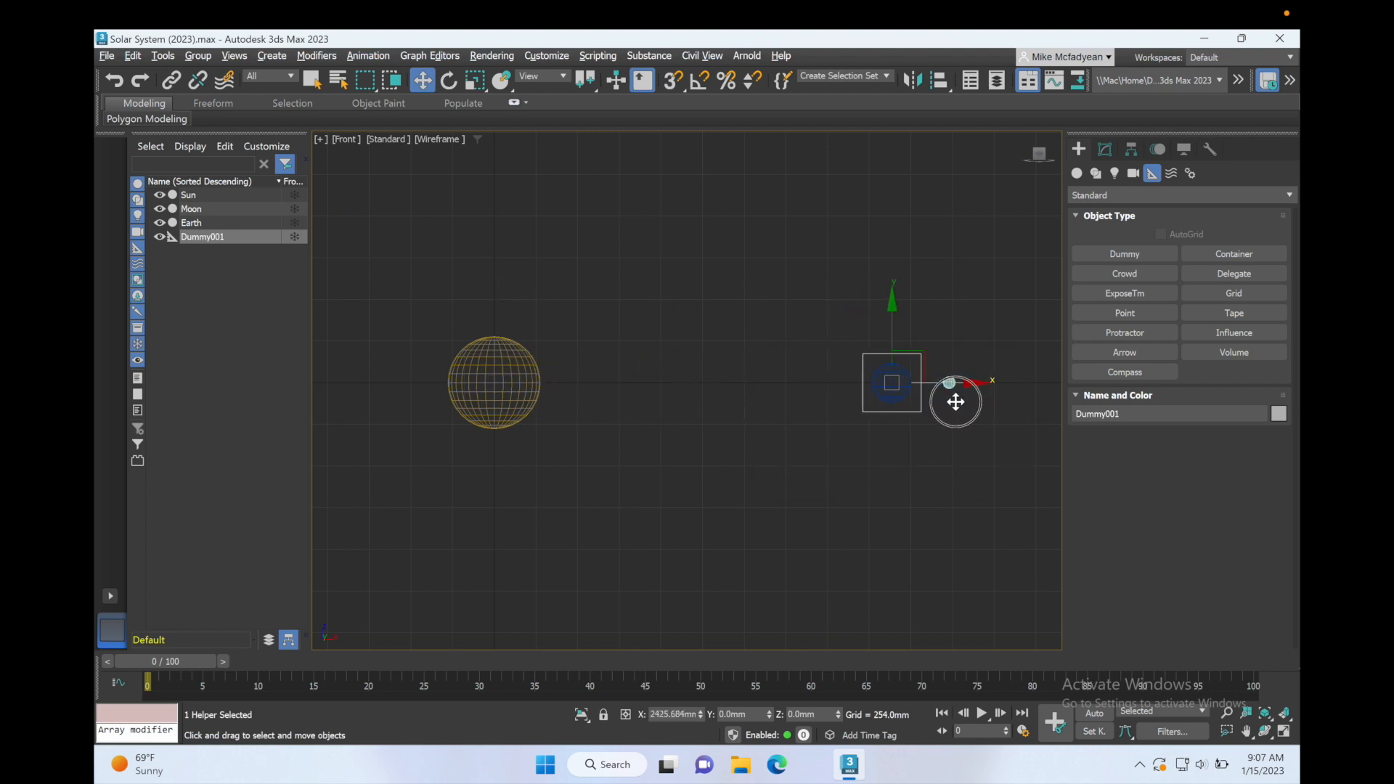
pyautogui.scroll(10, 934, 393)
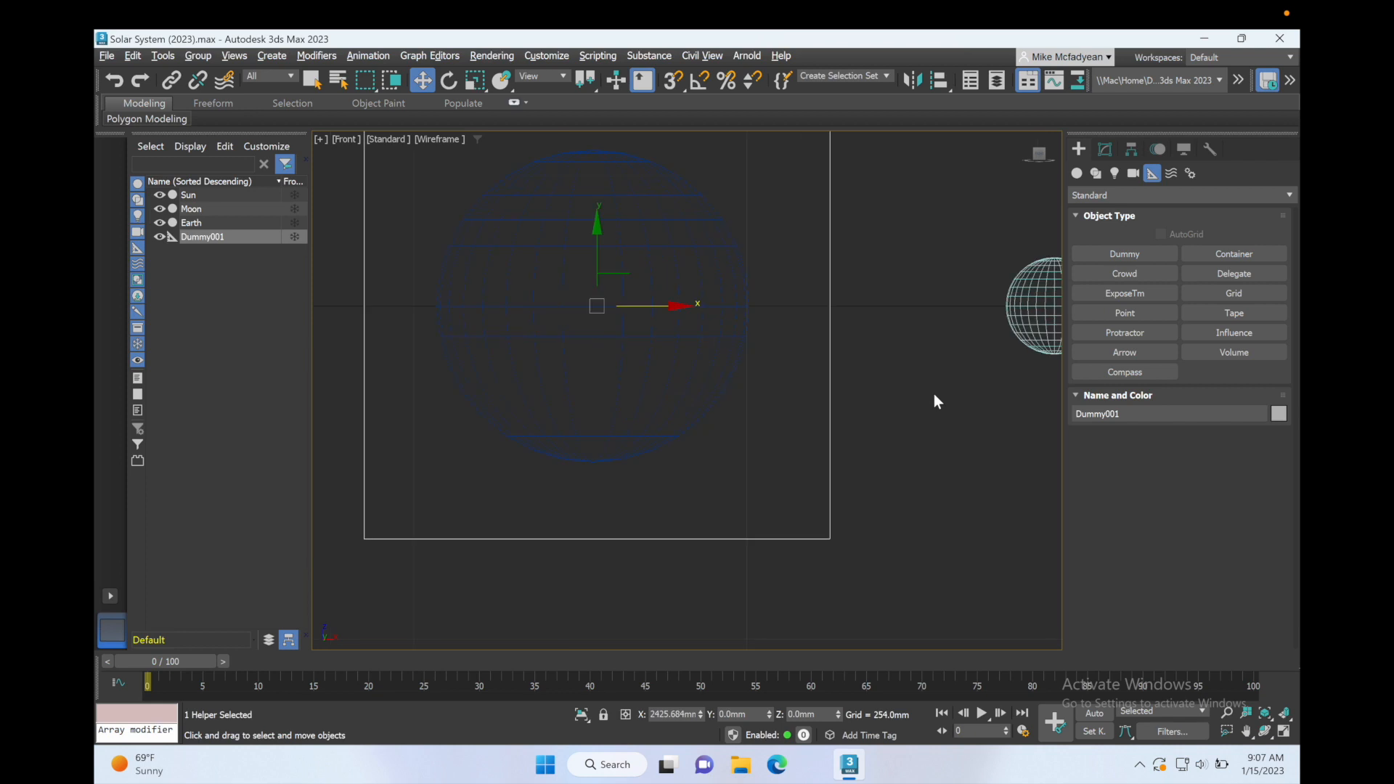
pyautogui.moveTo(658, 305); pyautogui.dragTo(656, 305)
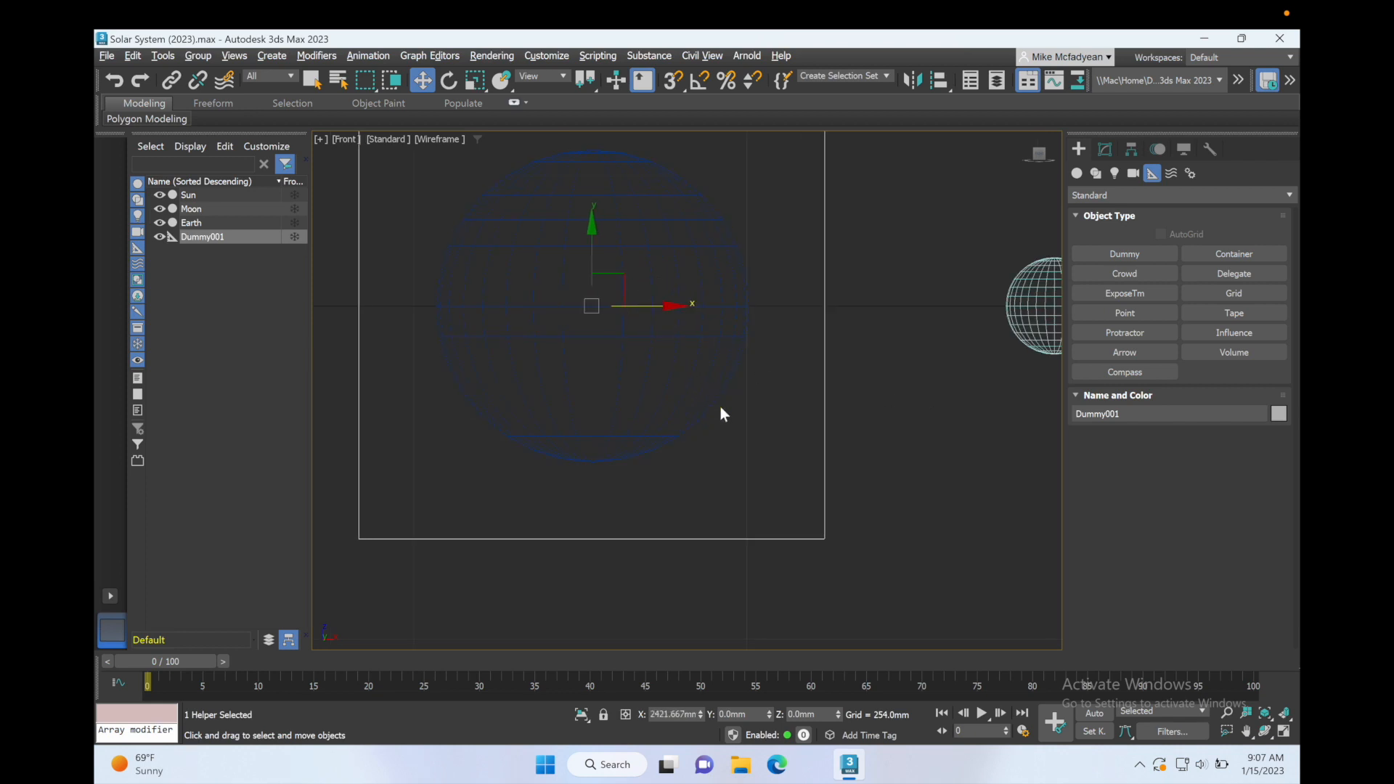
# Rename the Dummy helper as Earth Orbit Controller
pyautogui.scroll(-6, 721, 408)
pyautogui.moveTo(581, 434); pyautogui.dragTo(726, 414, button='middle')
pyautogui.scroll(-5, 758, 440)
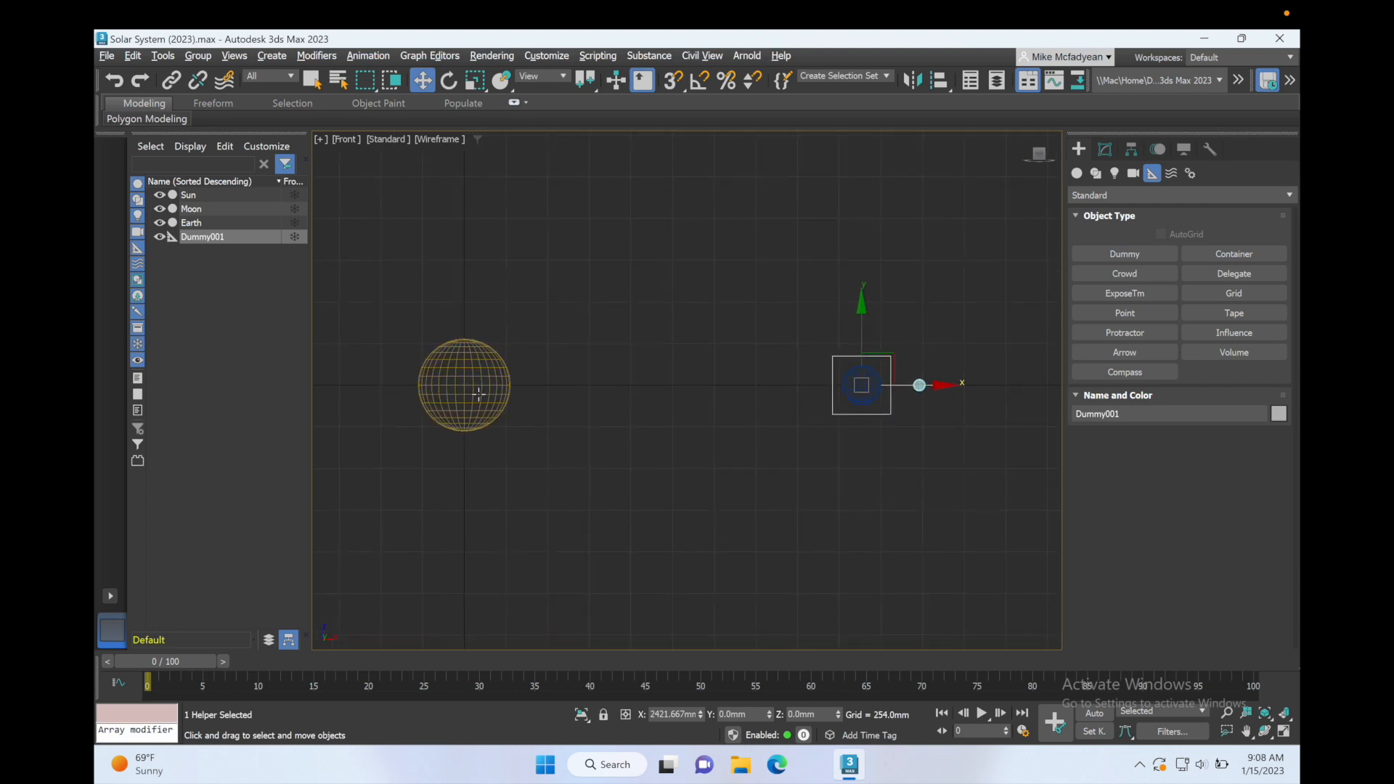
pyautogui.doubleClick(204, 237)
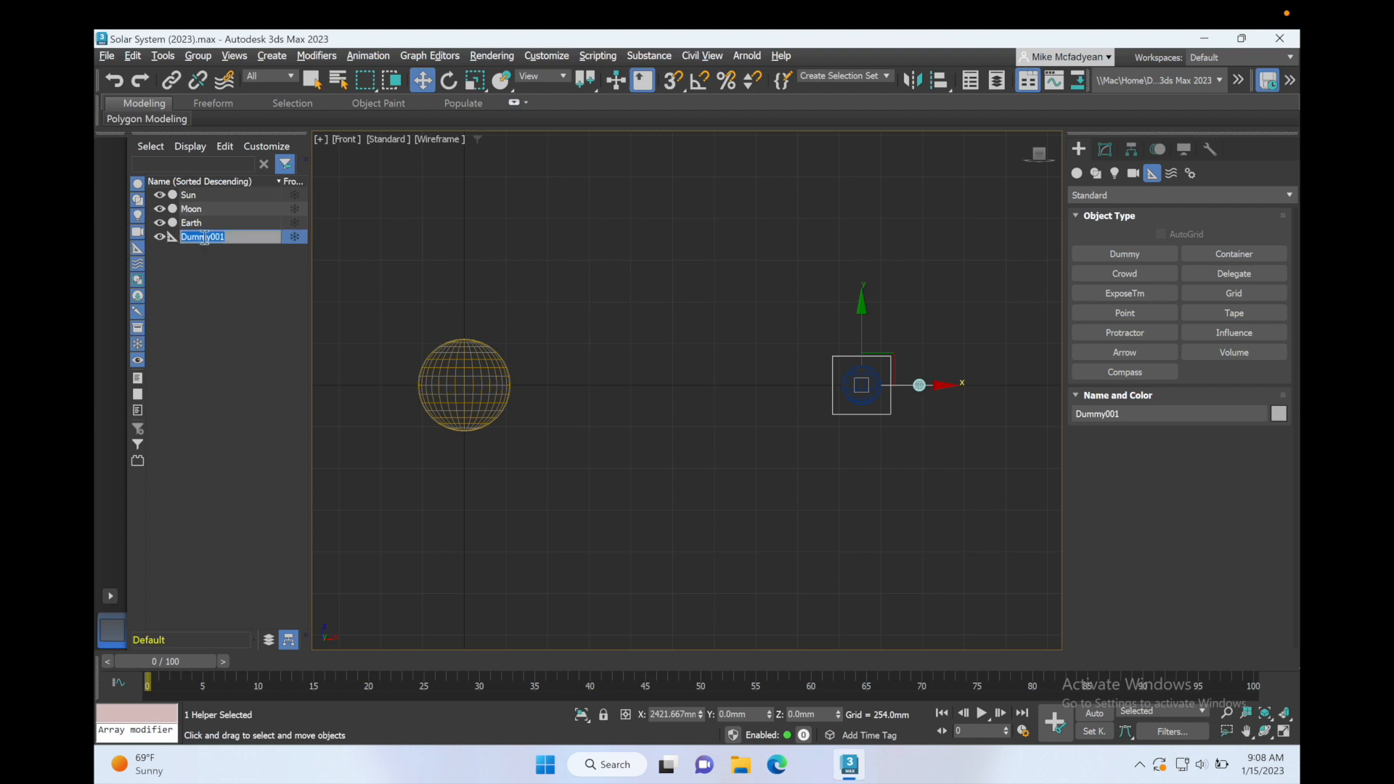
pyautogui.write('Earth Orbit Controller')
pyautogui.press('Return')
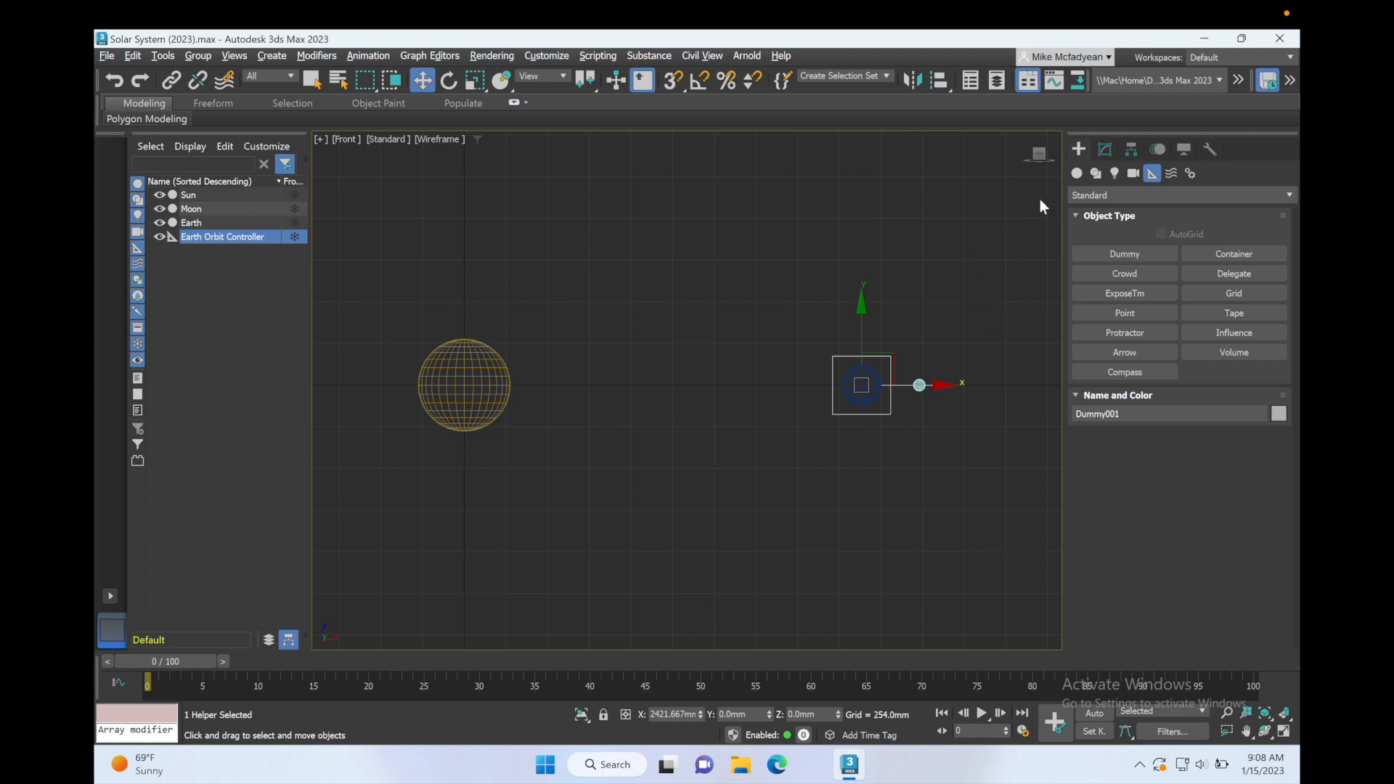
# Move only the pivot of the Earth Orbit Controller to absolute X 0 at the Sun's centre, and end pivot editing
pyautogui.click(1131, 150)
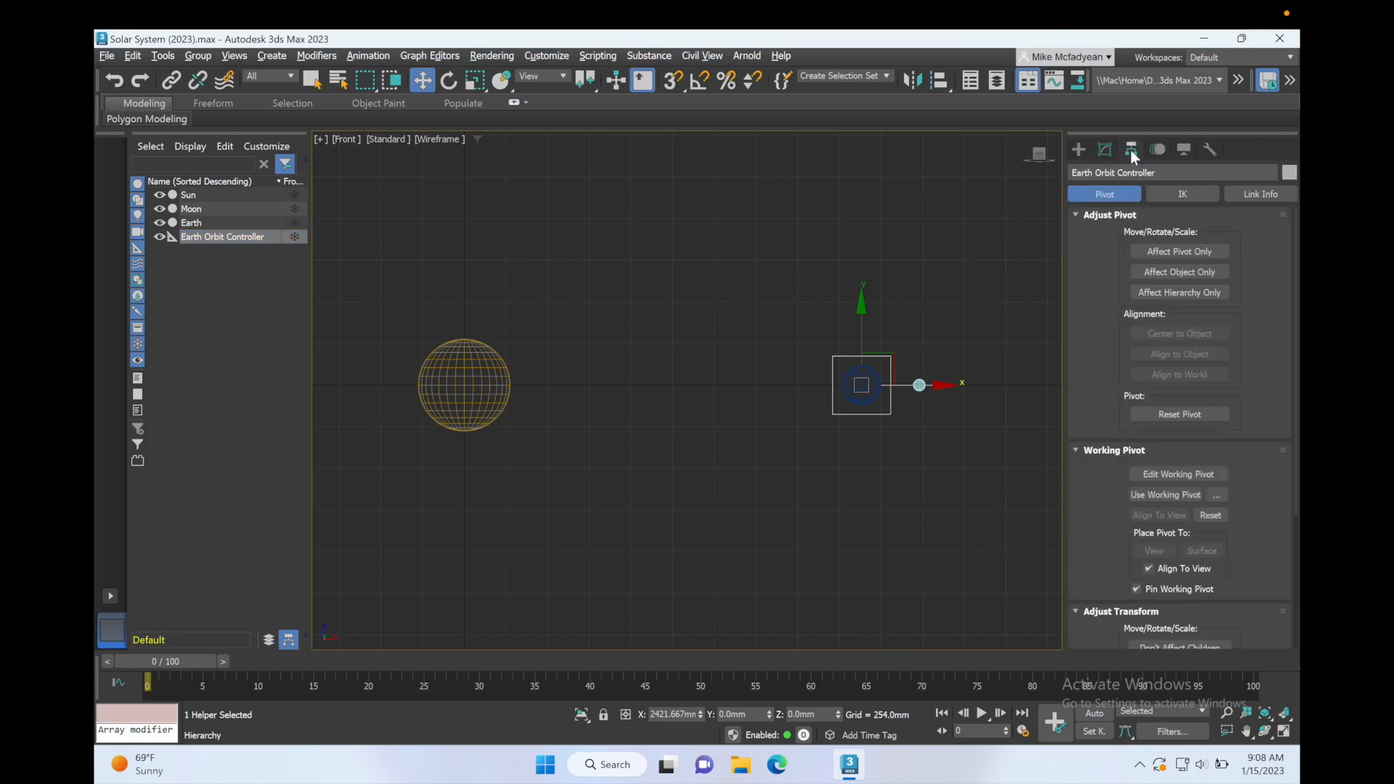
pyautogui.click(1169, 249)
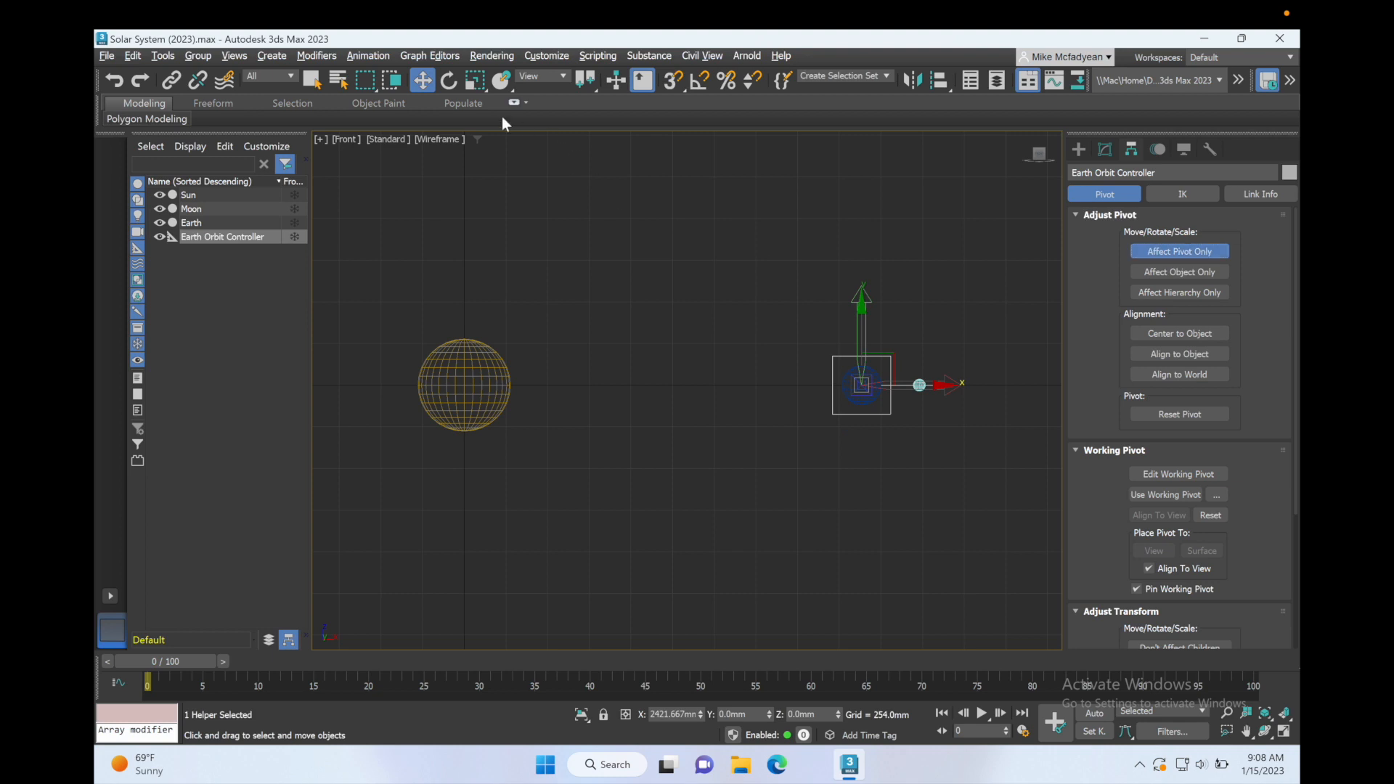
pyautogui.rightClick(424, 80)
pyautogui.rightClick(876, 405)
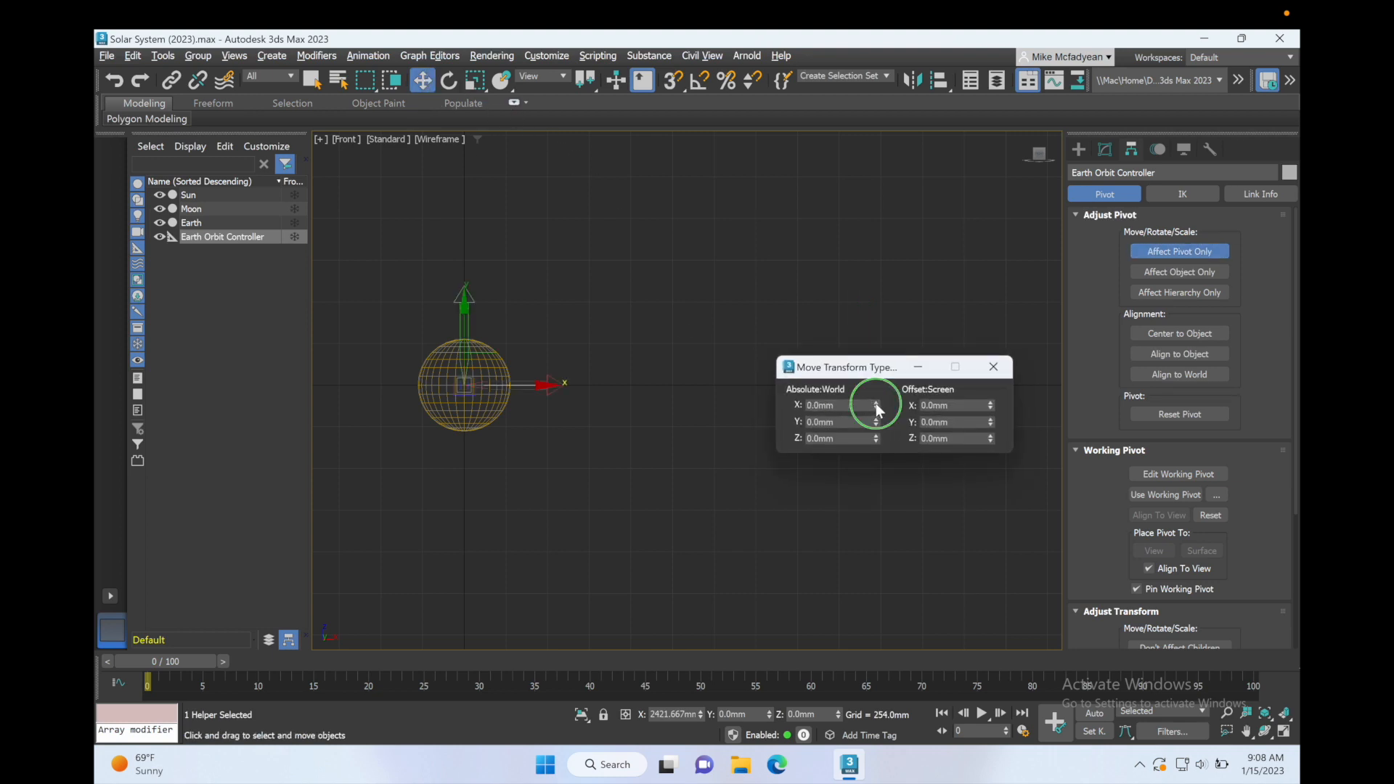
pyautogui.click(993, 367)
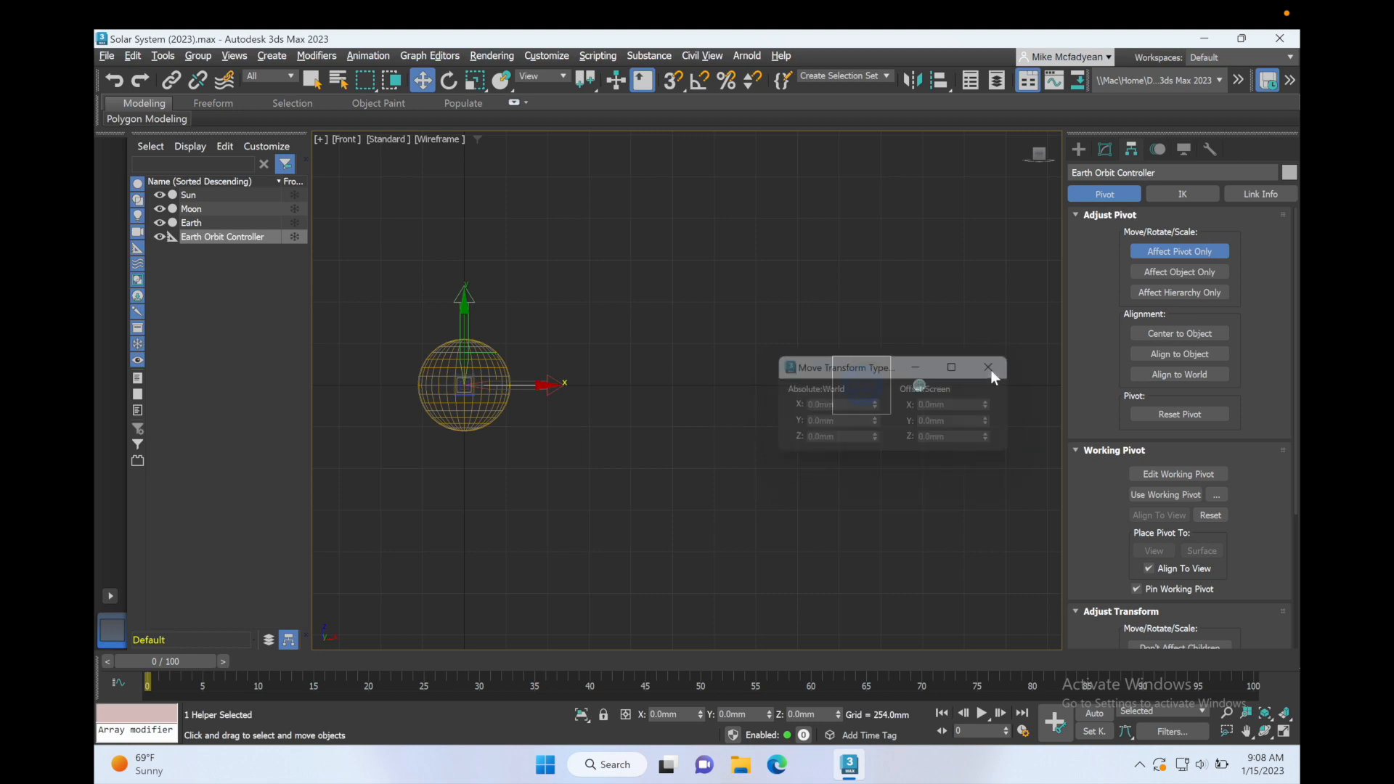
pyautogui.click(1137, 251)
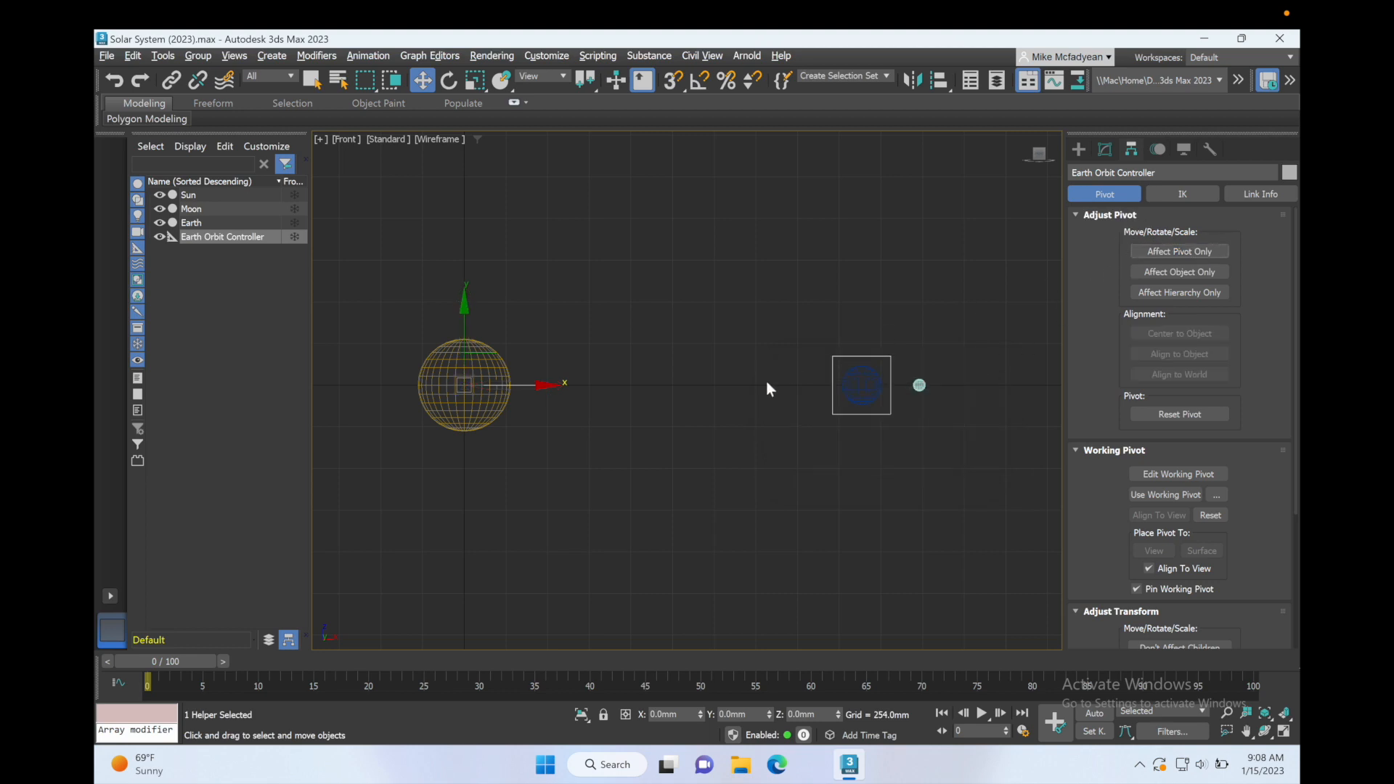
# Switch the maximized viewport back to the Perspective view
pyautogui.hotkey('alt', 'w')
pyautogui.rightClick(791, 459)
pyautogui.hotkey('alt', 'w')
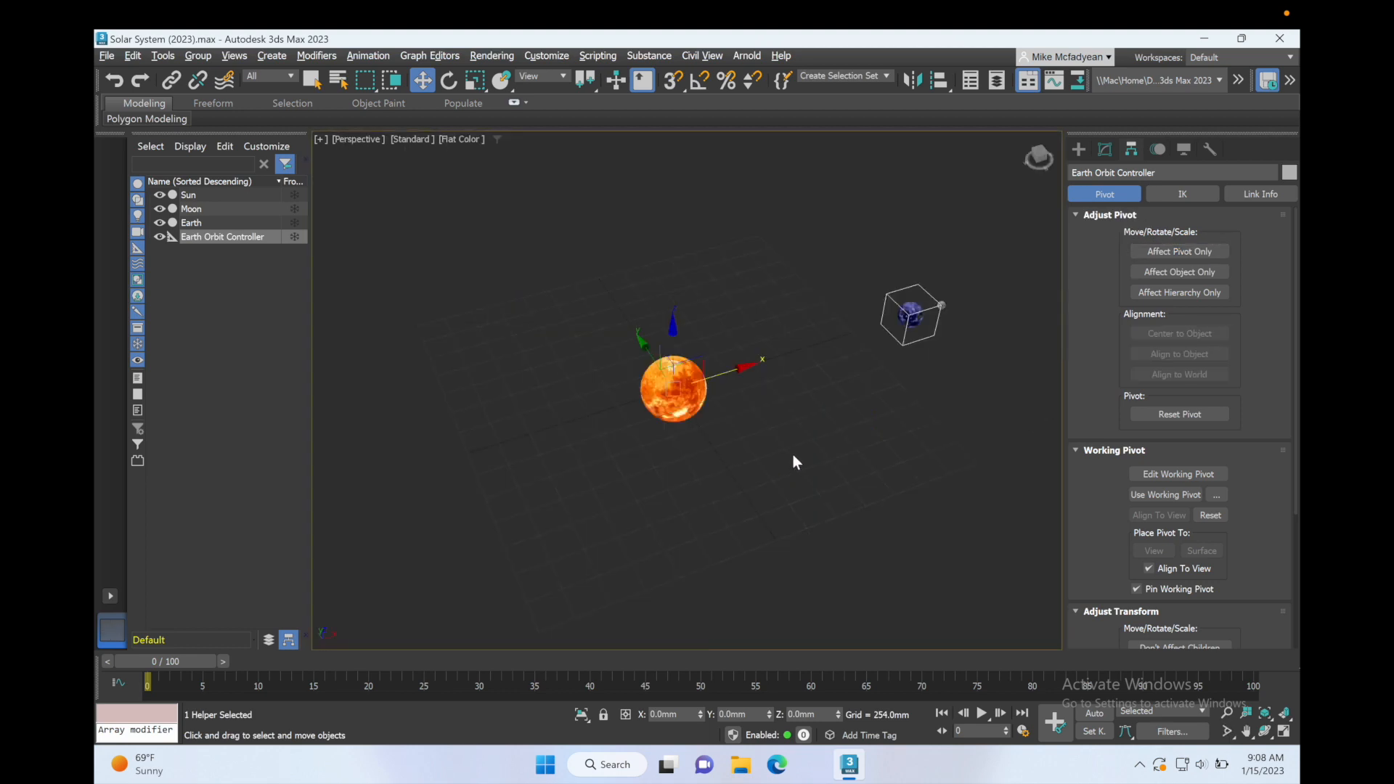
# Test rotating the Earth Orbit Controller around its local Z and Y axes, undoing each trial rotation
pyautogui.press('e')
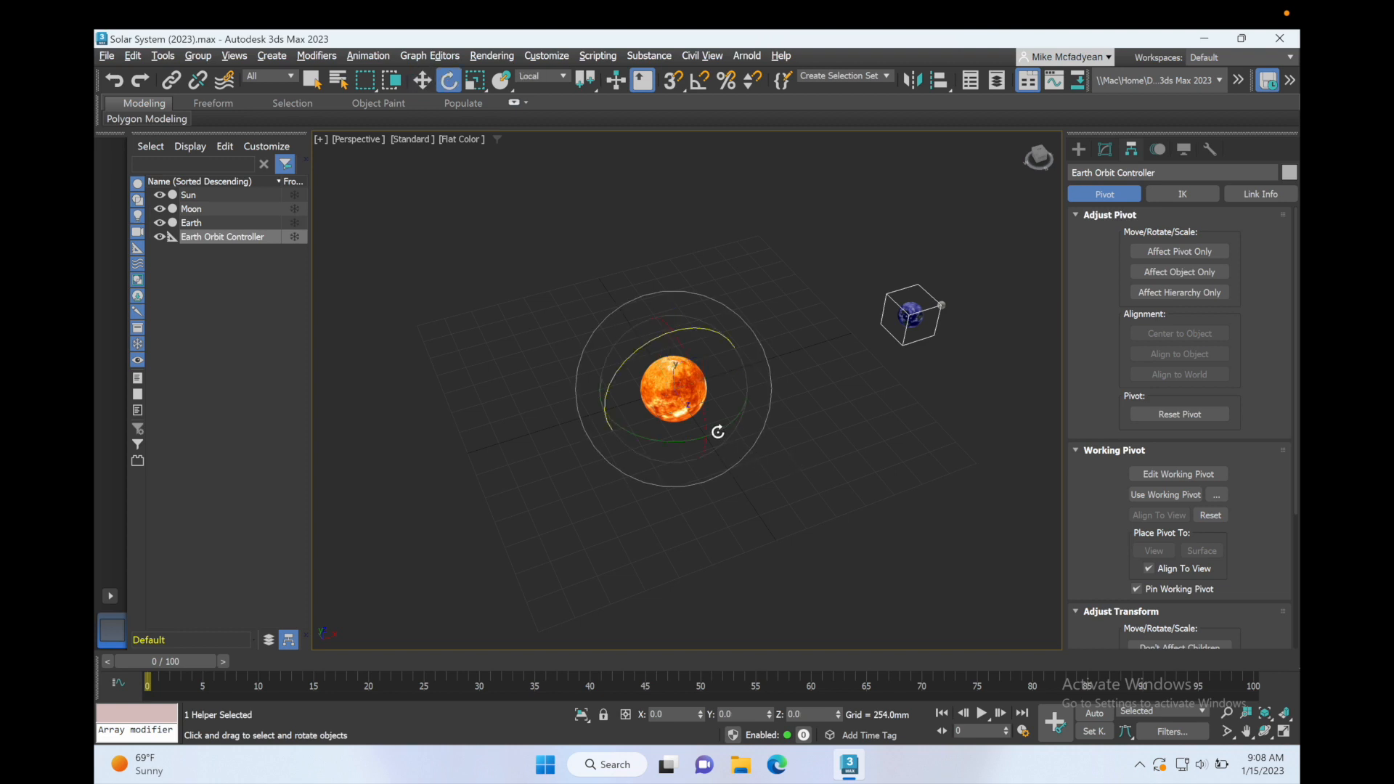
pyautogui.moveTo(838, 714); pyautogui.dragTo(822, 511)
pyautogui.hotkey('ctrl', 'z')
pyautogui.moveTo(769, 714); pyautogui.dragTo(781, 498)
pyautogui.hotkey('ctrl', 'z')
# Enable Auto Key and animate the Earth Orbit Controller's rotation around the Sun on its local Y axis at frame 100
pyautogui.click(1094, 713)
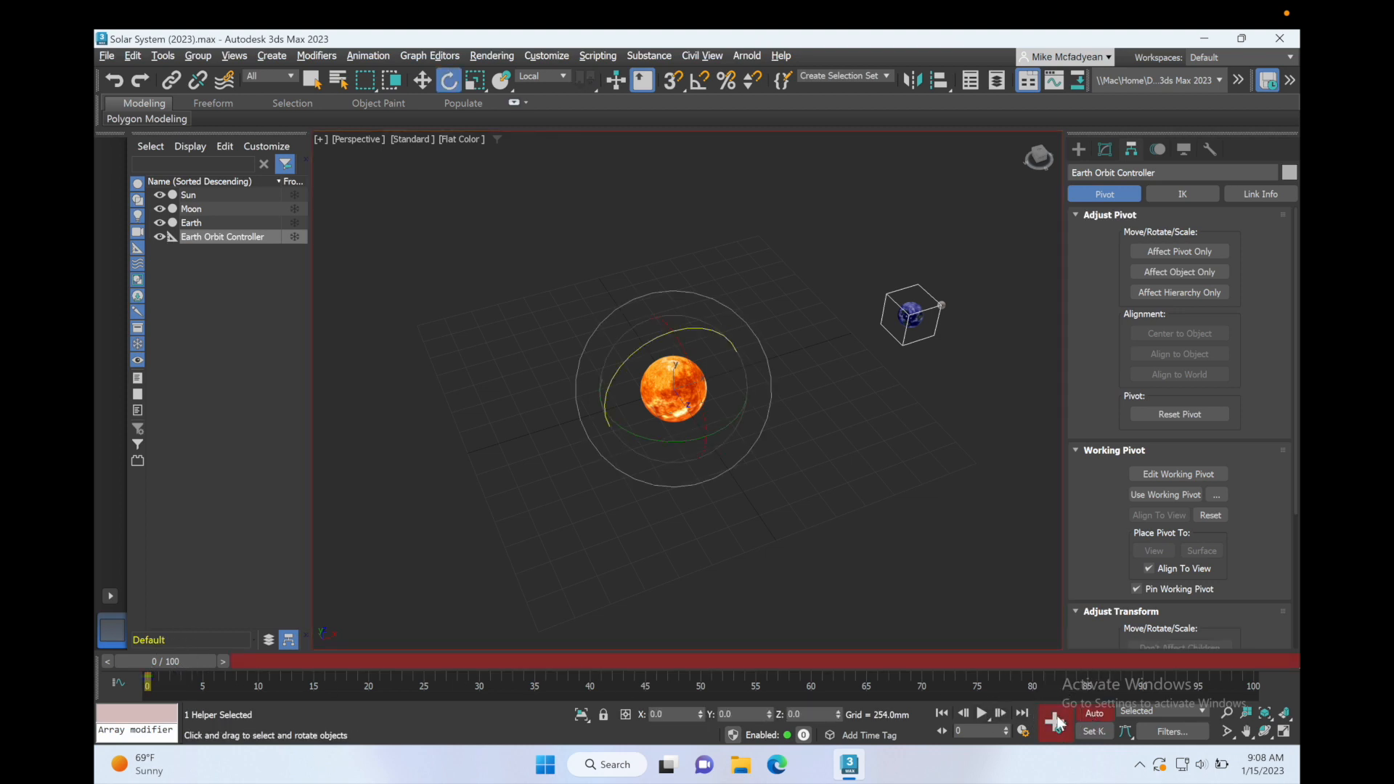
pyautogui.moveTo(182, 661); pyautogui.dragTo(1278, 660)
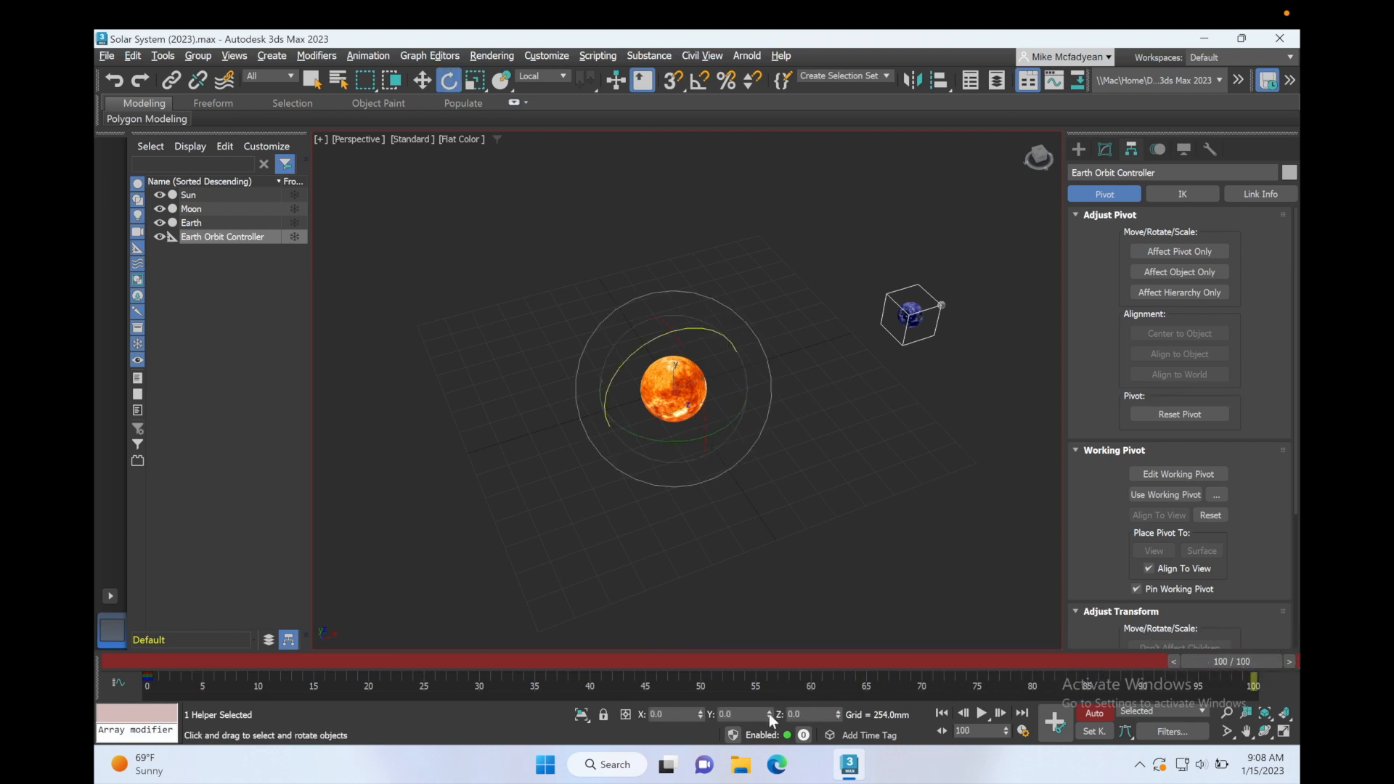
pyautogui.moveTo(769, 713); pyautogui.dragTo(763, 266)
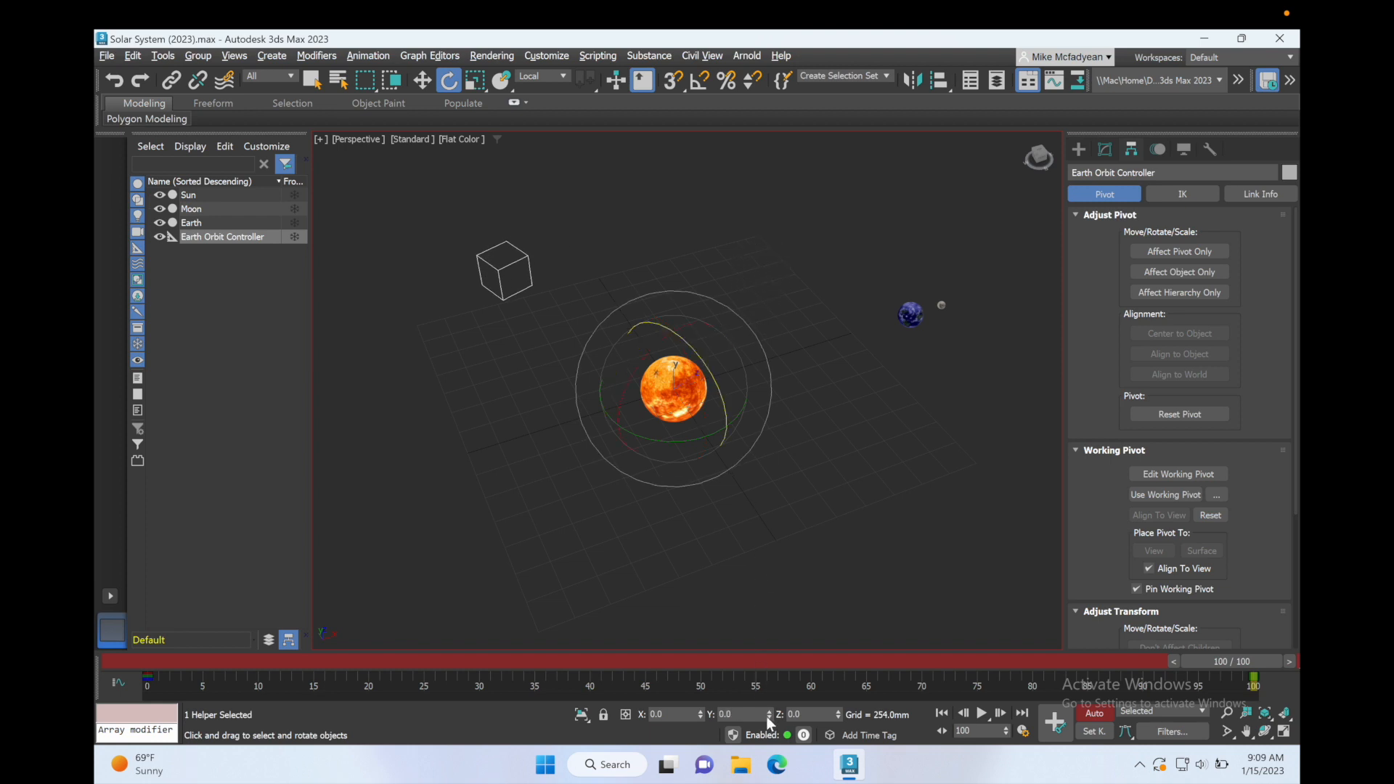
# Rotate the Earth Orbit Controller further on its local Y axis at frame 100 until it completes a full turn back around Earth
pyautogui.moveTo(768, 712); pyautogui.dragTo(765, 577)
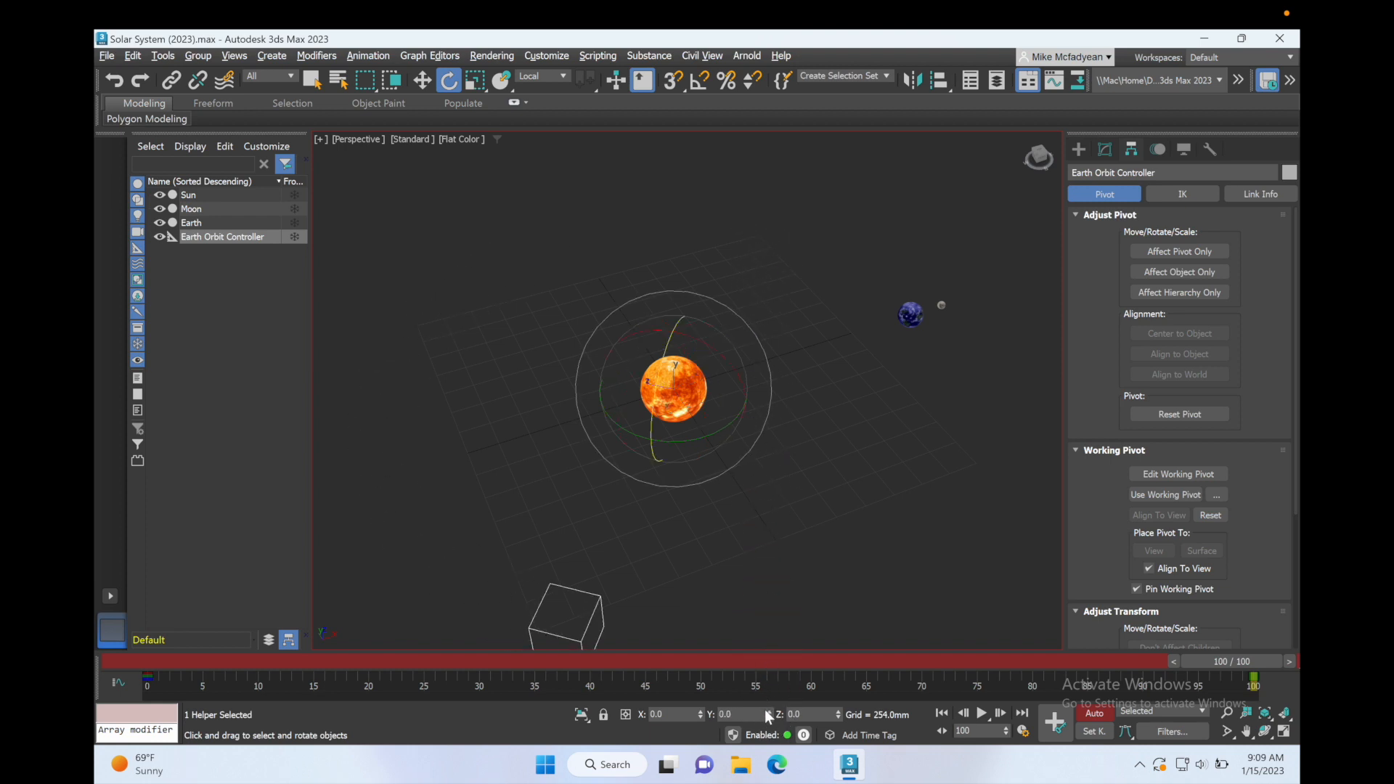
pyautogui.moveTo(765, 708); pyautogui.dragTo(777, 202)
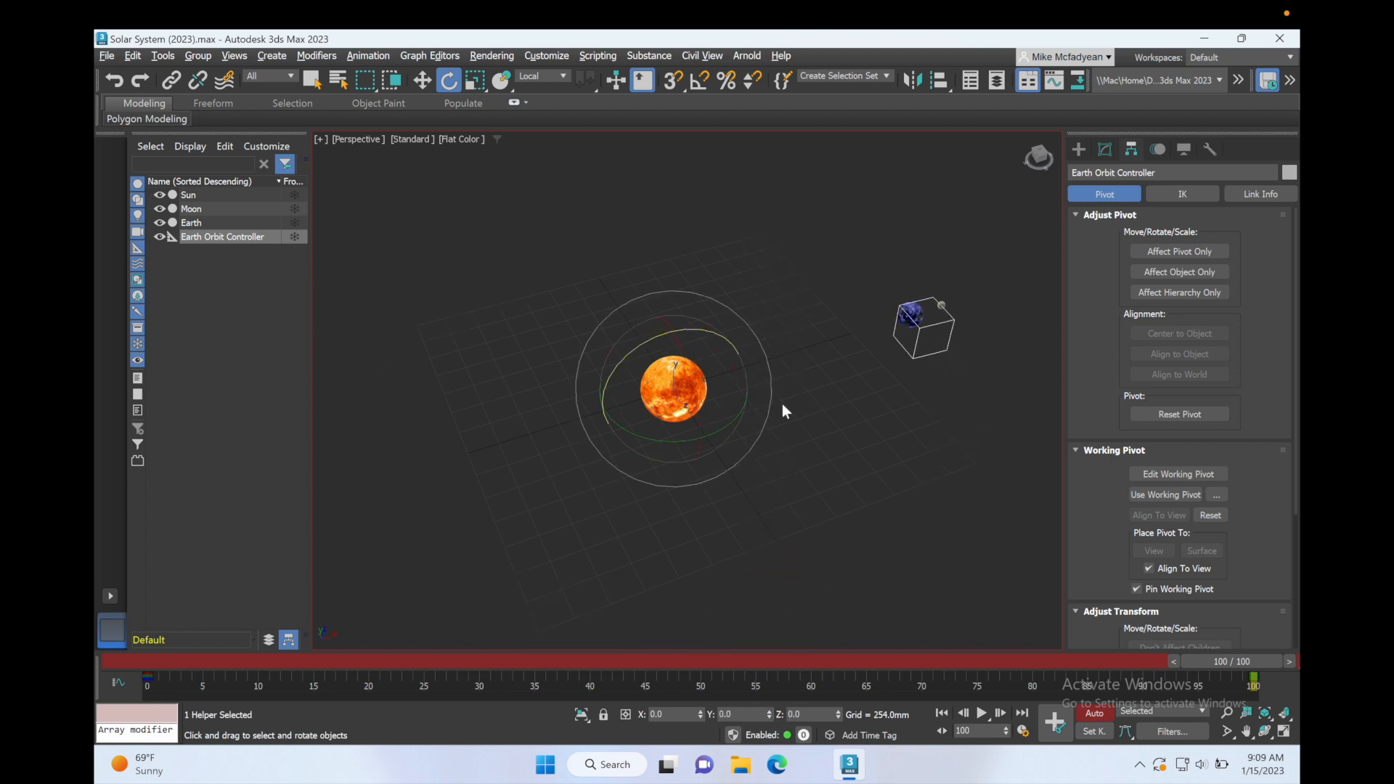
pyautogui.moveTo(770, 713); pyautogui.dragTo(772, 693)
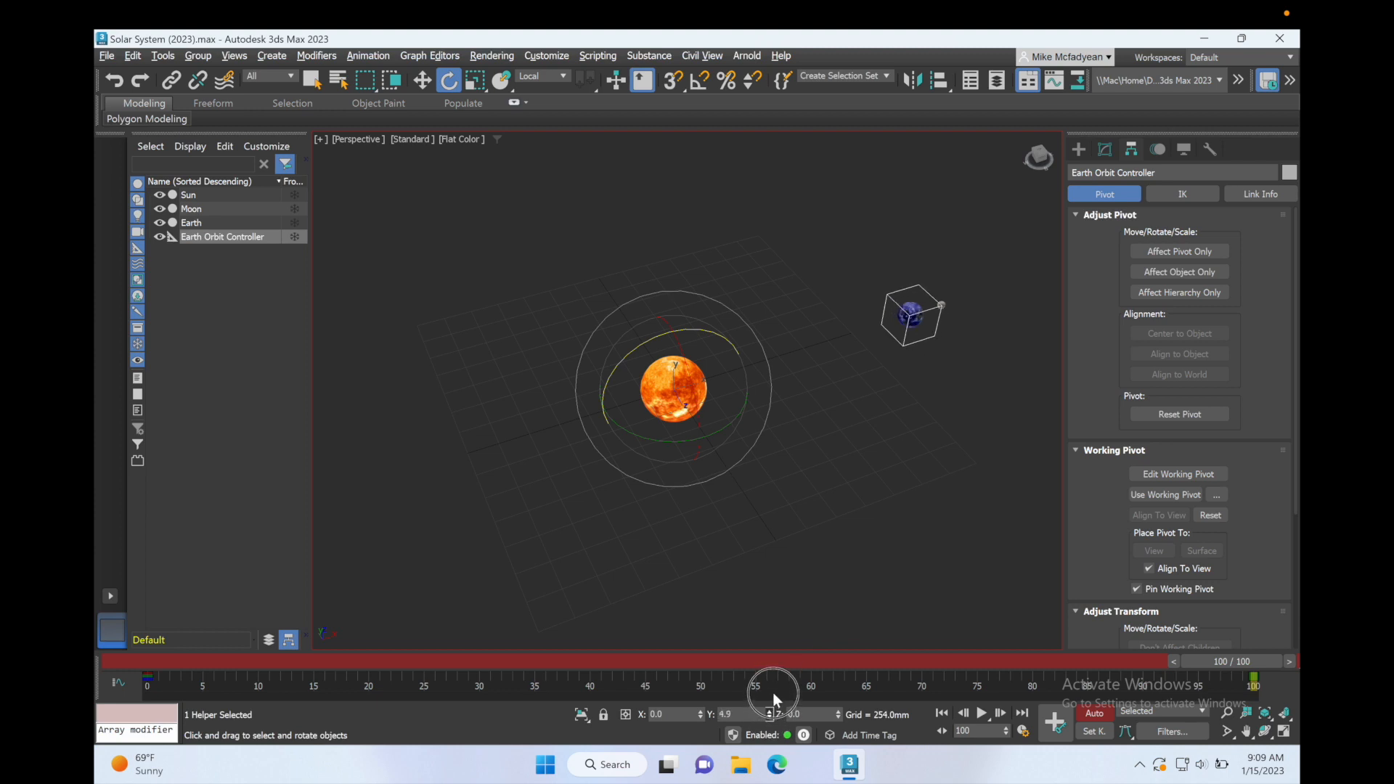
# Scrub the animation back to frame 0 to preview the controller's orbit, and turn off Auto Key
pyautogui.moveTo(1253, 656); pyautogui.dragTo(164, 639)
pyautogui.press('e')
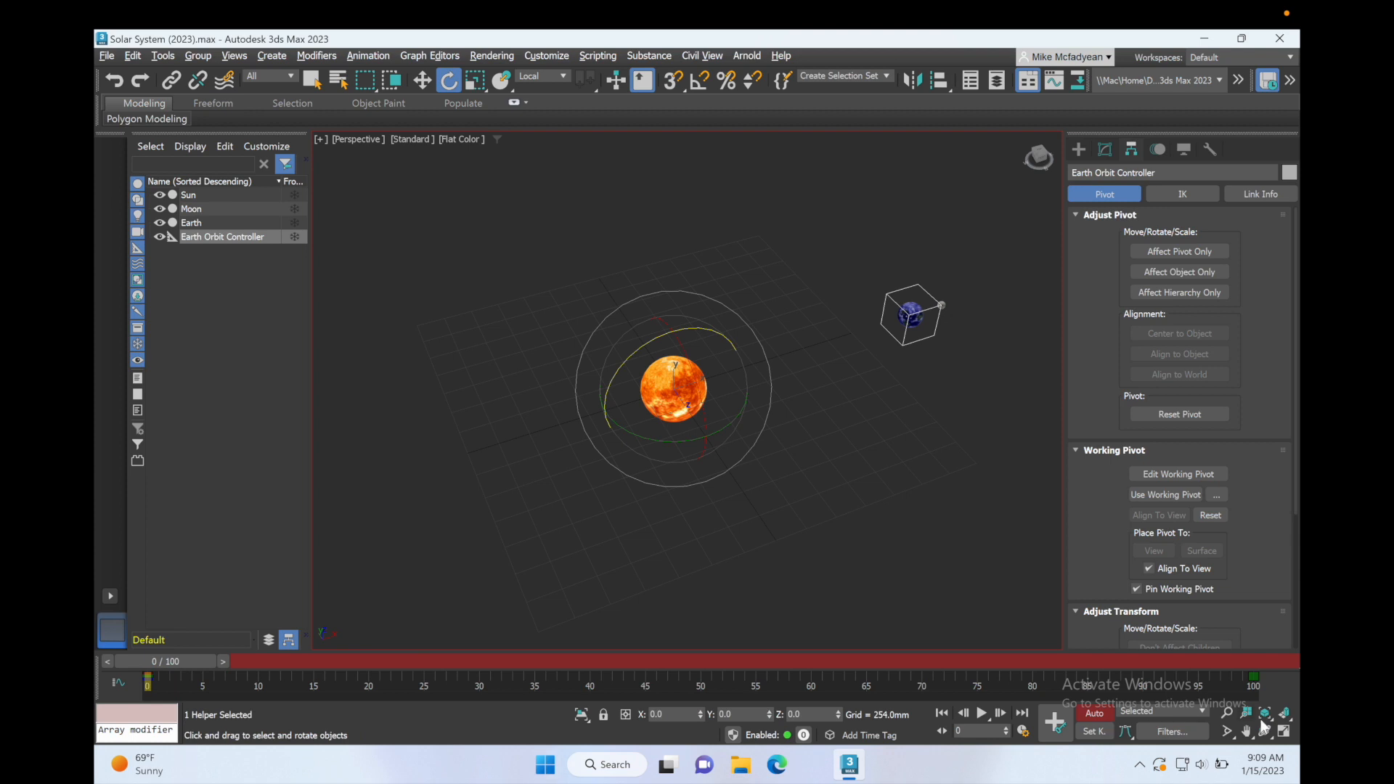
pyautogui.click(1094, 715)
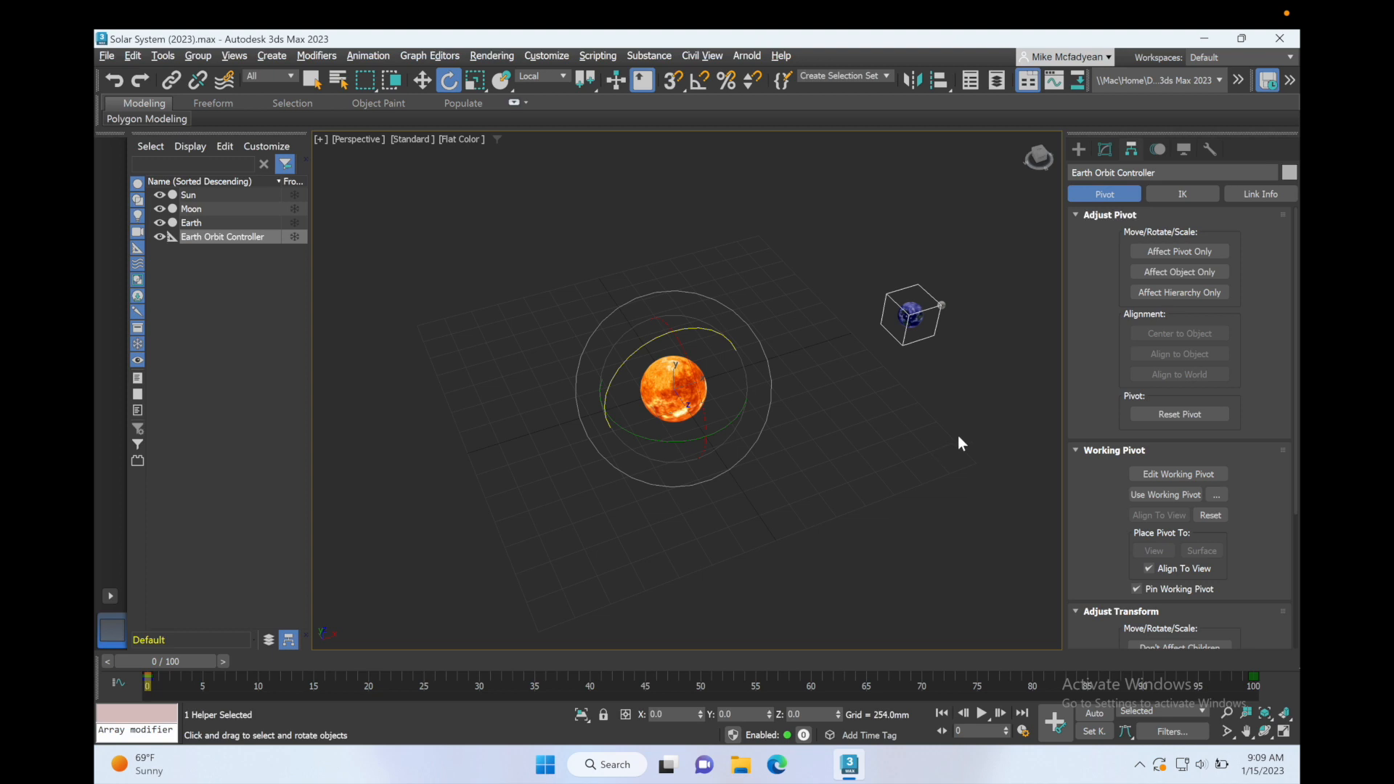
# Maximize the Front viewport and create a second dummy helper between the Sun and Earth, slightly larger than the Earth Orbit Controller
pyautogui.hotkey('alt', 'w')
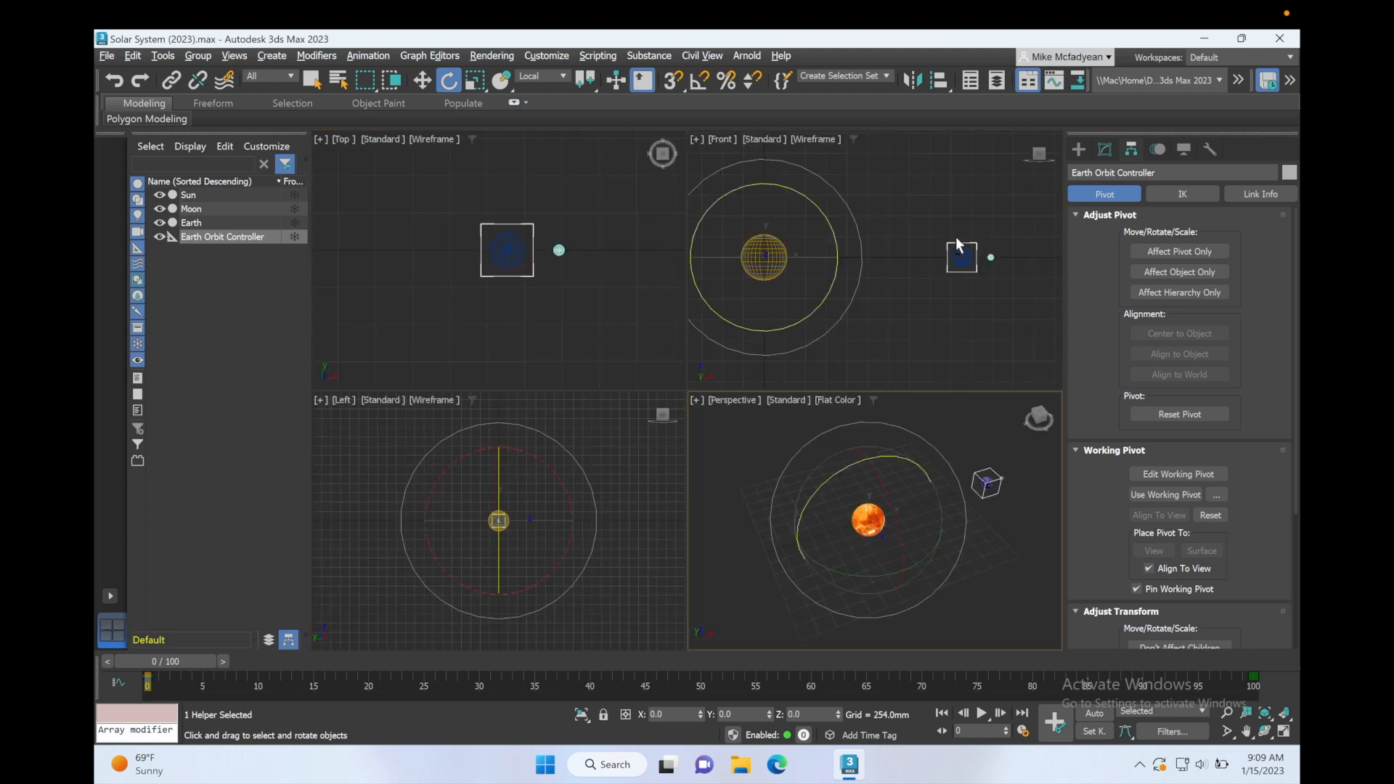
pyautogui.click(921, 338)
pyautogui.hotkey('alt', 'w')
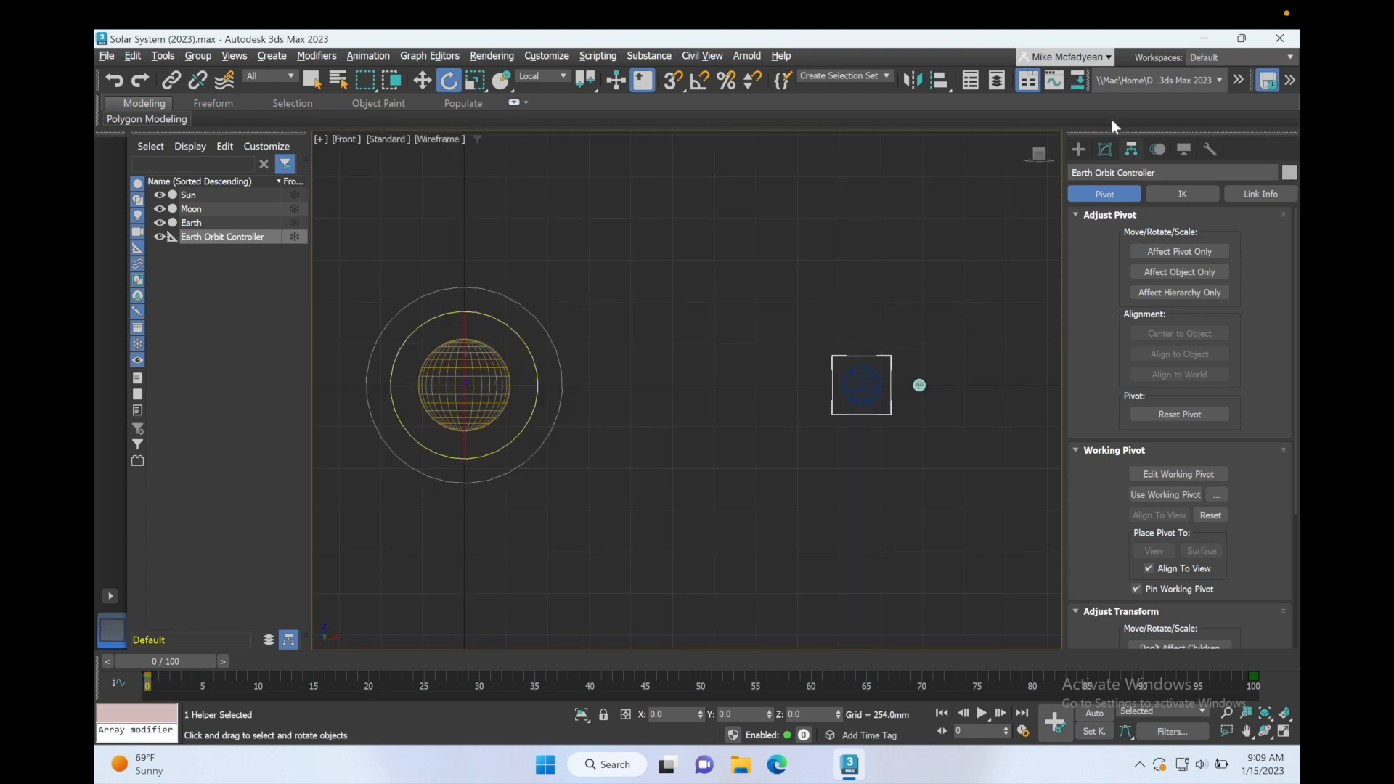
pyautogui.click(1077, 150)
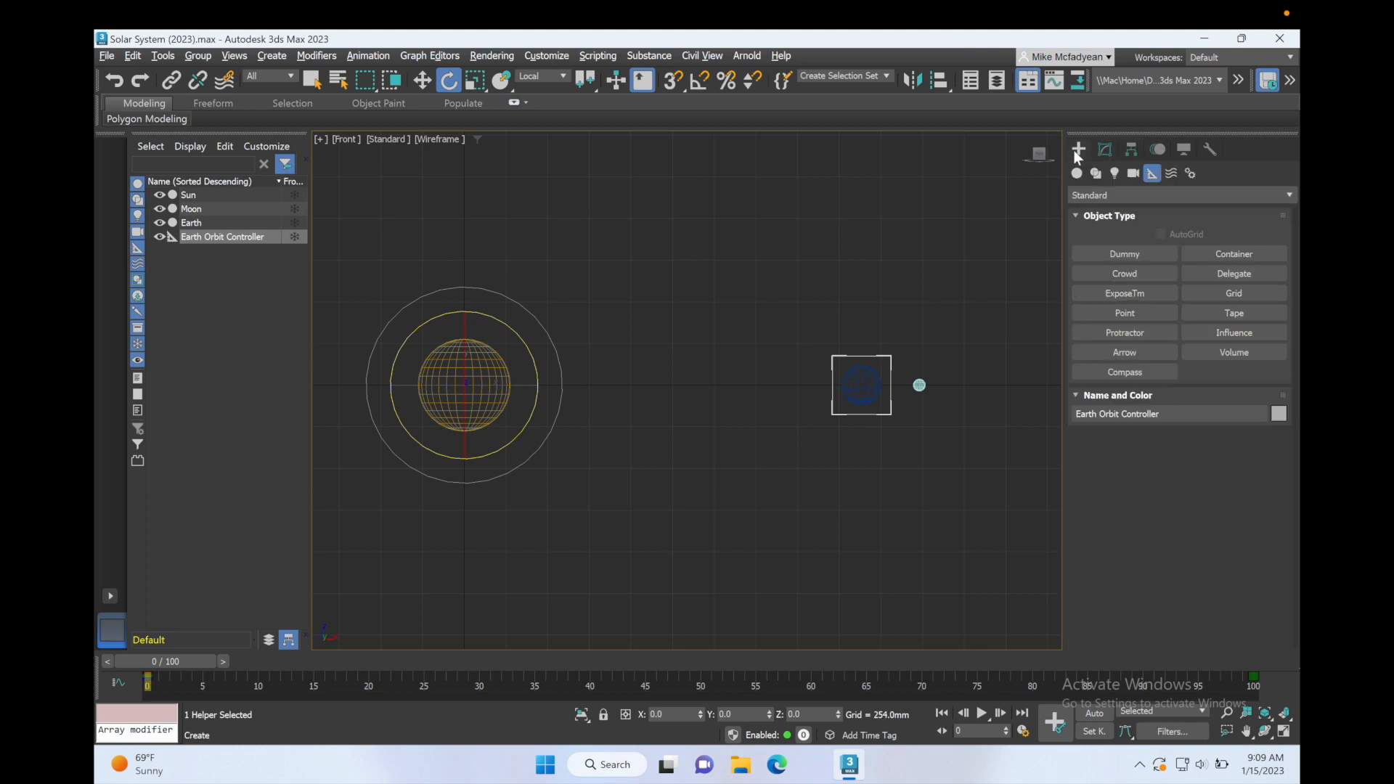
pyautogui.click(1098, 253)
pyautogui.moveTo(757, 392); pyautogui.dragTo(753, 386)
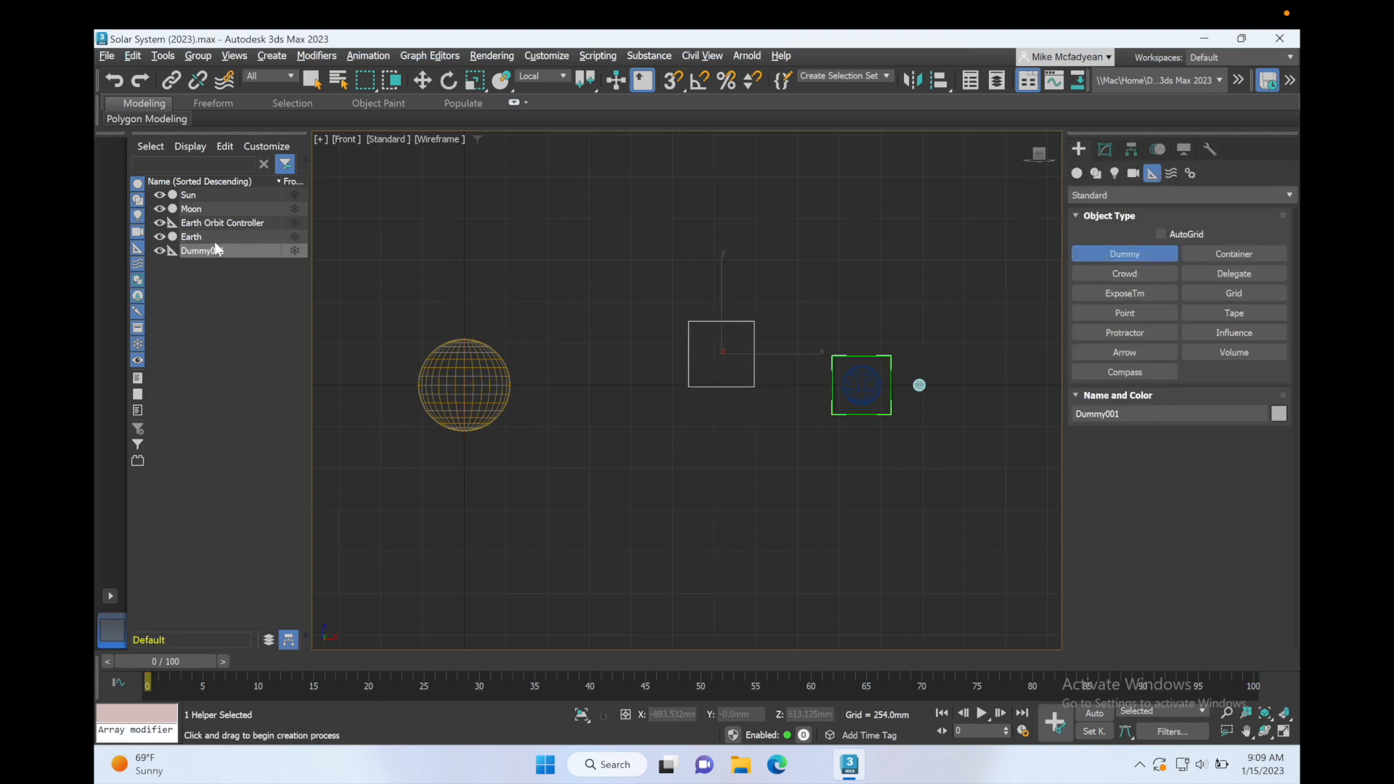
# Rename the new dummy helper as Earth Axis Tilt
pyautogui.click(195, 251)
pyautogui.write('Earch')
pyautogui.write(' Rotation Contr')
pyautogui.press('BackSpace')
pyautogui.press('BackSpace')
pyautogui.press('BackSpace')
pyautogui.press('BackSpace')
pyautogui.press('BackSpace')
pyautogui.press('BackSpace')
pyautogui.press('BackSpace')
pyautogui.press('BackSpace')
pyautogui.press('BackSpace')
pyautogui.press('BackSpace')
pyautogui.press('BackSpace')
pyautogui.press('BackSpace')
pyautogui.press('BackSpace')
pyautogui.press('BackSpace')
pyautogui.press('BackSpace')
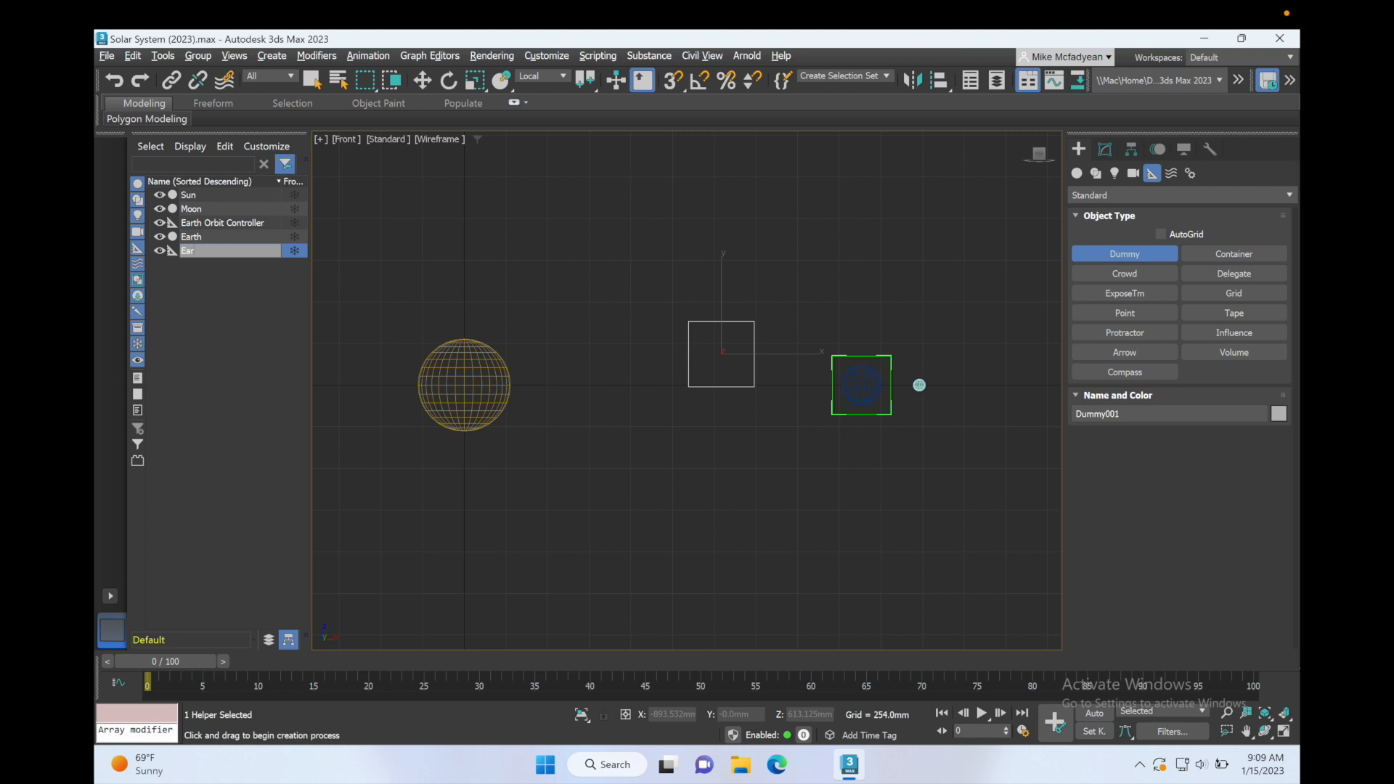
pyautogui.write('th Axi')
pyautogui.press('Return')
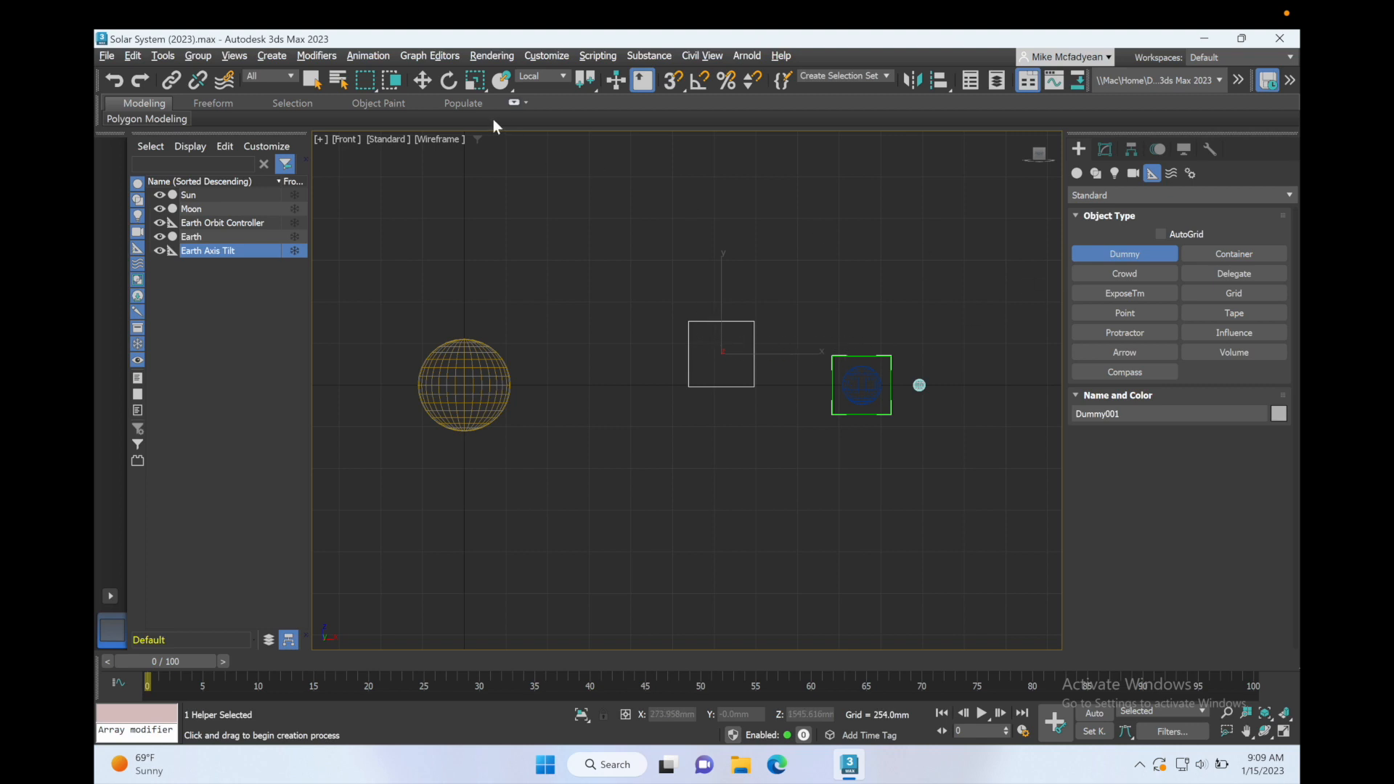
# Zero the Earth Axis Tilt dummy's absolute X and Z positions, and move it along X to about 2420.8 mm so it surrounds Earth
pyautogui.rightClick(428, 86)
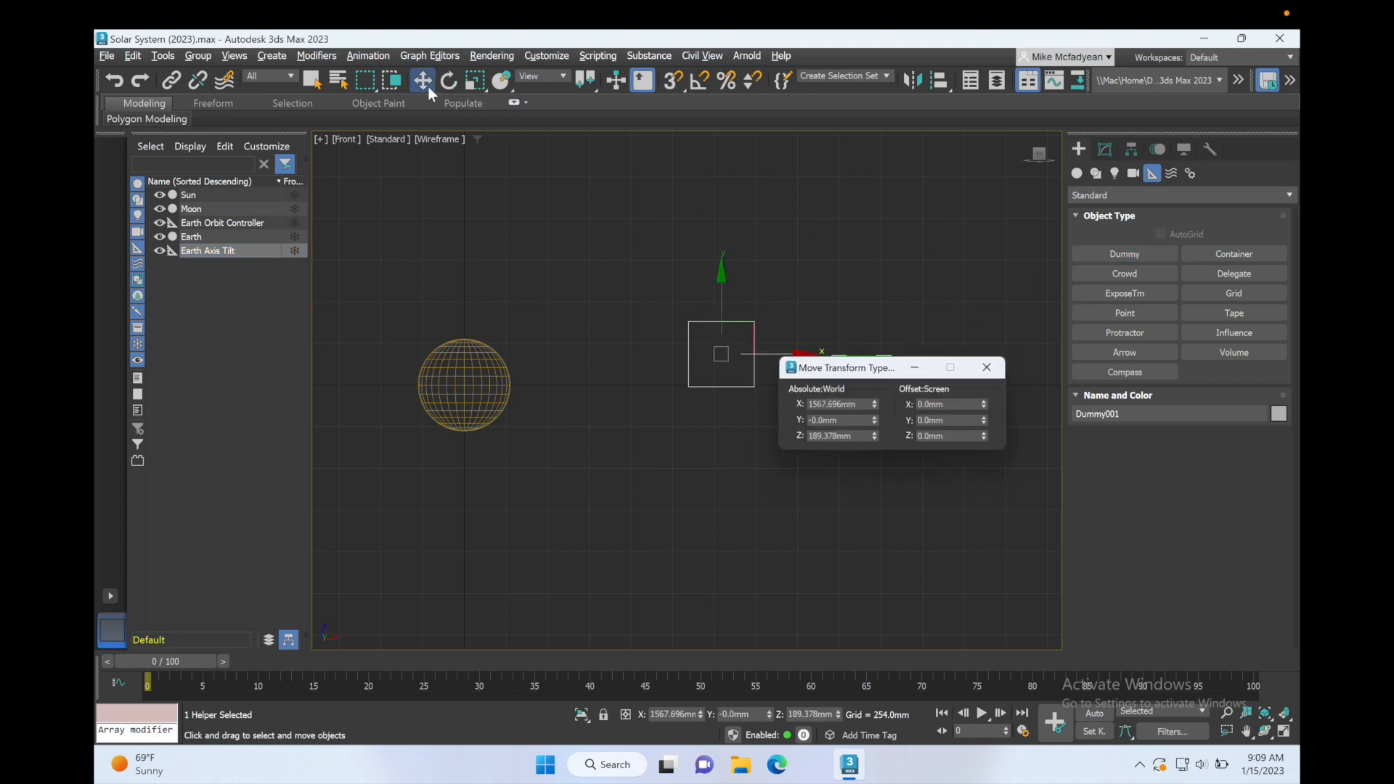
pyautogui.rightClick(875, 405)
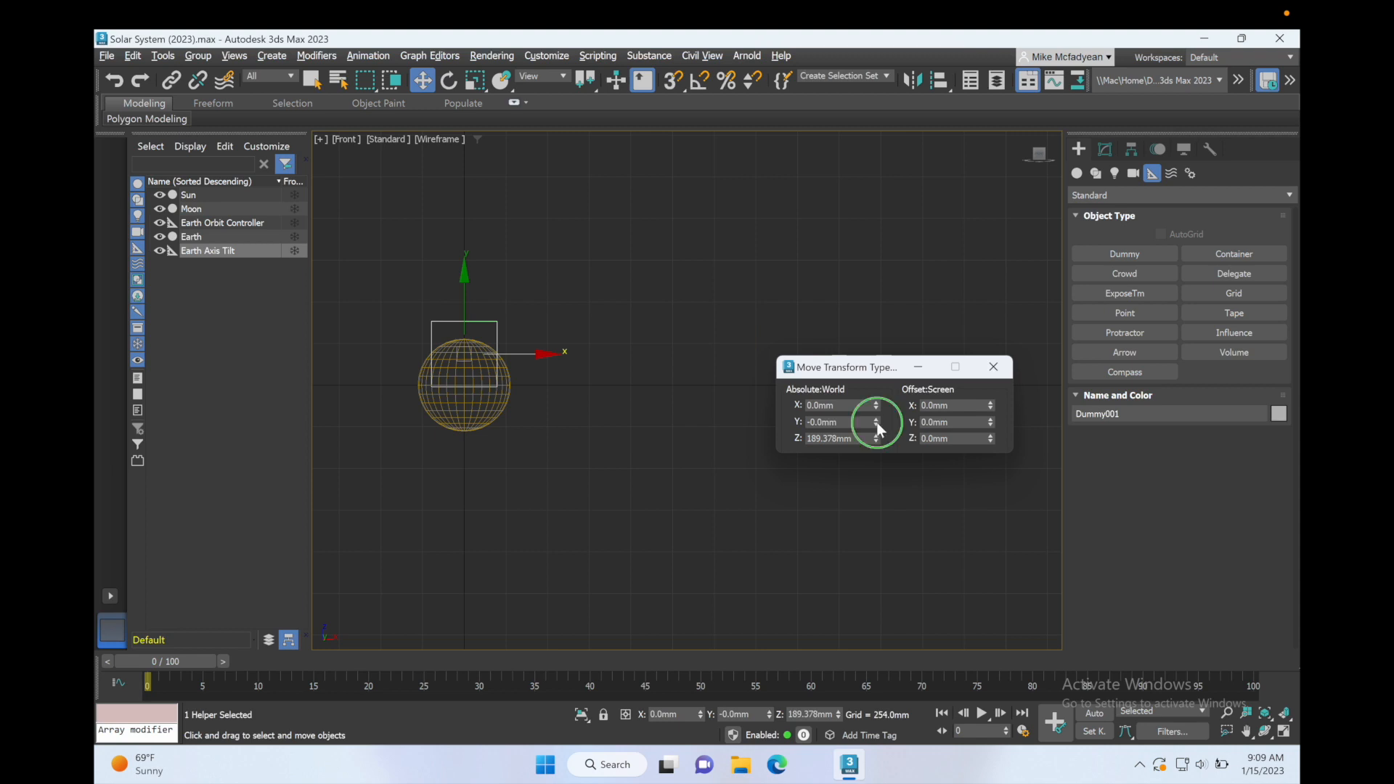
pyautogui.rightClick(877, 438)
pyautogui.click(993, 367)
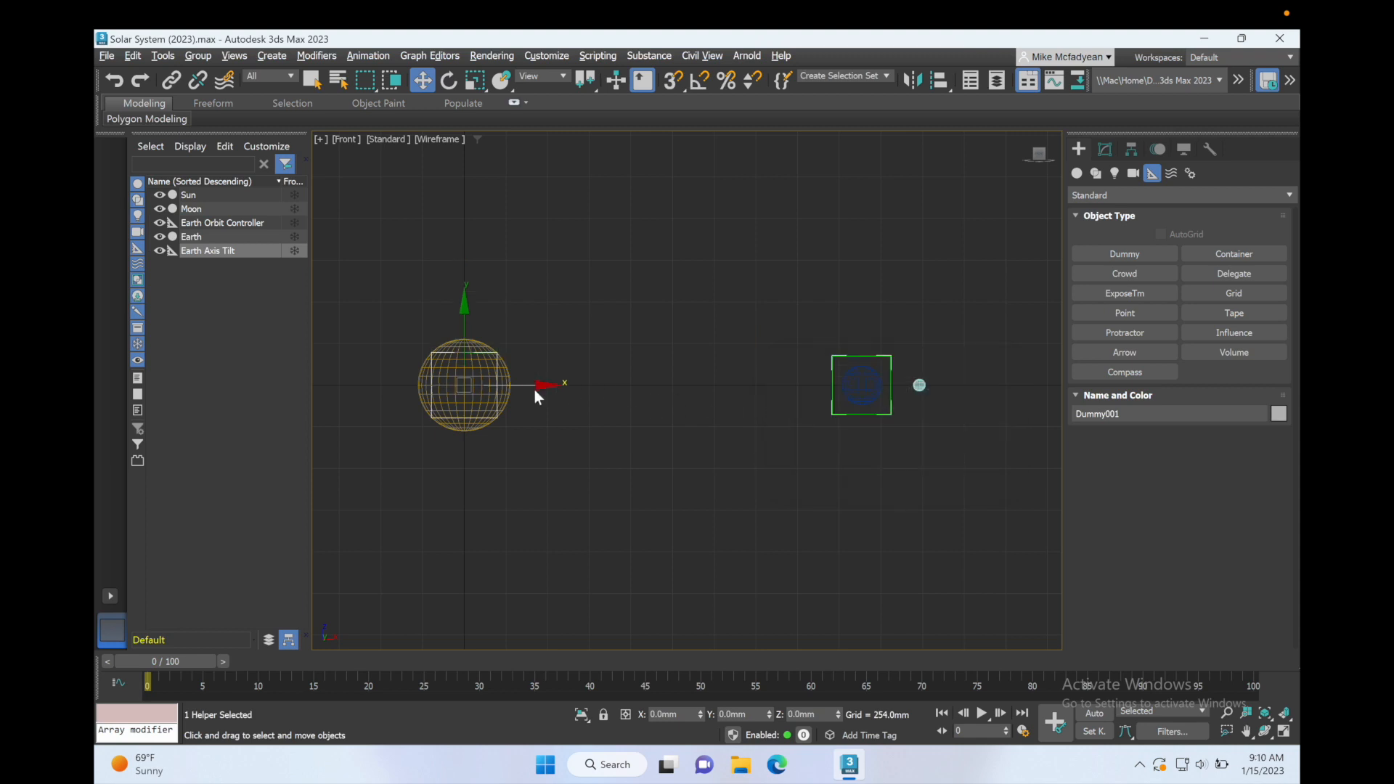
pyautogui.moveTo(529, 385); pyautogui.dragTo(927, 393)
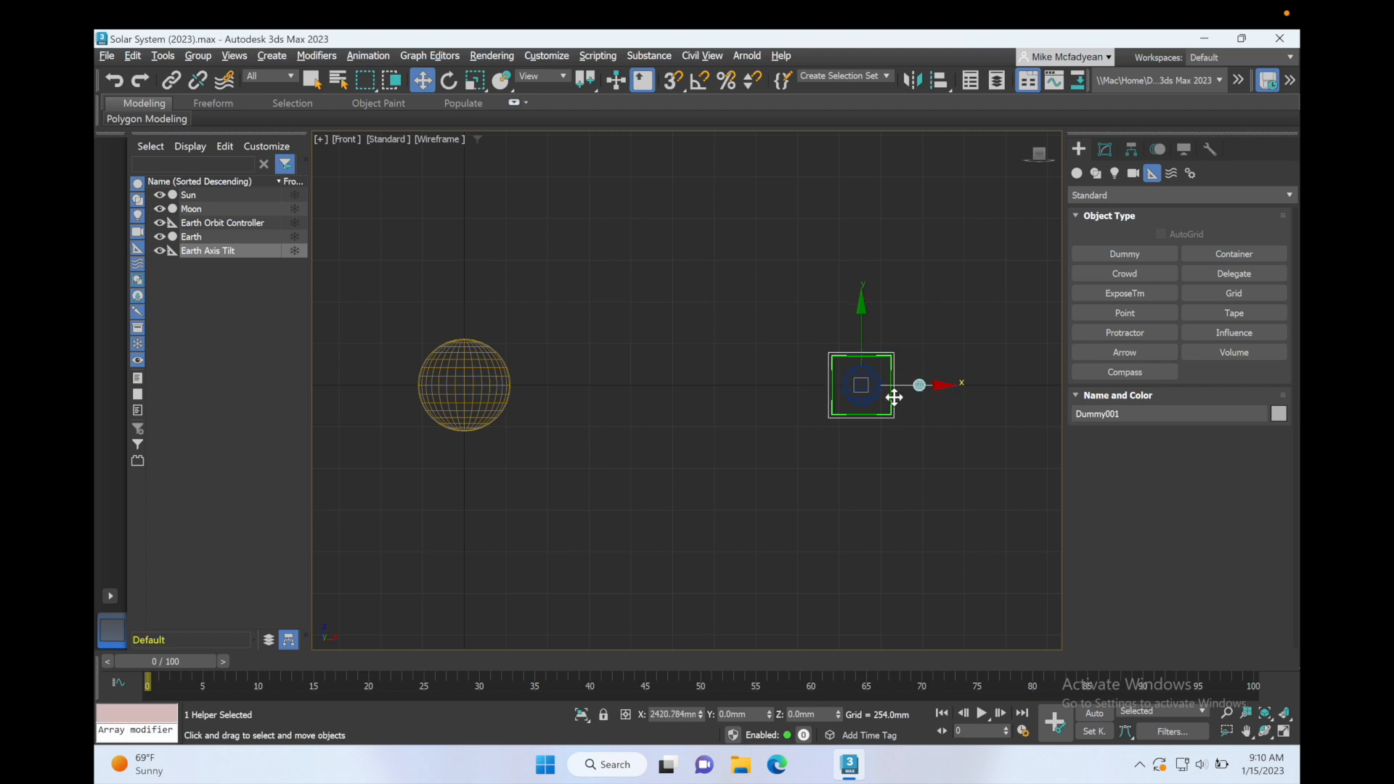
# Link the Earth Axis Tilt dummy to the Earth Orbit Controller as its parent
pyautogui.scroll(5, 893, 397)
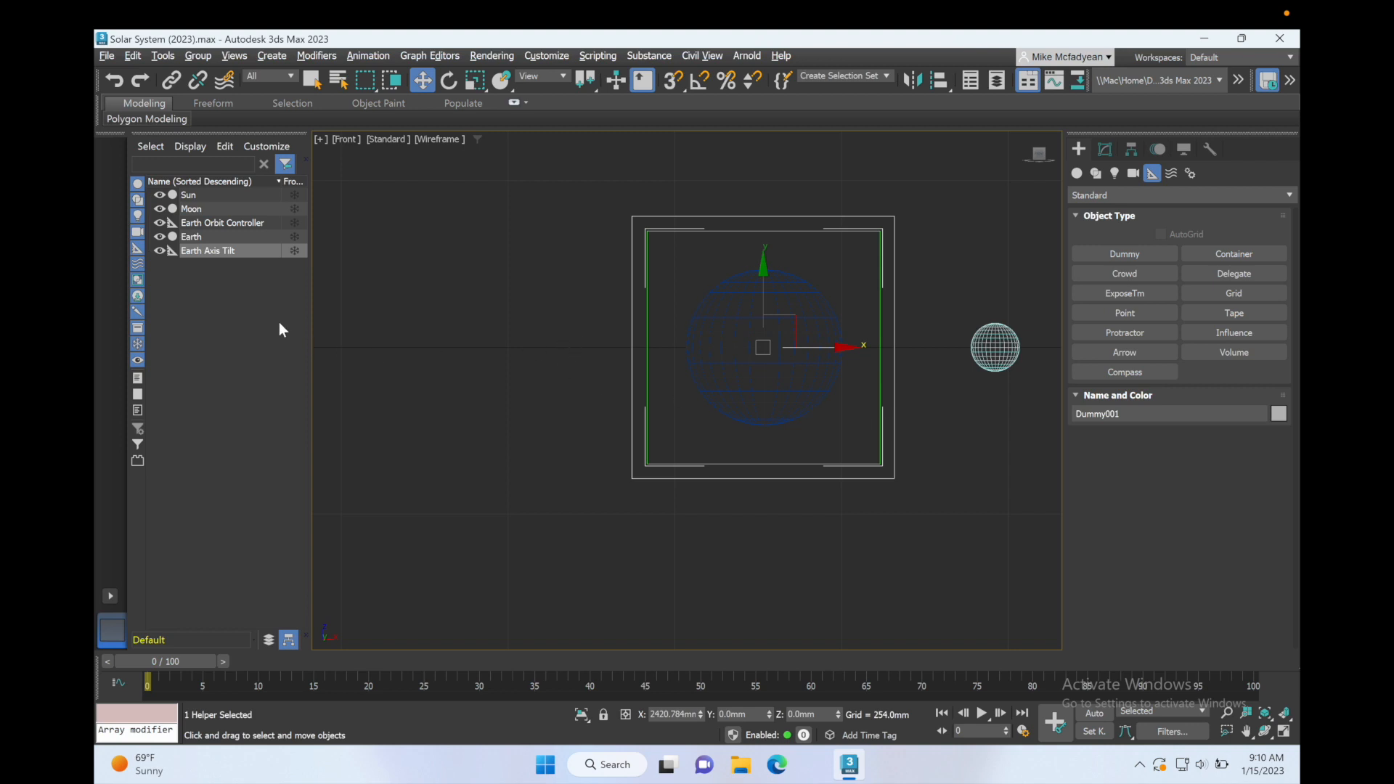
pyautogui.click(172, 80)
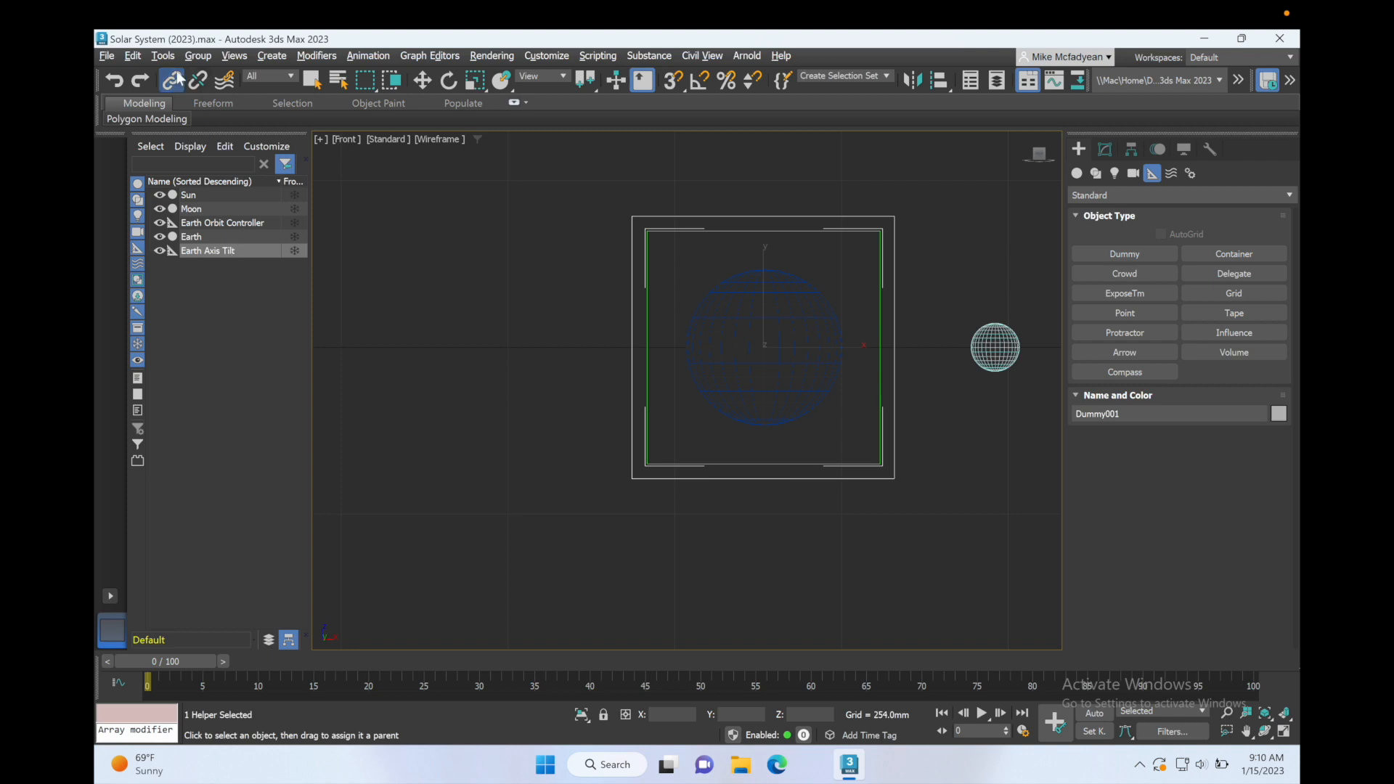
pyautogui.doubleClick(229, 248)
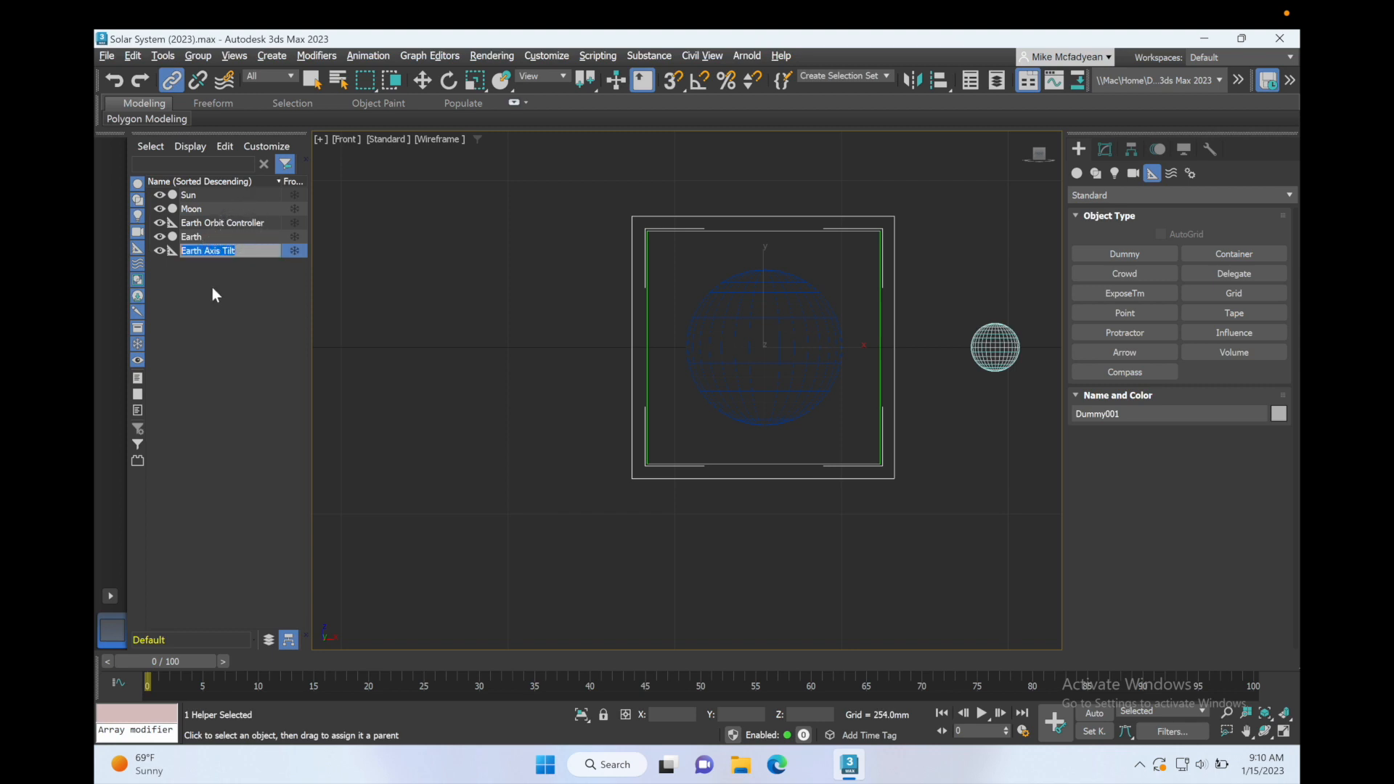
pyautogui.press('Return')
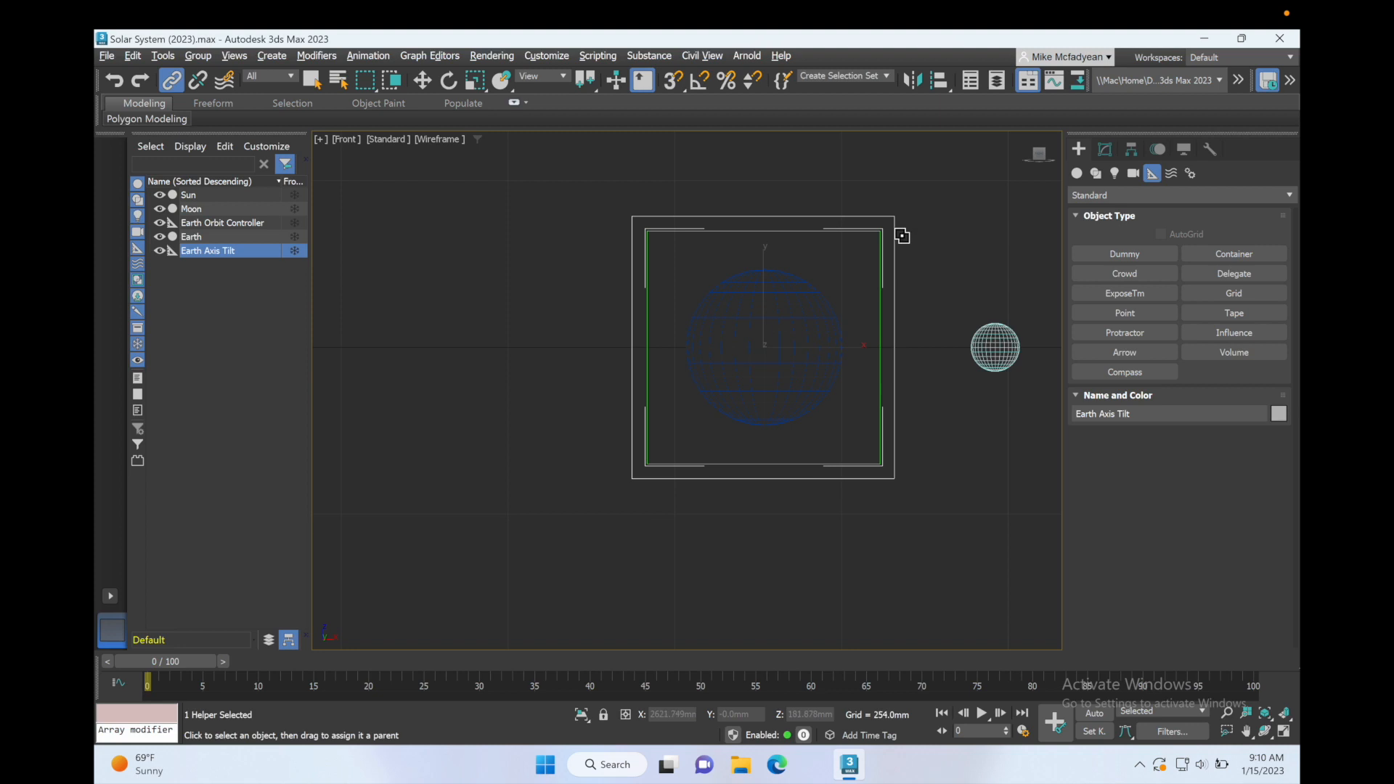
pyautogui.moveTo(893, 233)
pyautogui.mouseDown()
pyautogui.moveTo(883, 261)
pyautogui.moveTo(884, 249)
pyautogui.mouseUp()
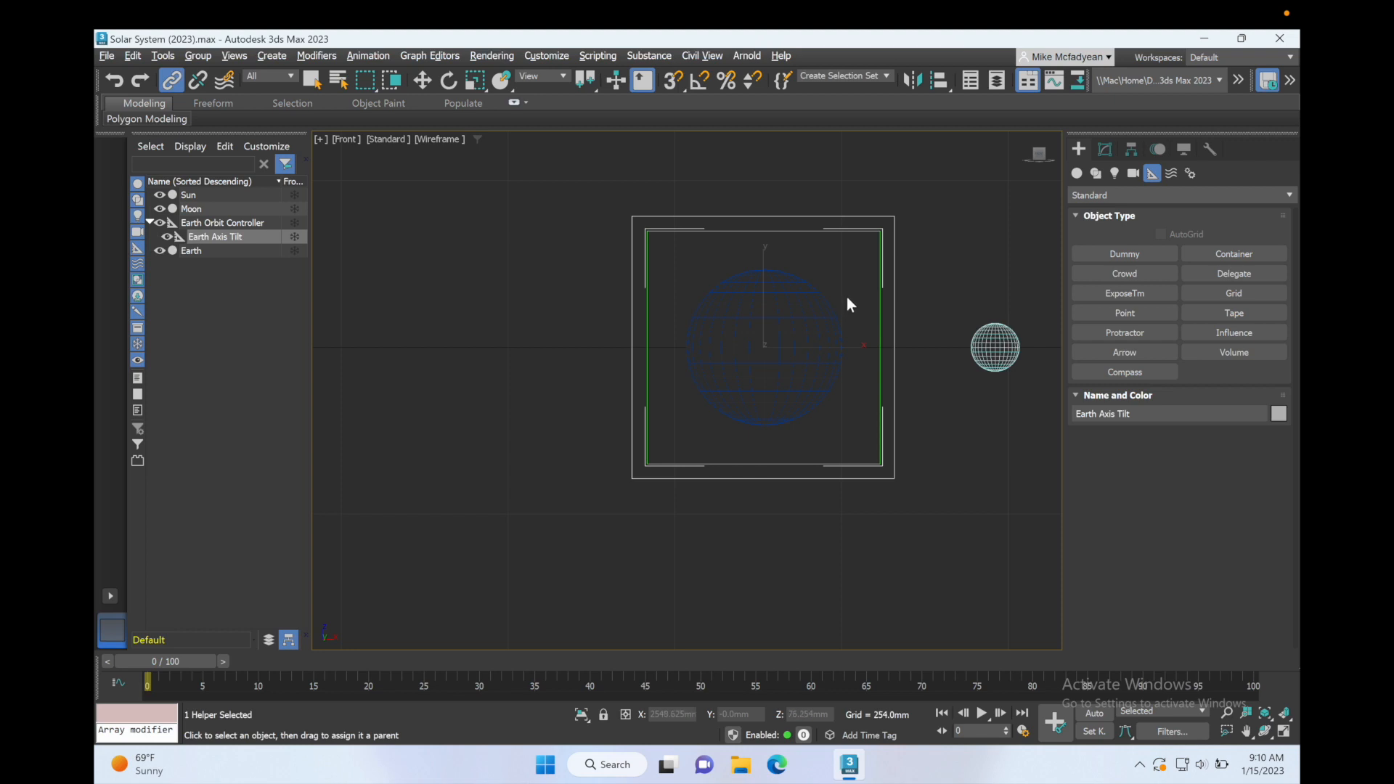
# Rotate the Earth Axis Tilt dummy slightly counter-clockwise in the Front view to tilt it, and clear the selection
pyautogui.press('e')
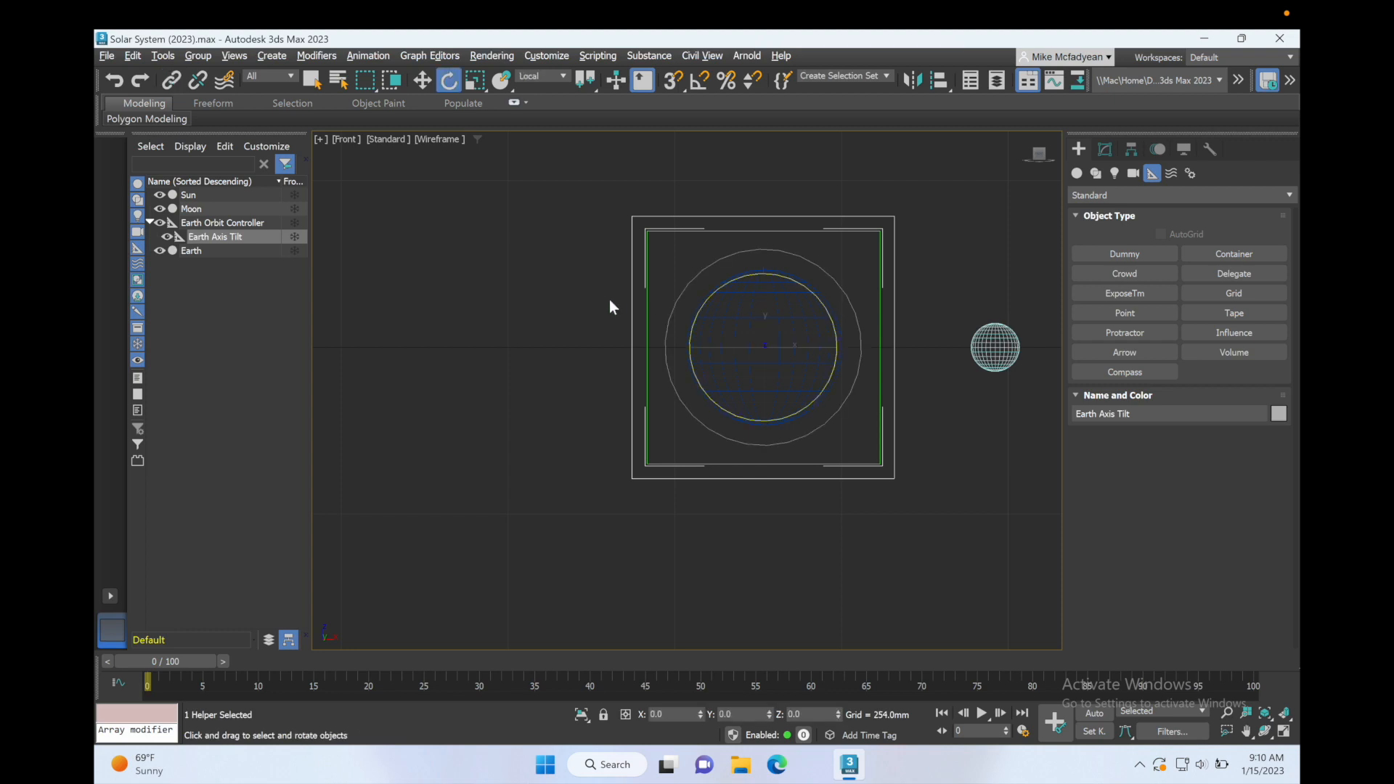
pyautogui.moveTo(847, 298); pyautogui.dragTo(846, 284)
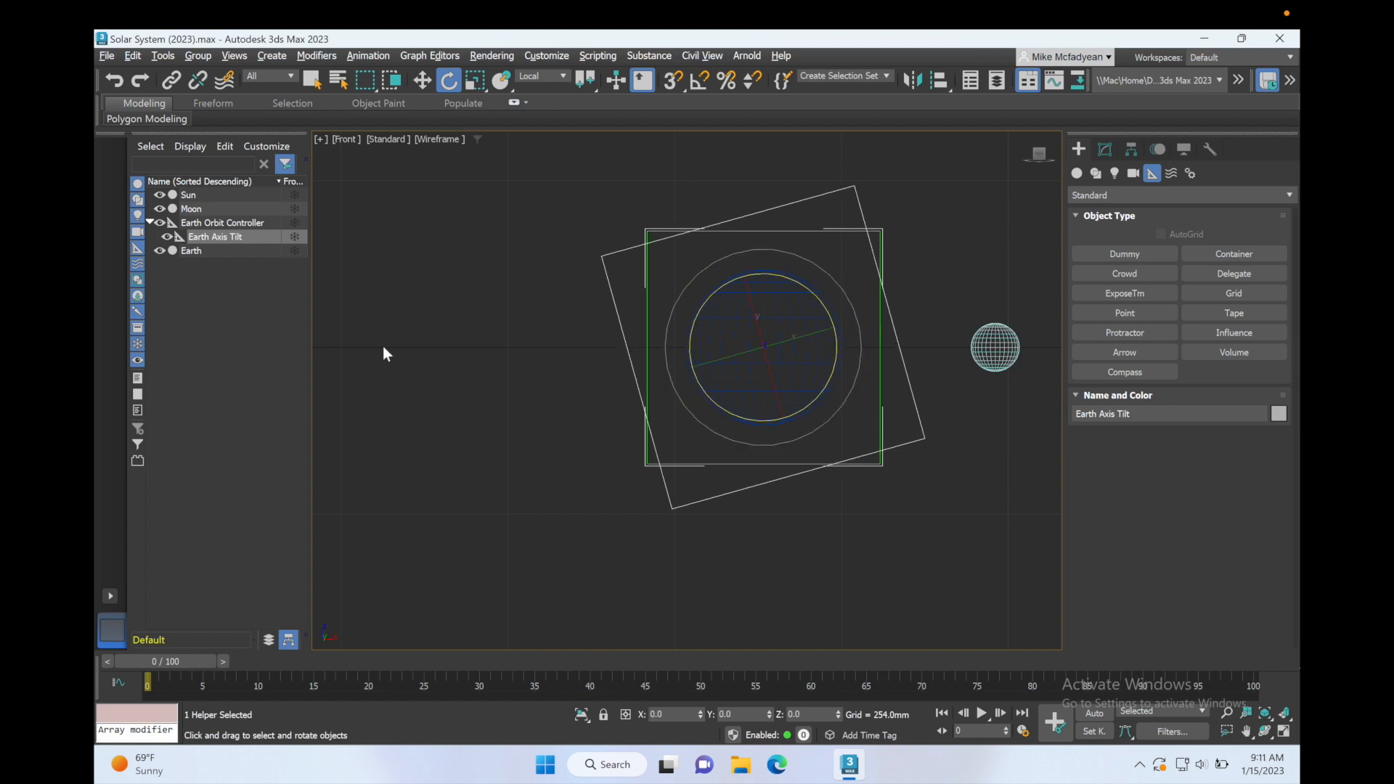
pyautogui.click(252, 356)
# Switch the maximized viewport to the Perspective view and scrub the timeline to preview both dummies orbiting the Sun, ending at frame 0
pyautogui.hotkey('alt', 'w')
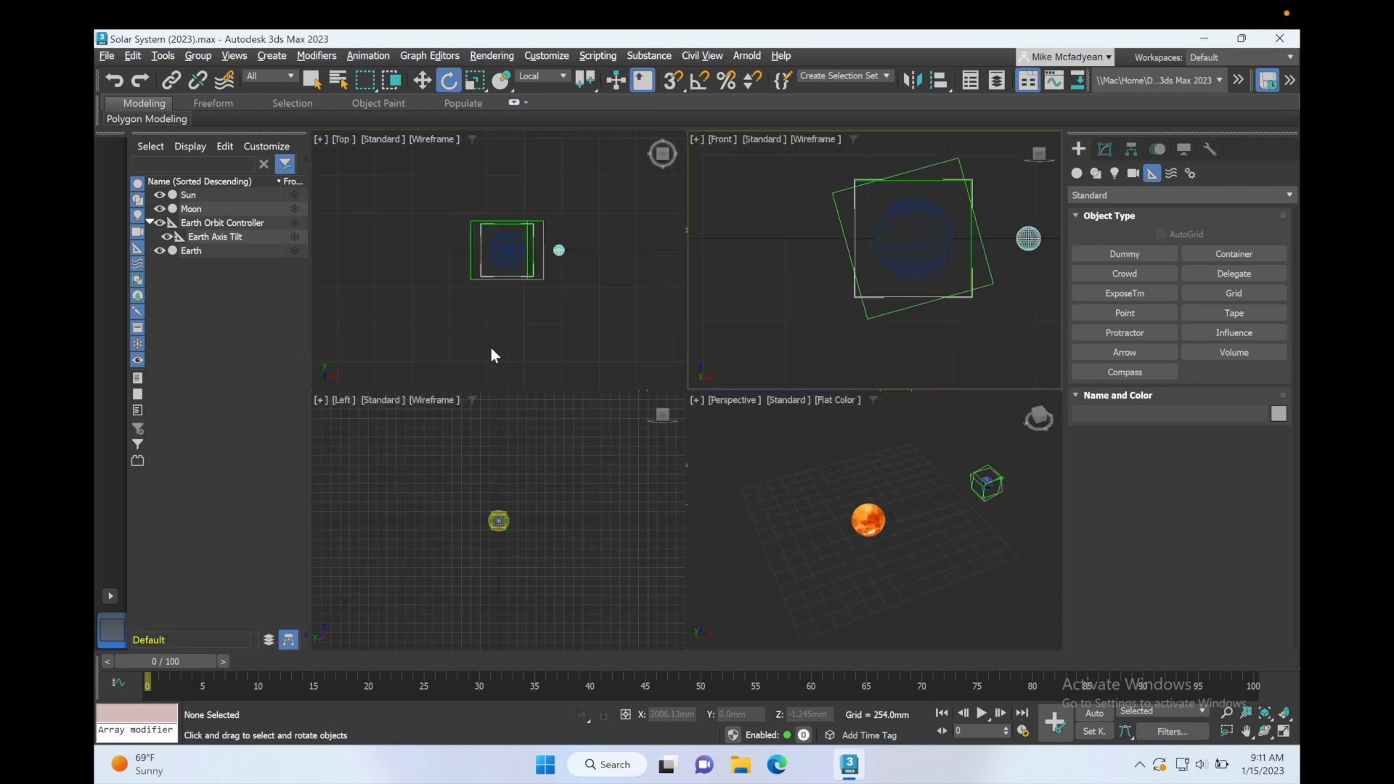
pyautogui.click(775, 475)
pyautogui.hotkey('alt', 'w')
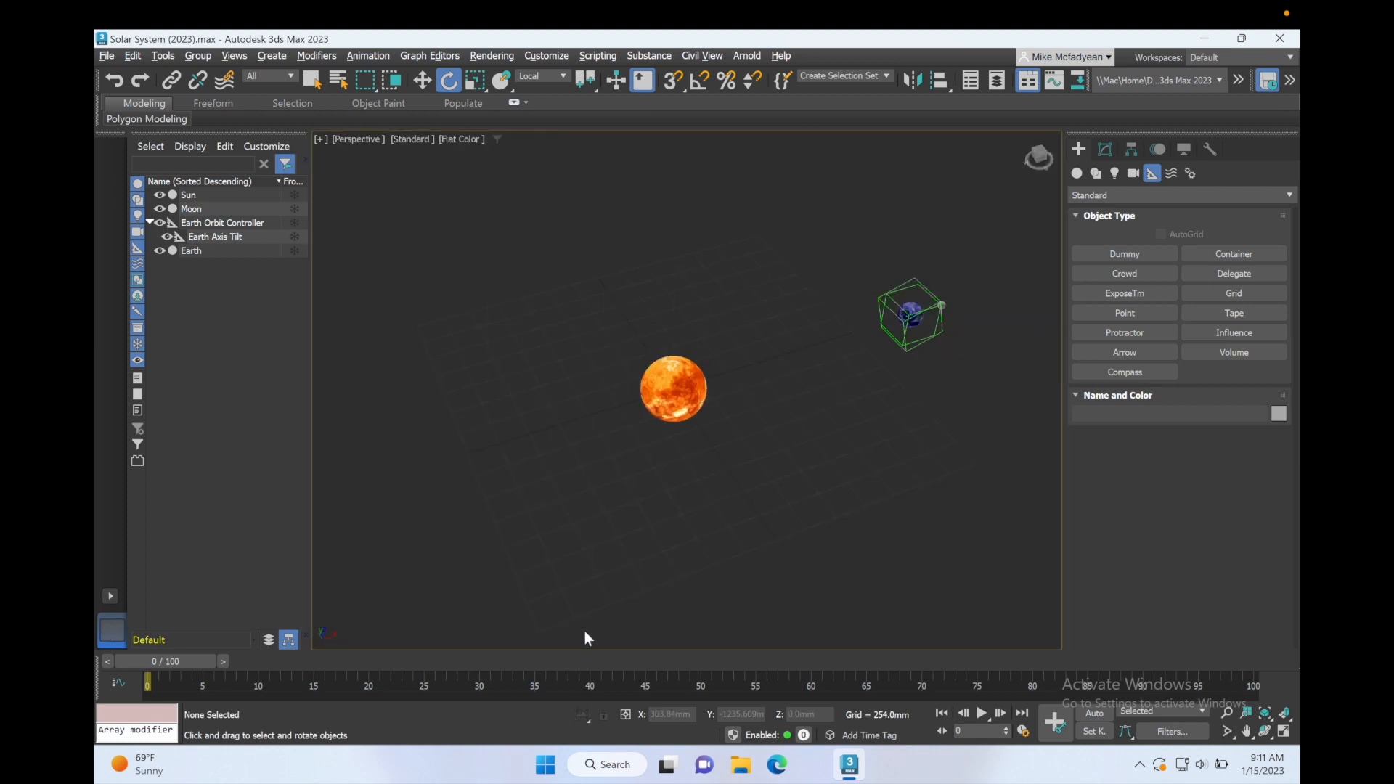
pyautogui.moveTo(173, 658)
pyautogui.mouseDown()
pyautogui.moveTo(590, 643)
pyautogui.moveTo(175, 646)
pyautogui.mouseUp()
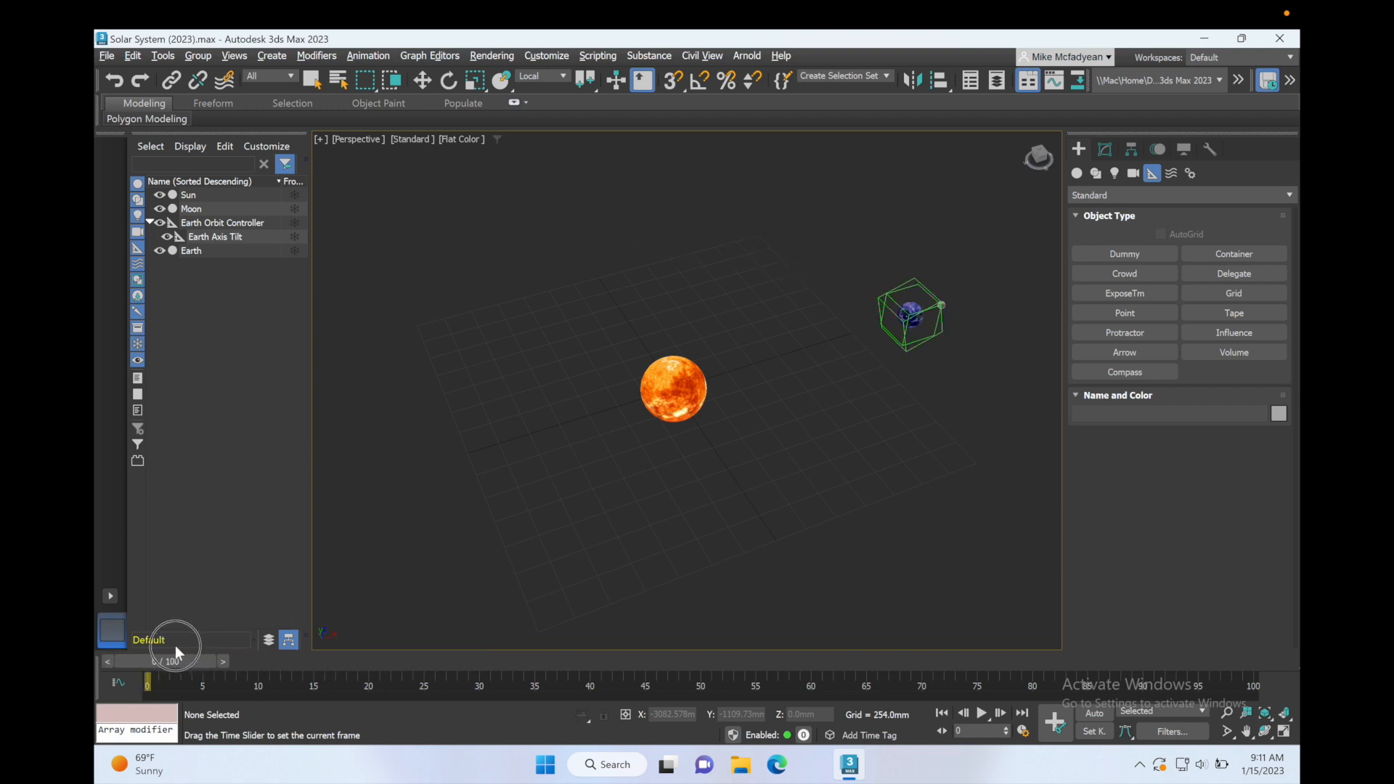
pyautogui.press('e')
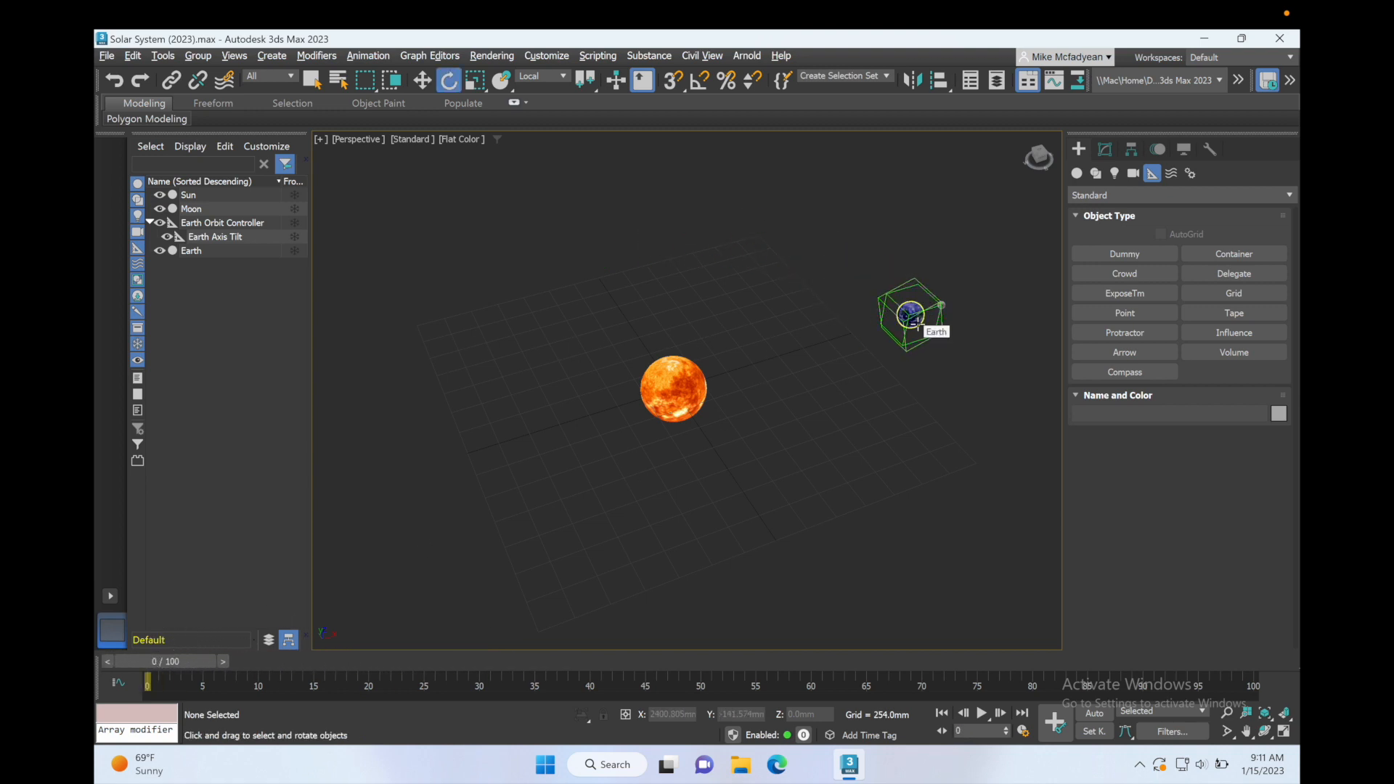
# Parent Earth to the Earth Axis Tilt dummy in the scene hierarchy
pyautogui.scroll(5, 918, 323)
pyautogui.moveTo(918, 323); pyautogui.dragTo(771, 405, button='middle')
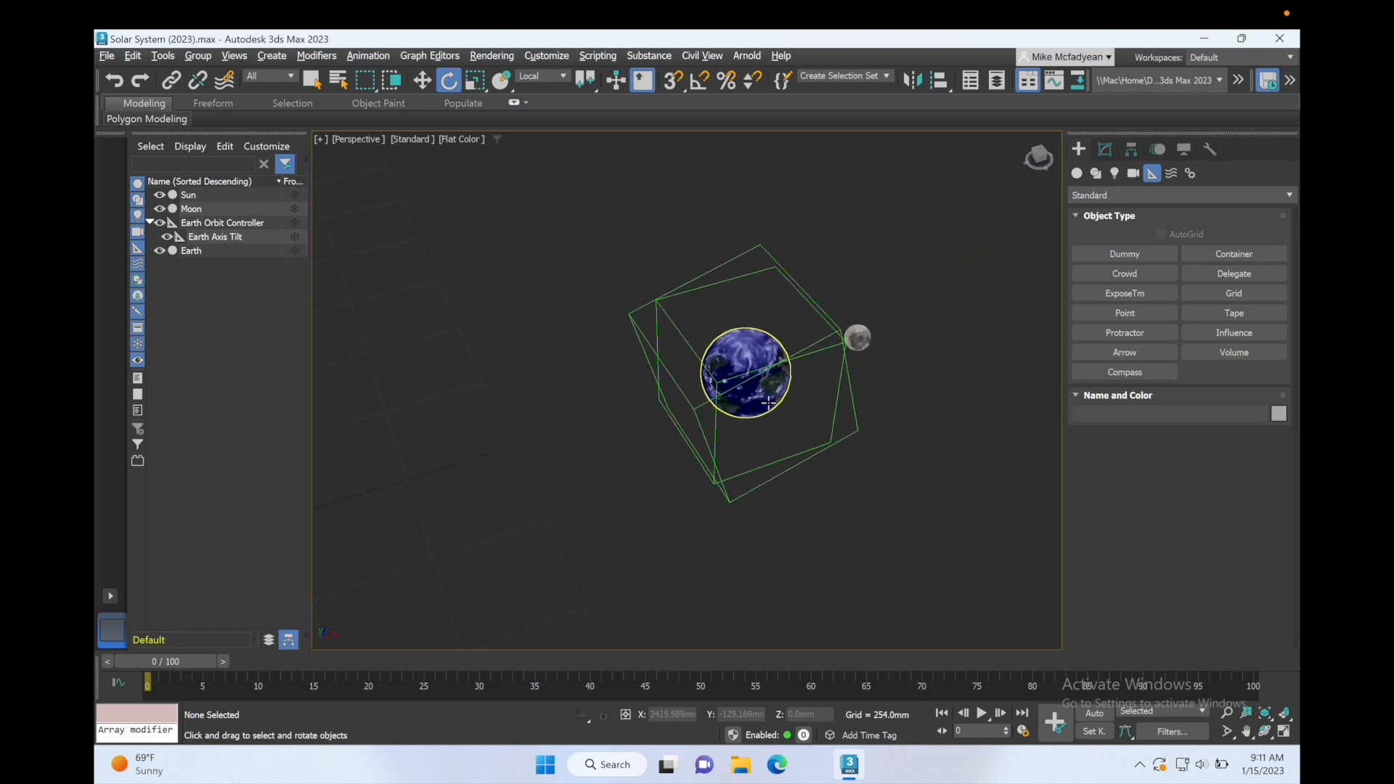
pyautogui.click(215, 249)
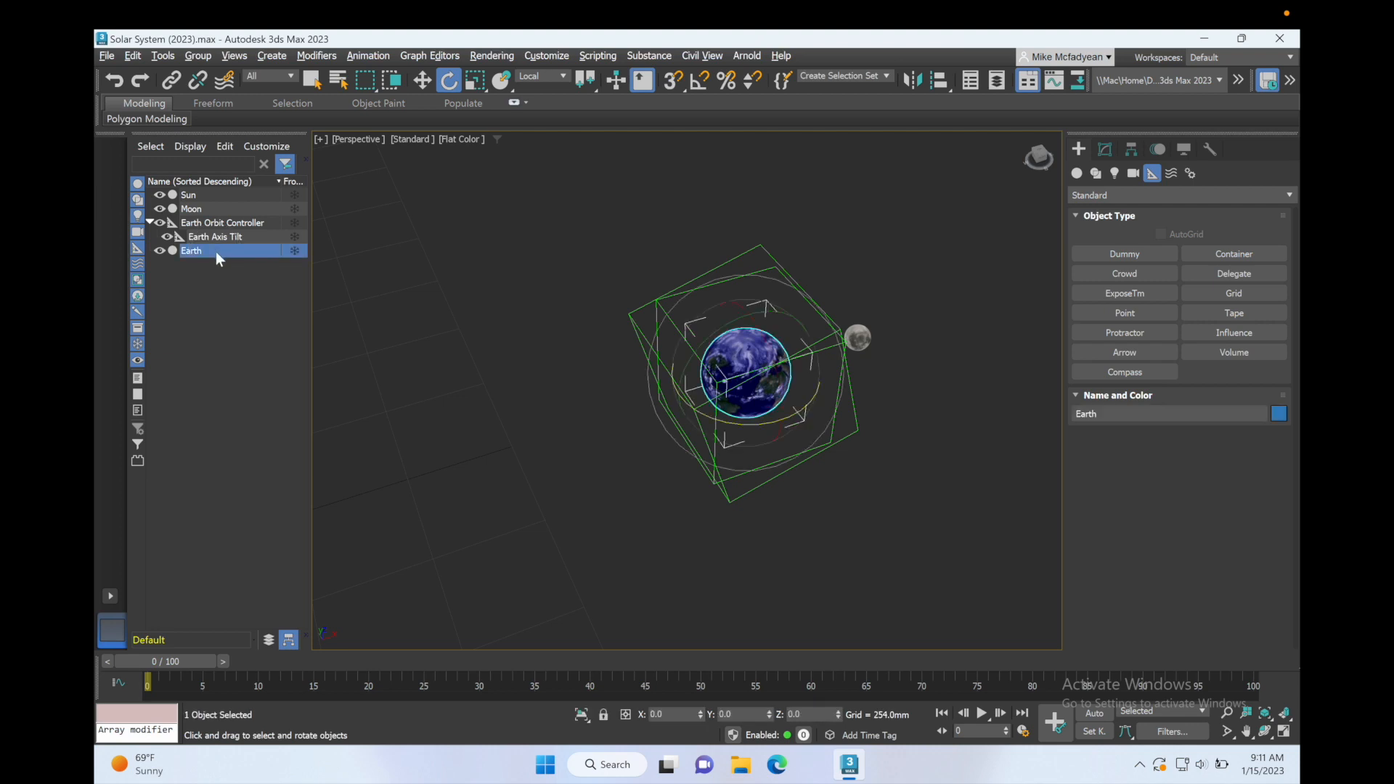
pyautogui.moveTo(216, 251); pyautogui.dragTo(223, 233)
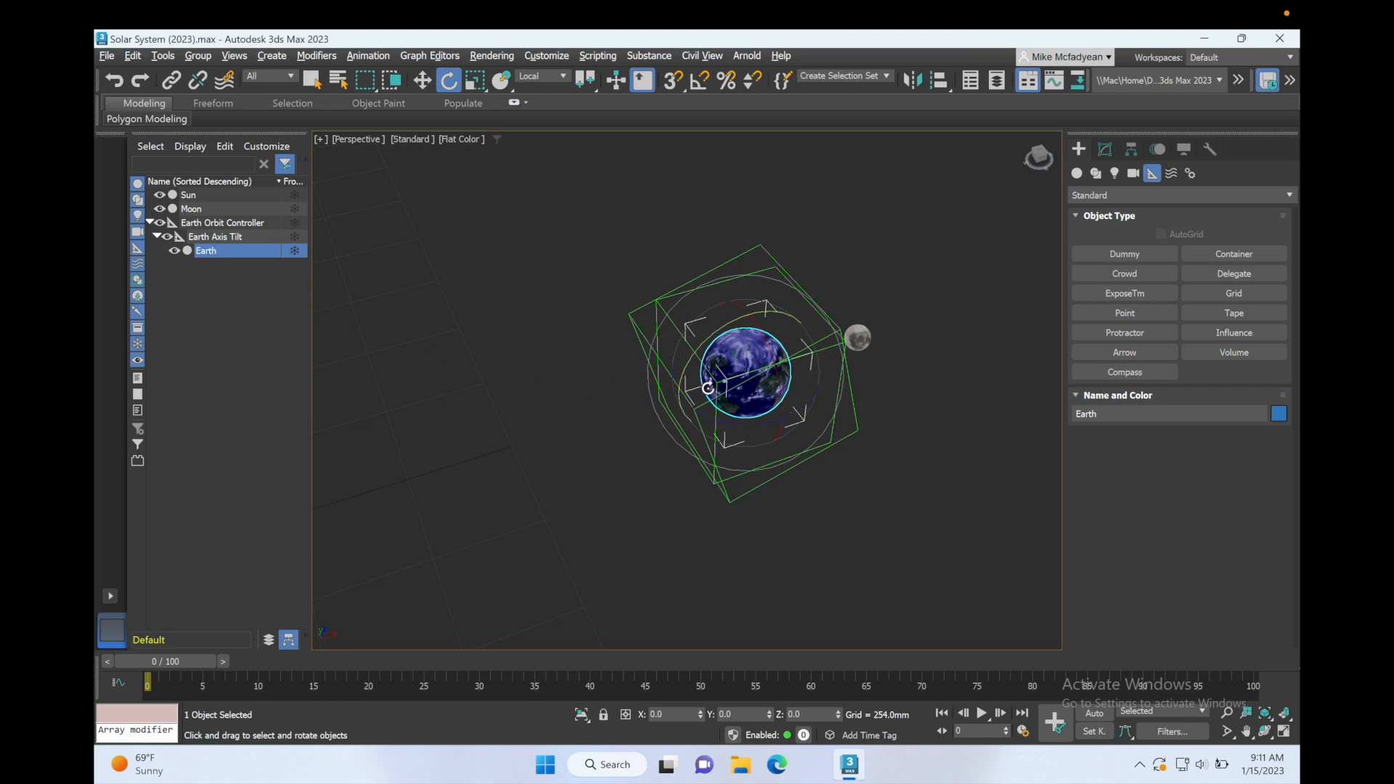
# Inspect Earth's orientation against the tilted dummy from the front, and check its local rotation values
pyautogui.scroll(3, 781, 389)
pyautogui.keyDown('alt'); pyautogui.moveTo(710, 399); pyautogui.dragTo(683, 368, button='middle'); pyautogui.keyUp('alt')
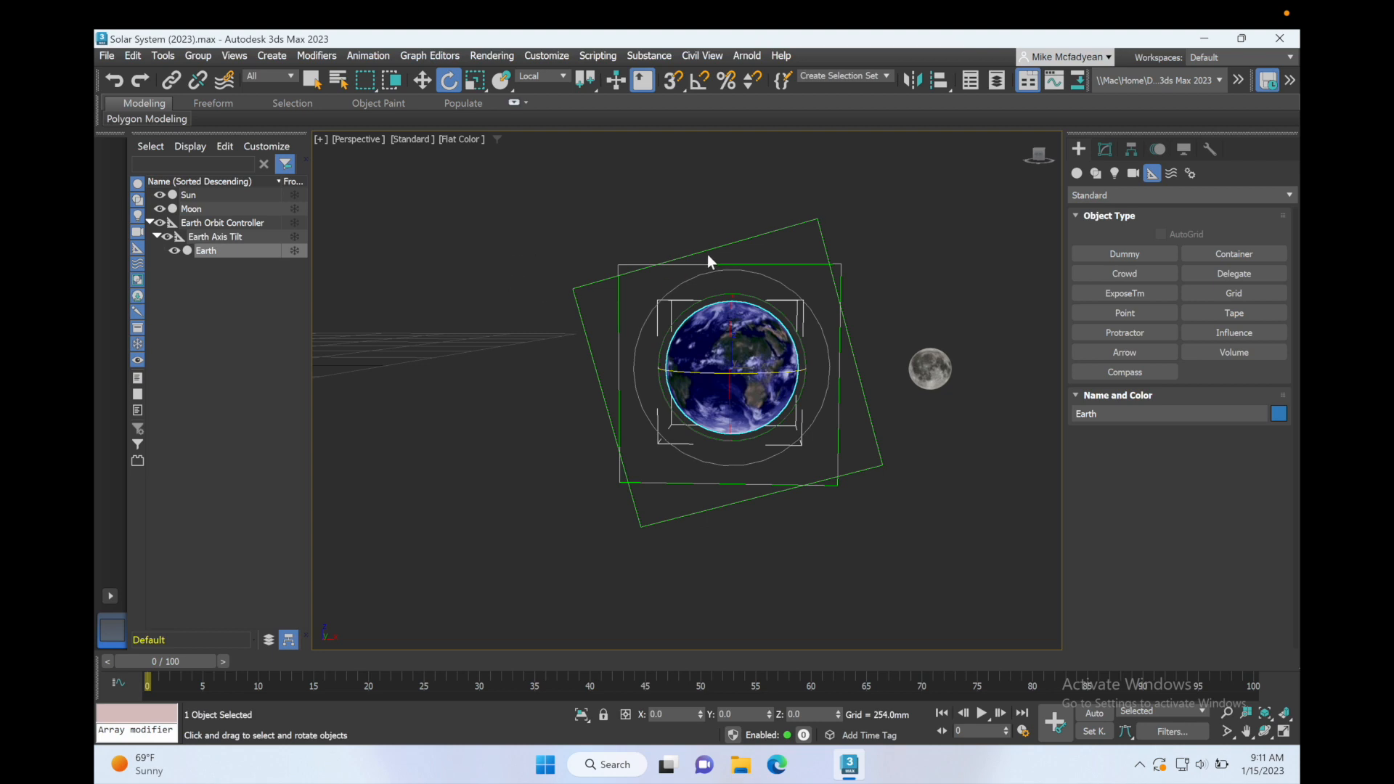
pyautogui.rightClick(452, 81)
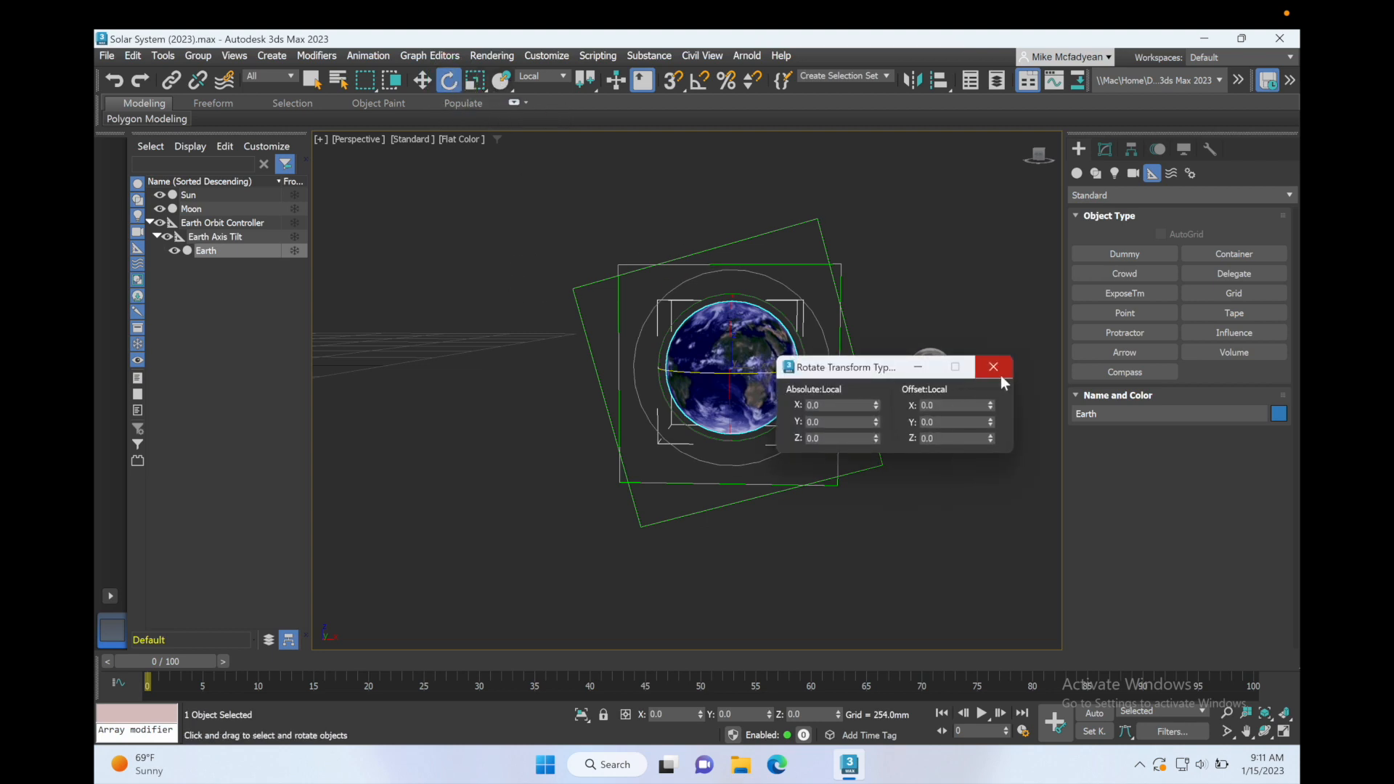
pyautogui.click(999, 370)
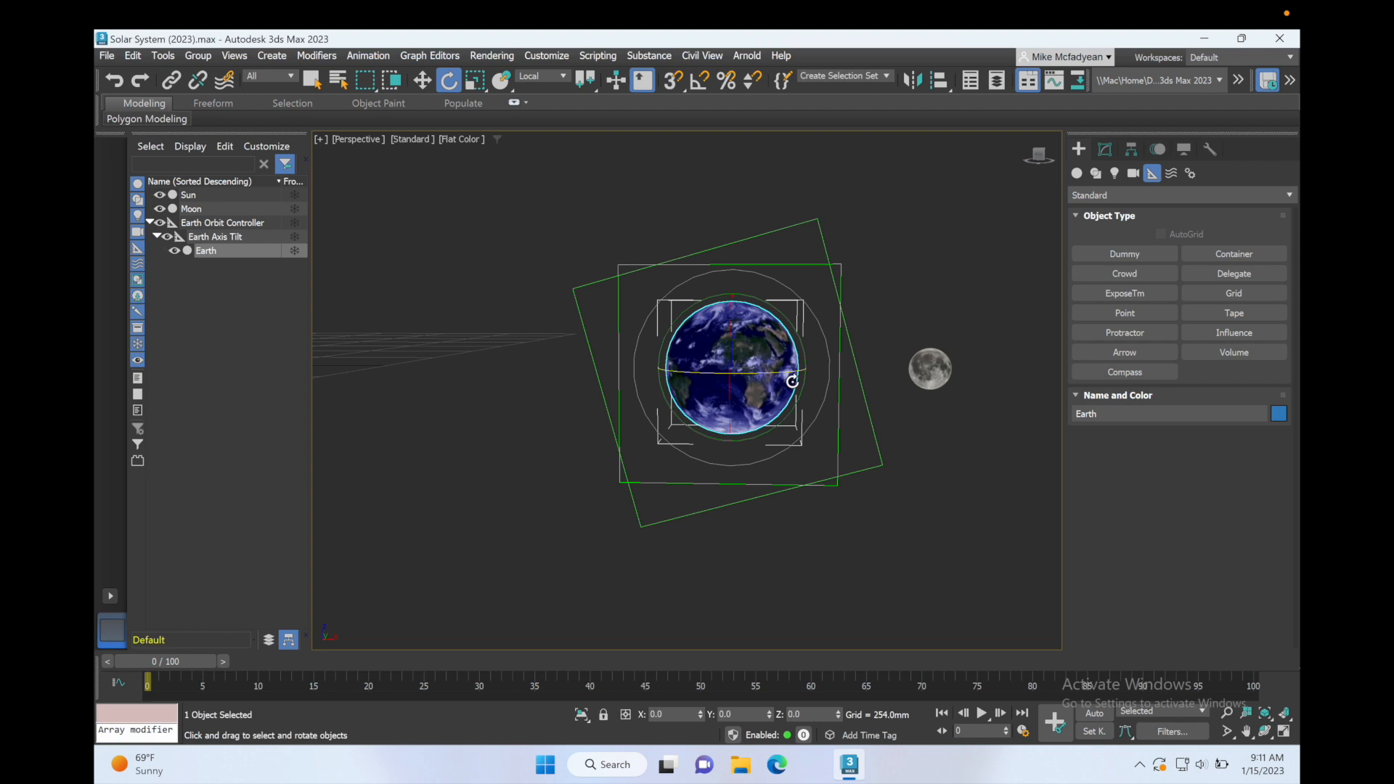
# Undo Earth's parenting and the Earth Axis Tilt dummy's rotation, and clear the selection
pyautogui.hotkey('ctrl', 'z')
pyautogui.hotkey('ctrl', 'z')
pyautogui.hotkey('ctrl', 'z')
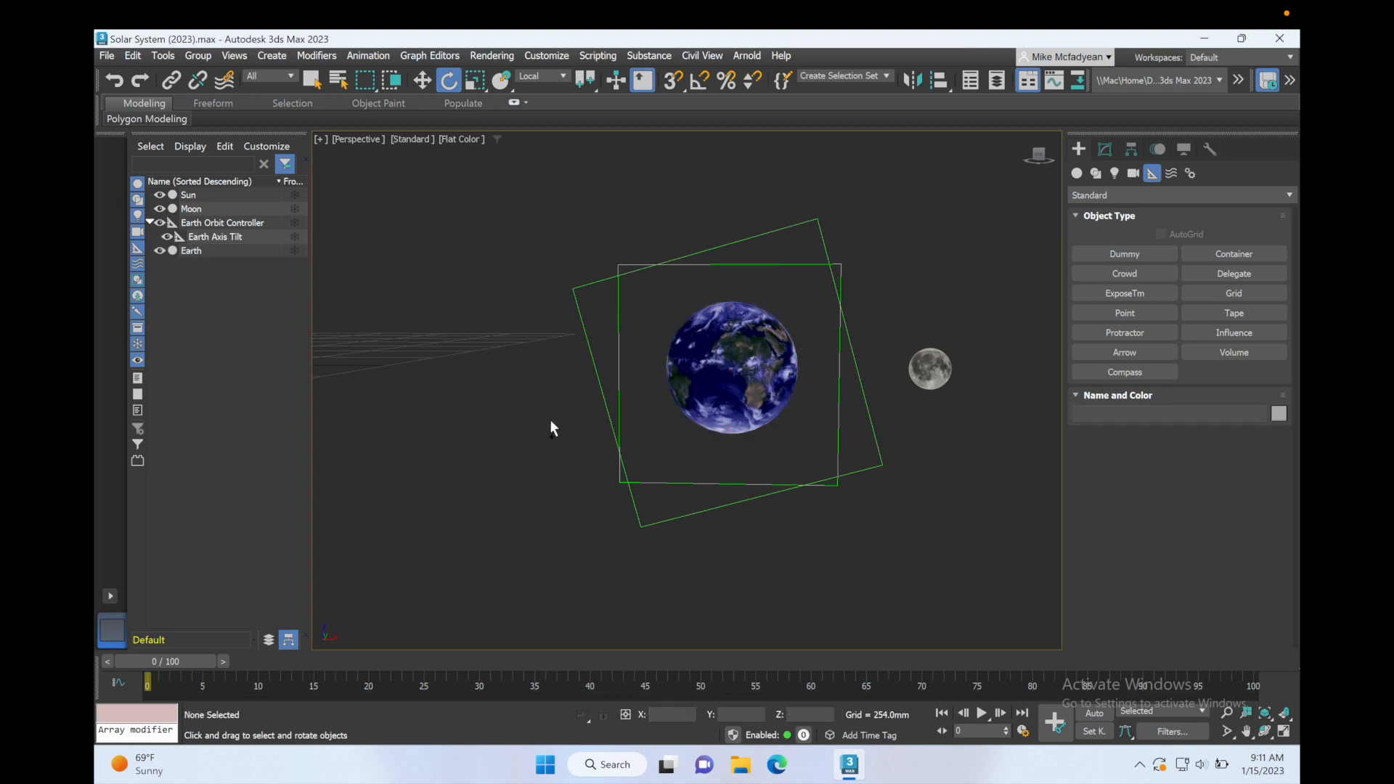
pyautogui.hotkey('ctrl', 'z')
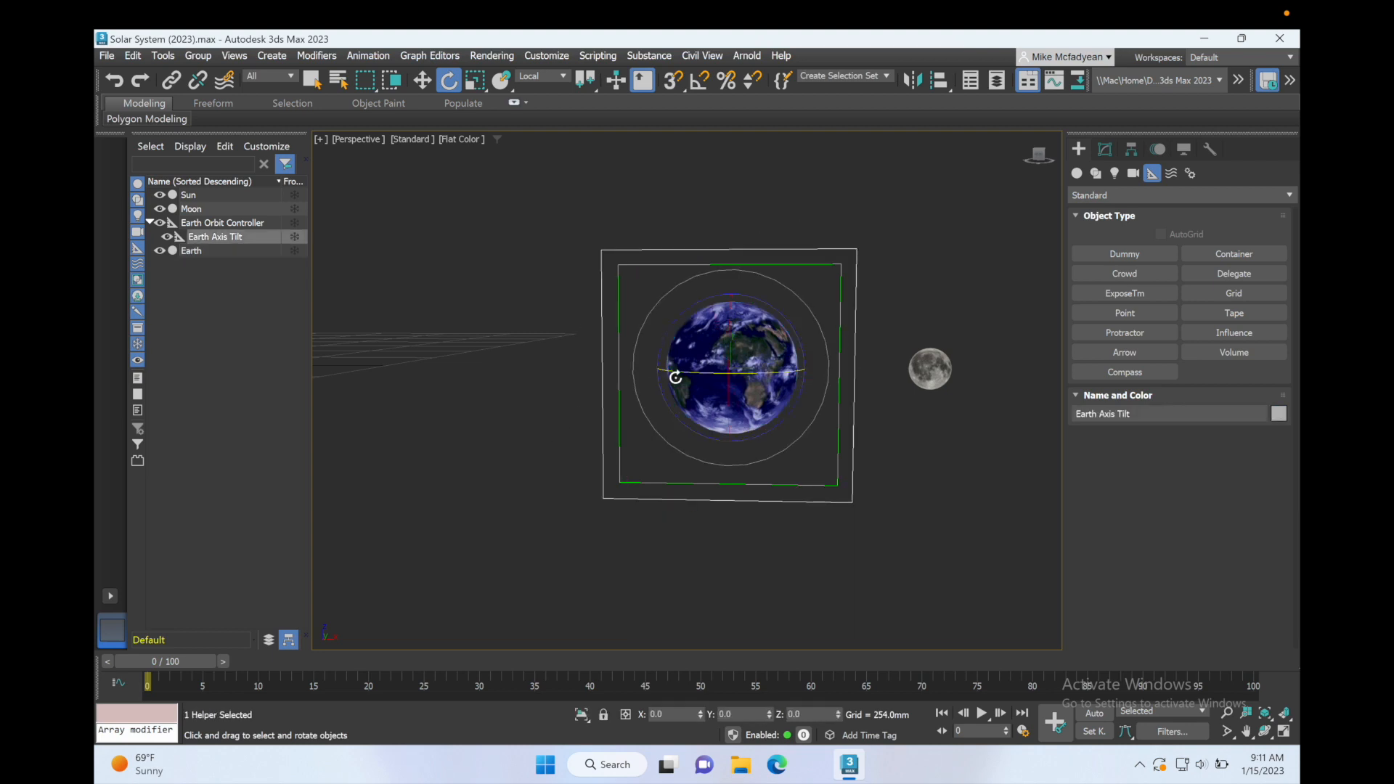
pyautogui.click(238, 309)
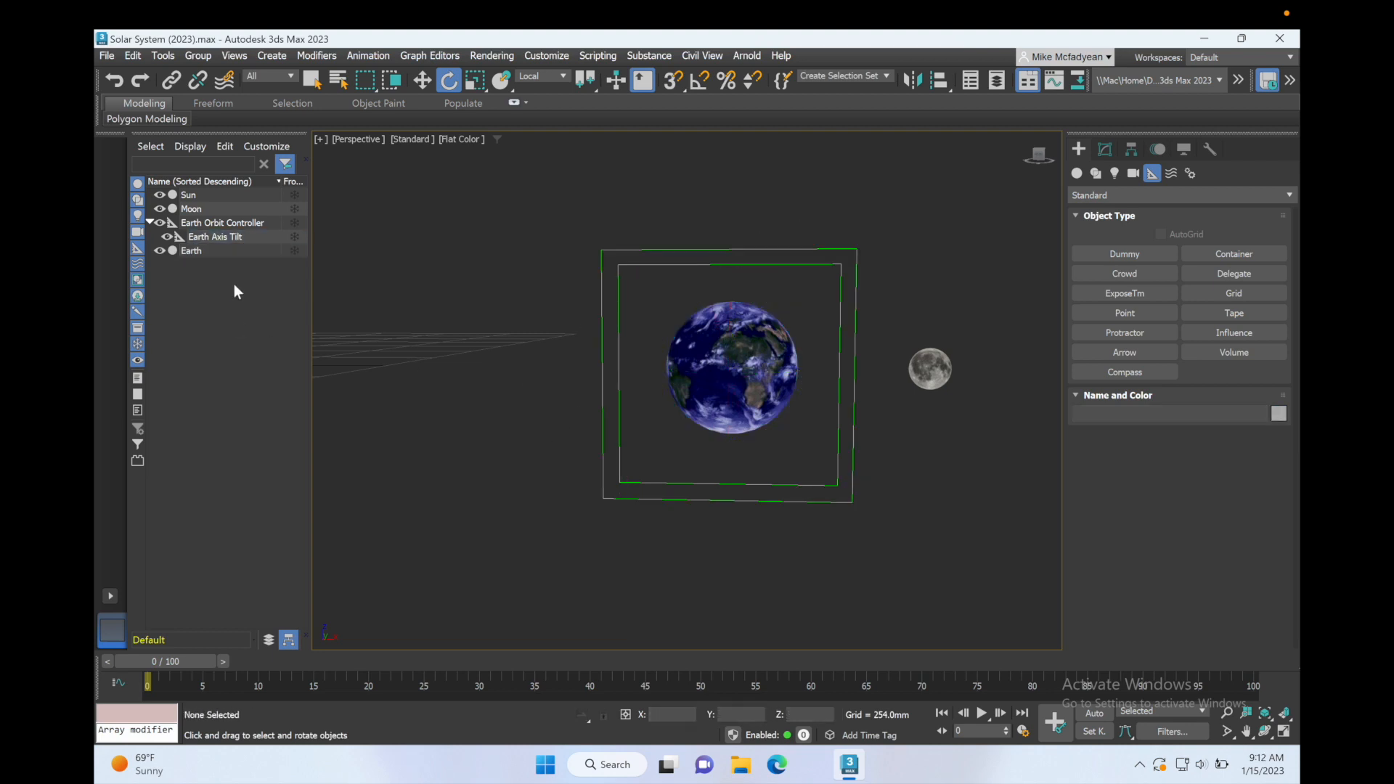
# Parent Earth to the Earth Axis Tilt dummy in the scene hierarchy
pyautogui.moveTo(202, 250); pyautogui.dragTo(220, 238)
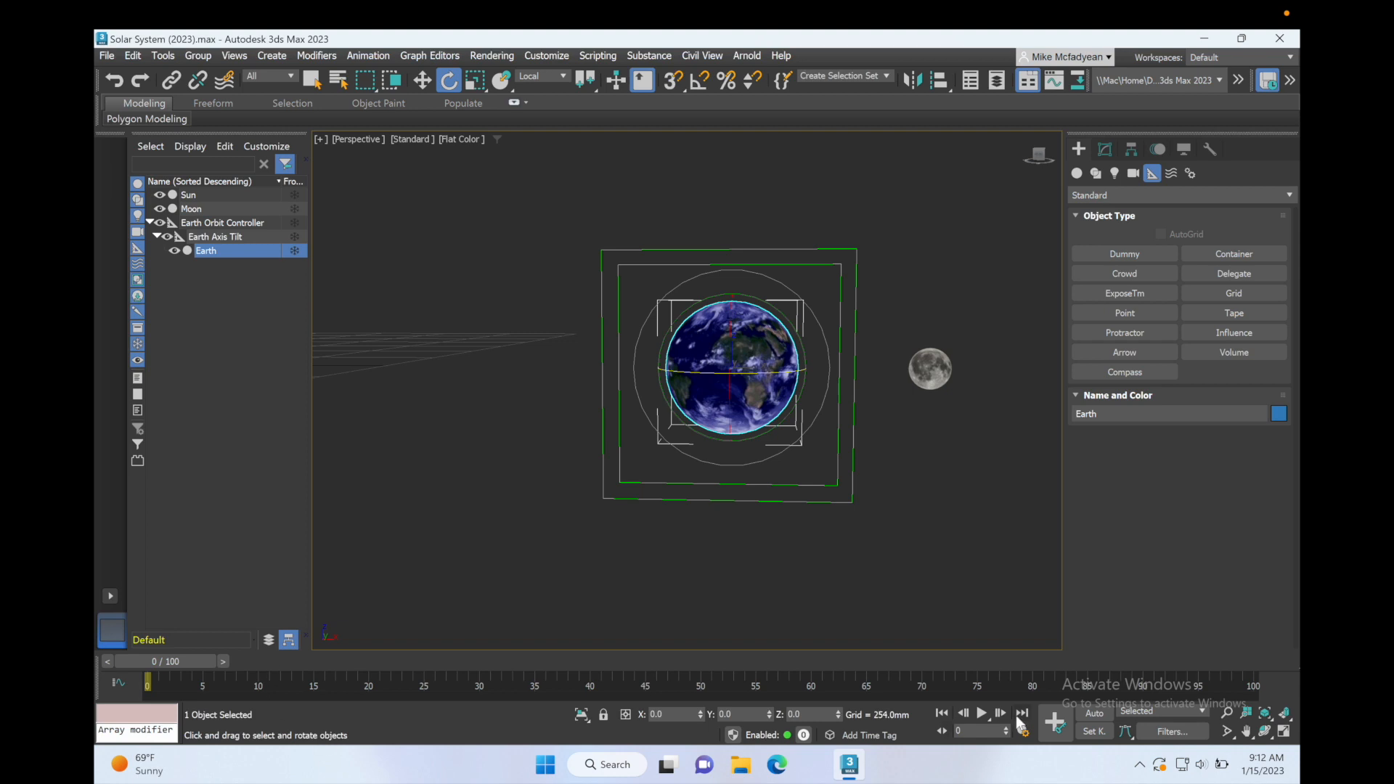
# With Auto Key on at frame 100, spin Earth repeatedly about its local Z axis to keyframe its daily rotation
pyautogui.click(1095, 712)
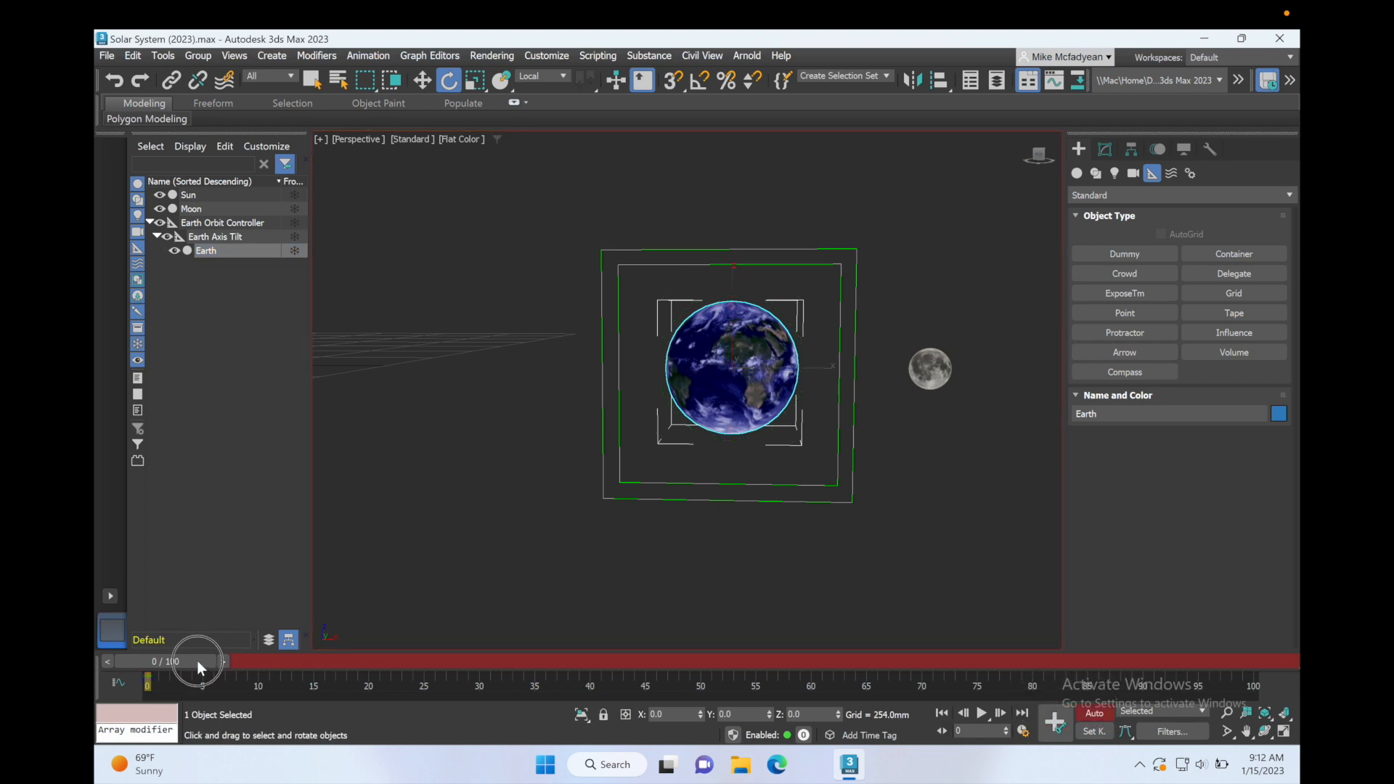
pyautogui.moveTo(197, 660); pyautogui.dragTo(1296, 682)
pyautogui.press('e')
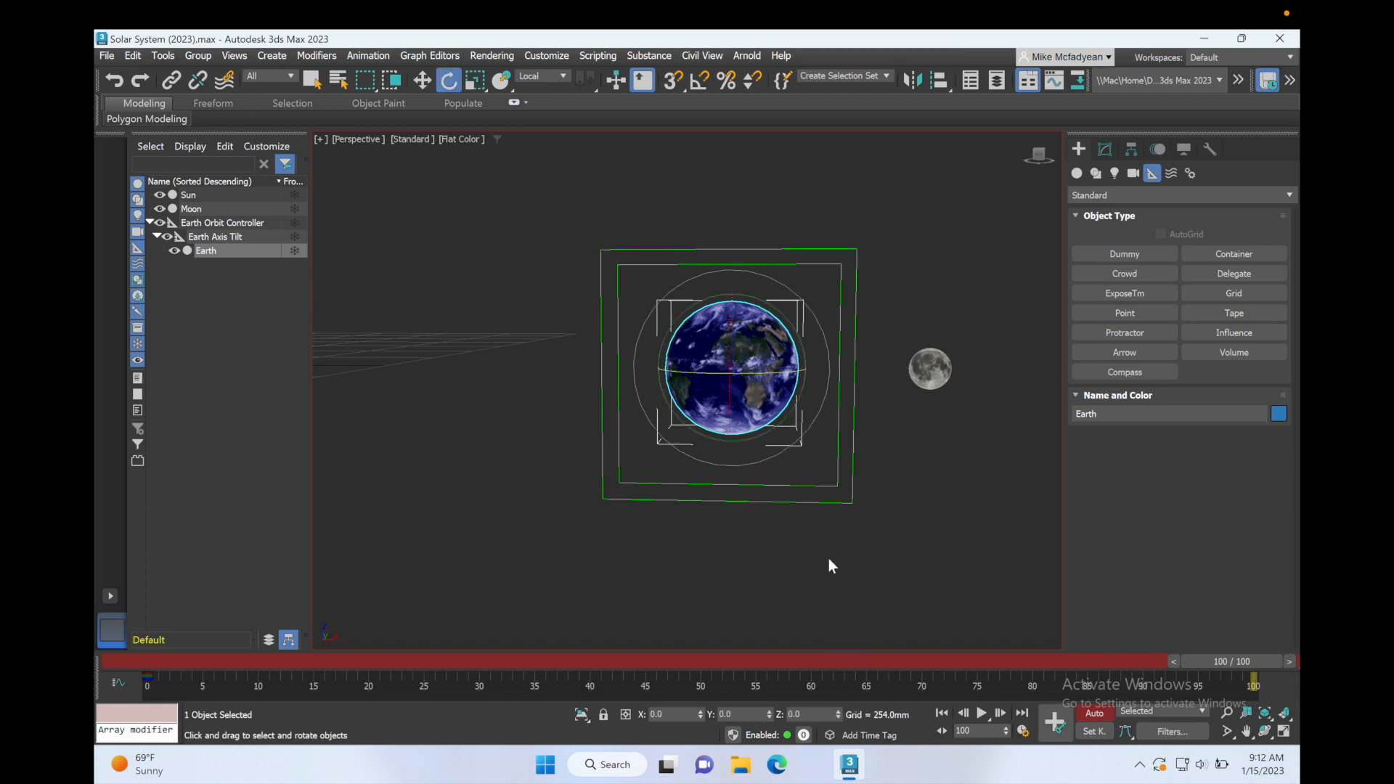
pyautogui.scroll(-3, 829, 558)
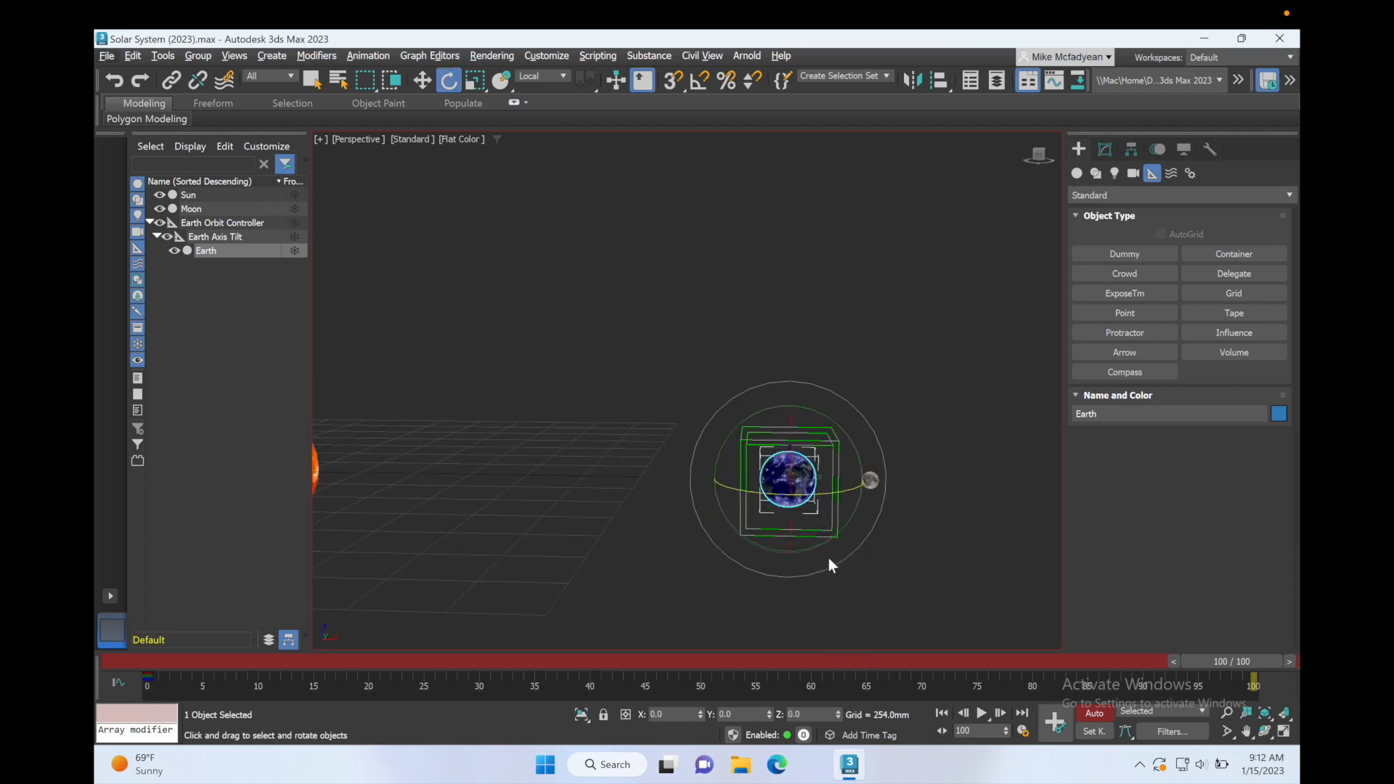
pyautogui.keyDown('alt'); pyautogui.moveTo(835, 576); pyautogui.dragTo(844, 589, button='middle'); pyautogui.keyUp('alt')
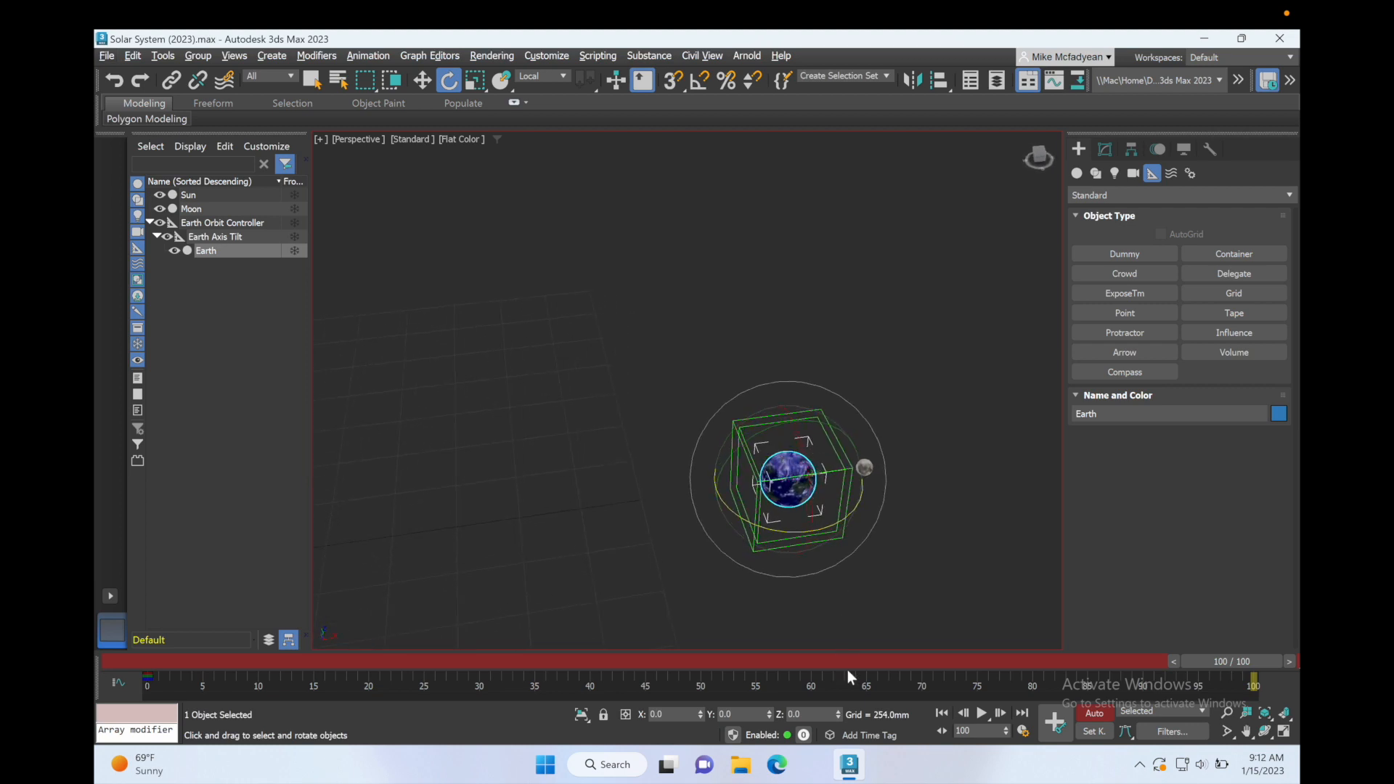
pyautogui.moveTo(839, 716); pyautogui.dragTo(886, 196)
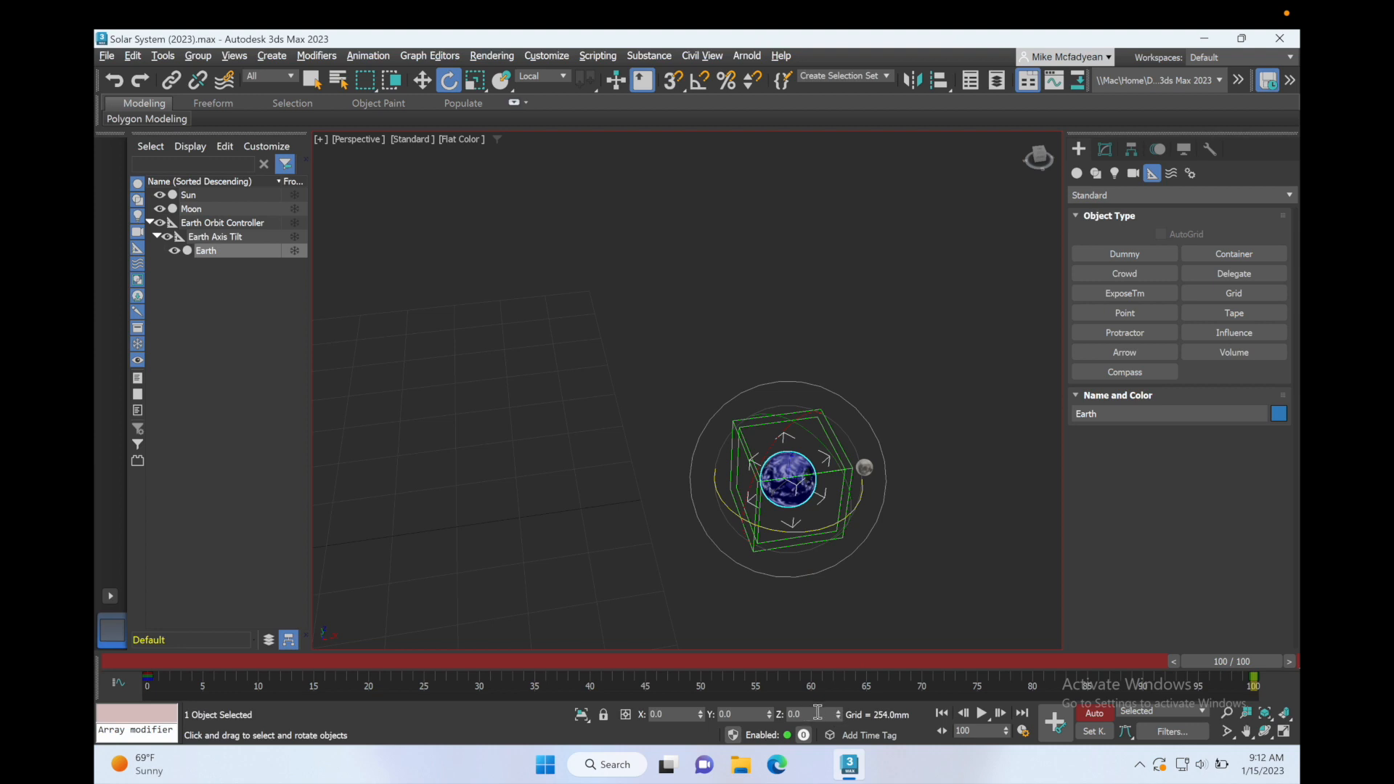
pyautogui.moveTo(837, 715); pyautogui.dragTo(876, 328)
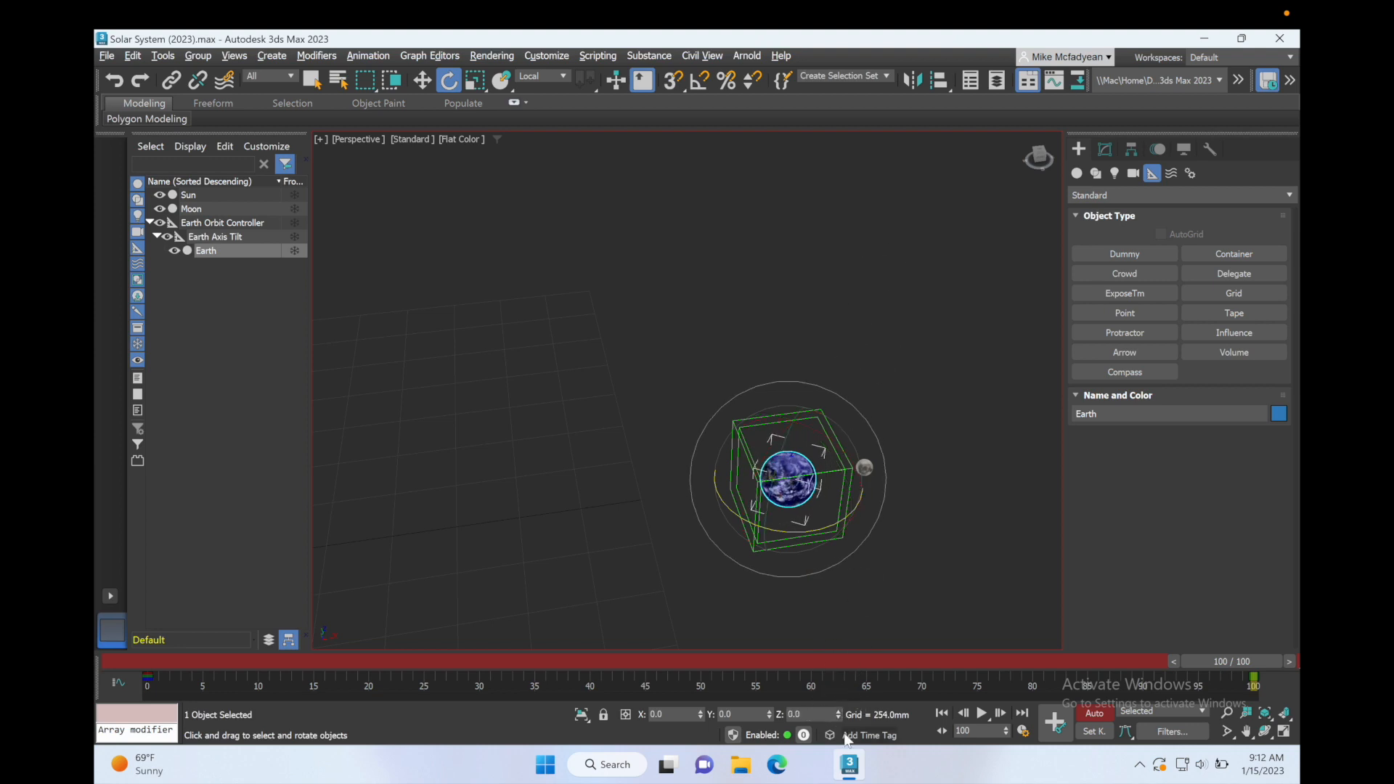
pyautogui.moveTo(840, 716); pyautogui.dragTo(886, 634)
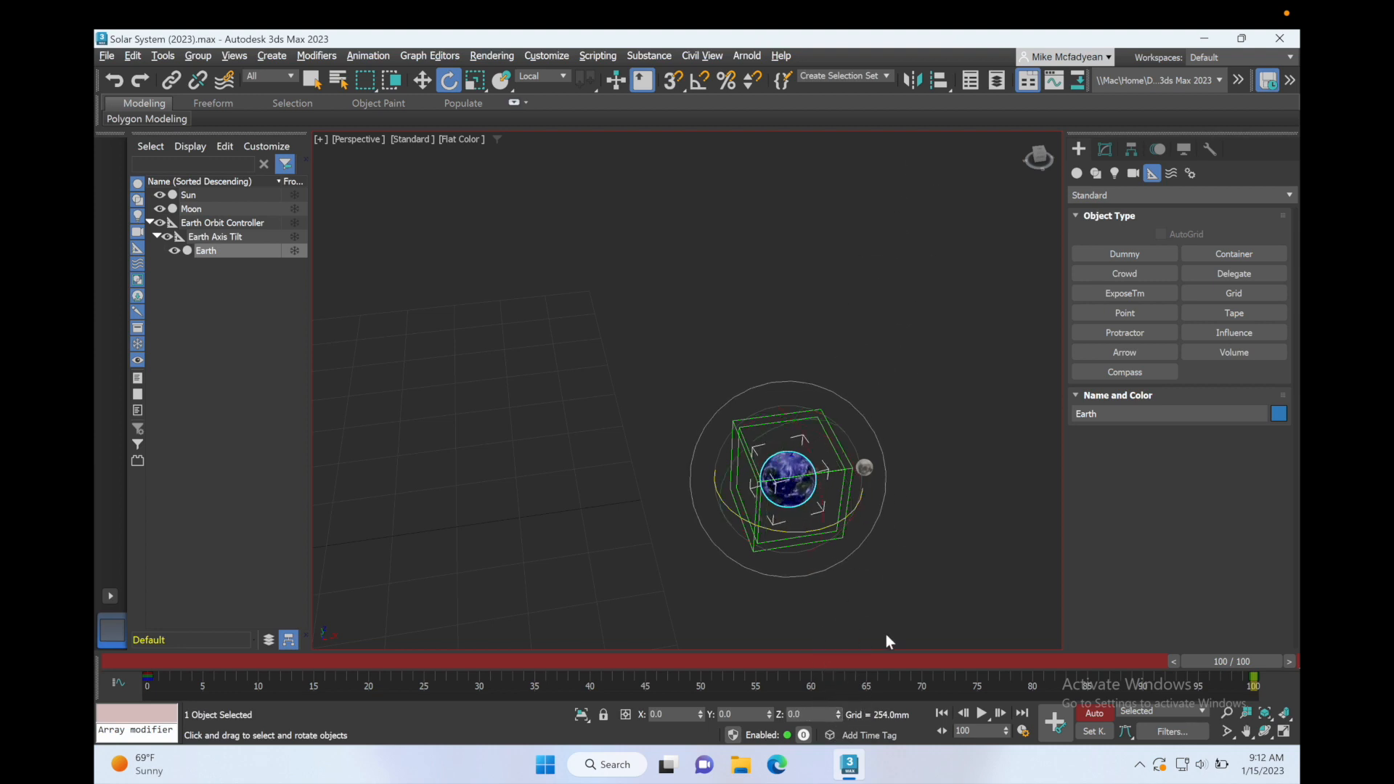
pyautogui.moveTo(838, 716); pyautogui.dragTo(874, 564)
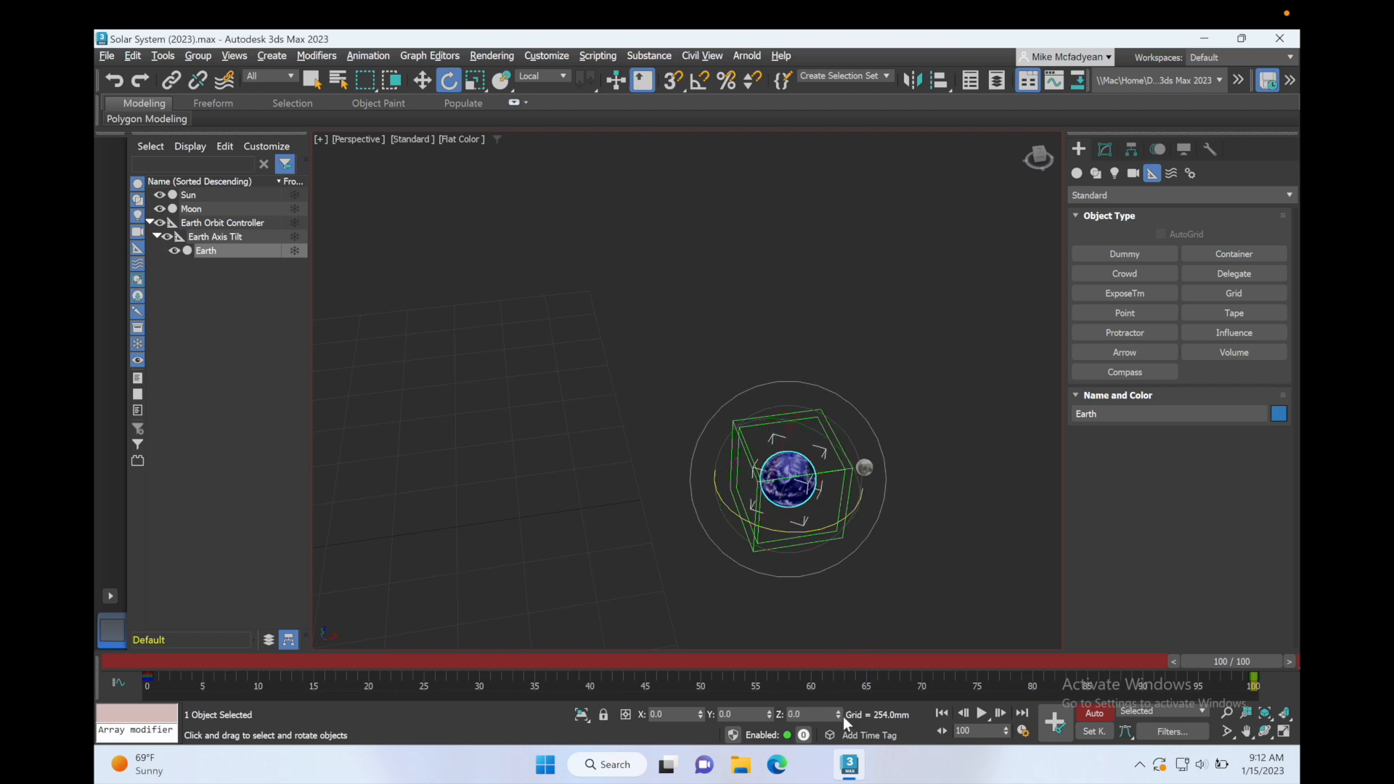
pyautogui.moveTo(840, 715); pyautogui.dragTo(929, 216)
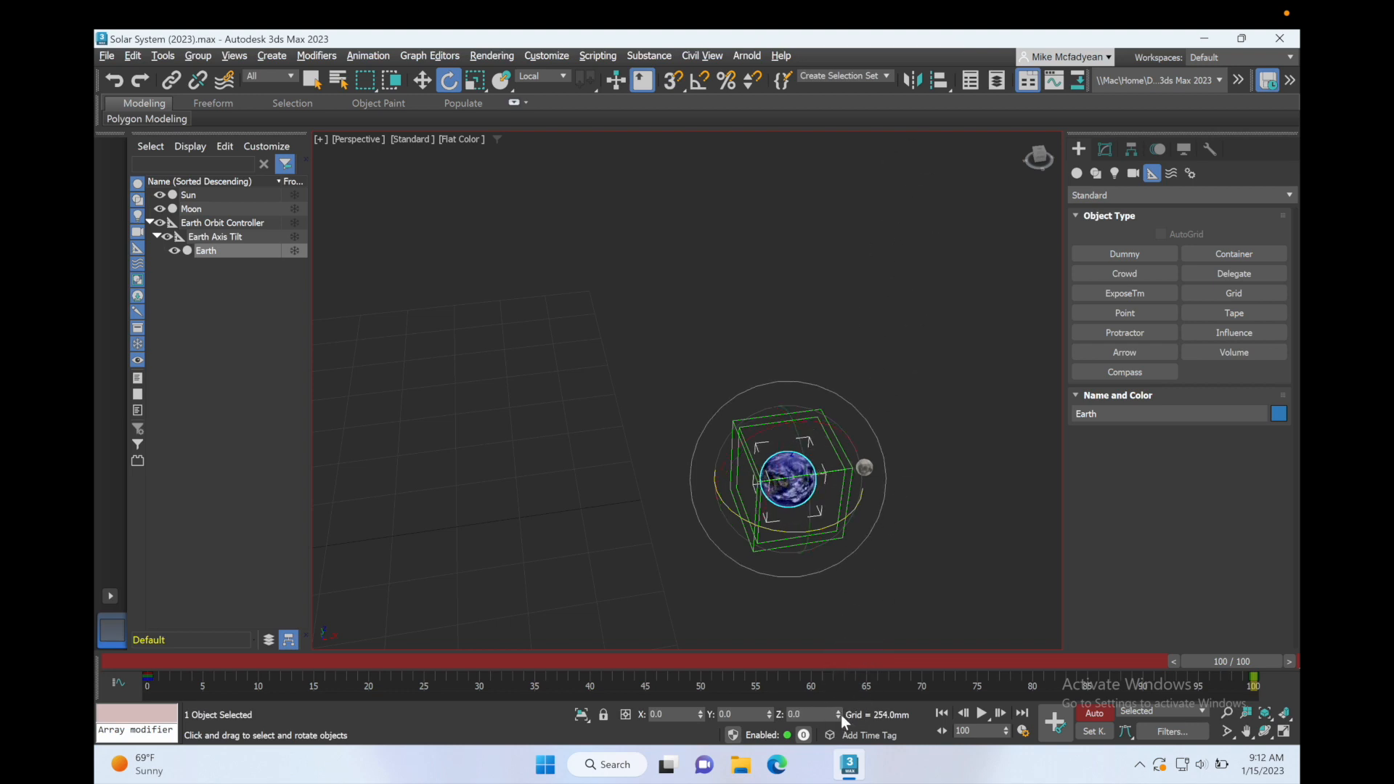
pyautogui.moveTo(838, 716); pyautogui.dragTo(979, 111)
# Turn off Auto Key and scrub the timeline in the maximized Perspective view to preview Earth's spin, ending at frame 99
pyautogui.press('f')
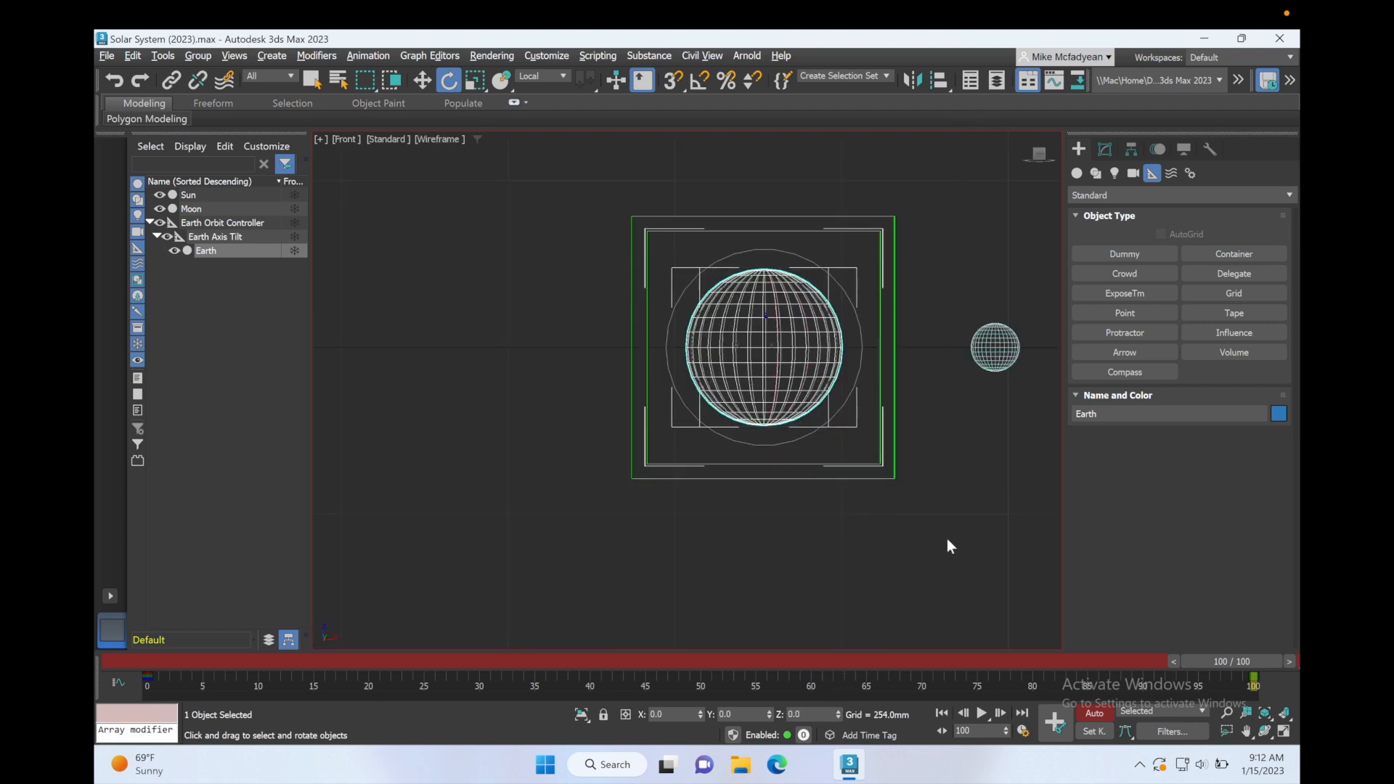
pyautogui.hotkey('alt', 'w')
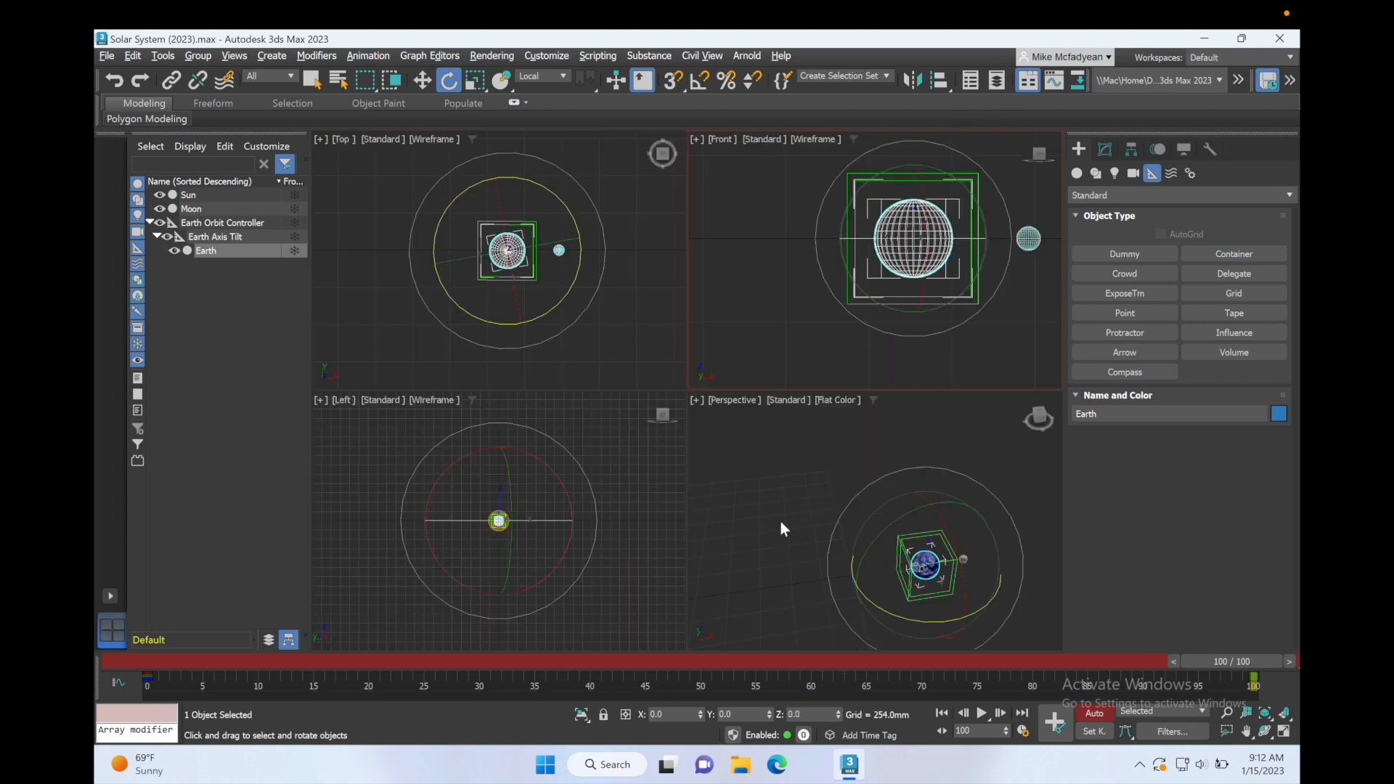
pyautogui.rightClick(781, 522)
pyautogui.hotkey('alt', 'w')
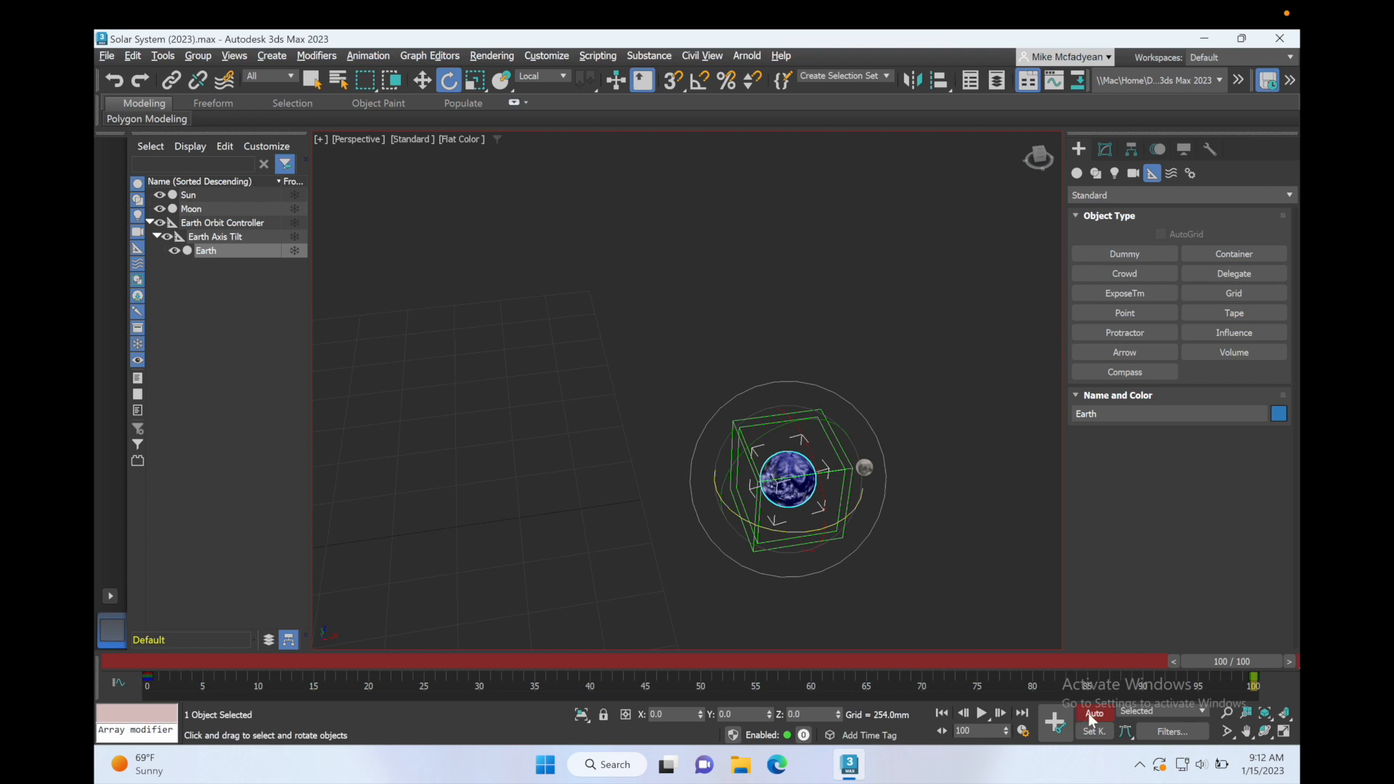
pyautogui.click(1092, 712)
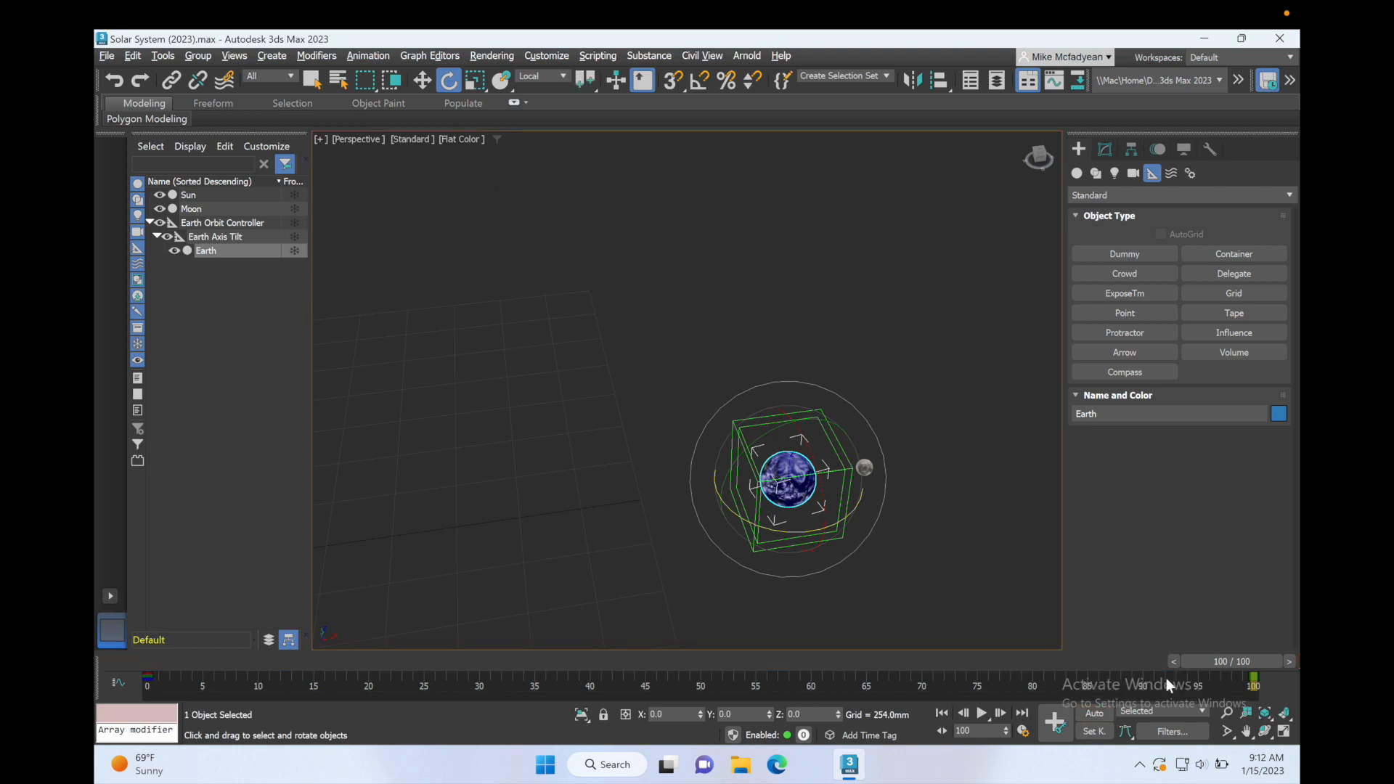
pyautogui.moveTo(1217, 669)
pyautogui.mouseDown()
pyautogui.moveTo(1004, 662)
pyautogui.moveTo(1211, 662)
pyautogui.mouseUp()
pyautogui.press('e')
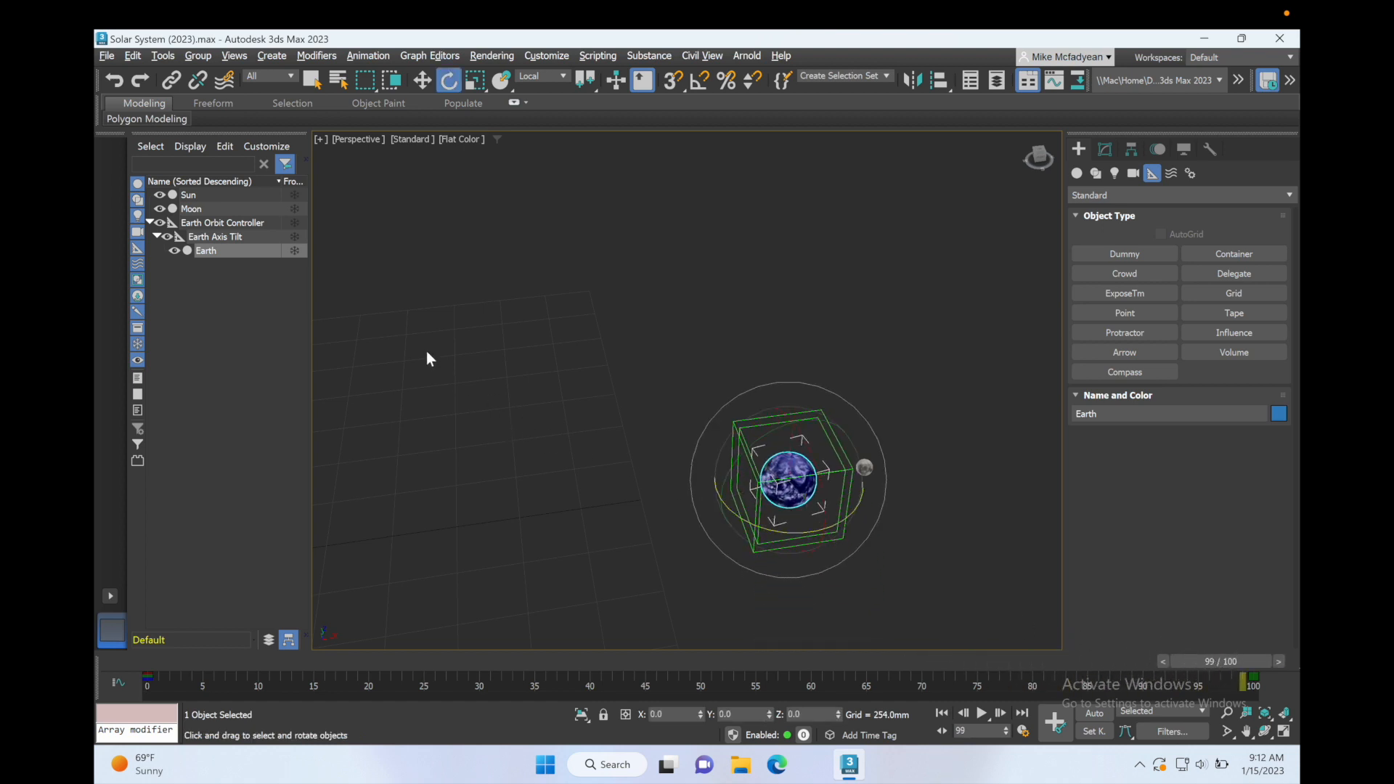
# Tilt the Earth Axis Tilt dummy counterclockwise in the Front view of the four-viewport layout
pyautogui.click(233, 239)
pyautogui.hotkey('alt', 'w')
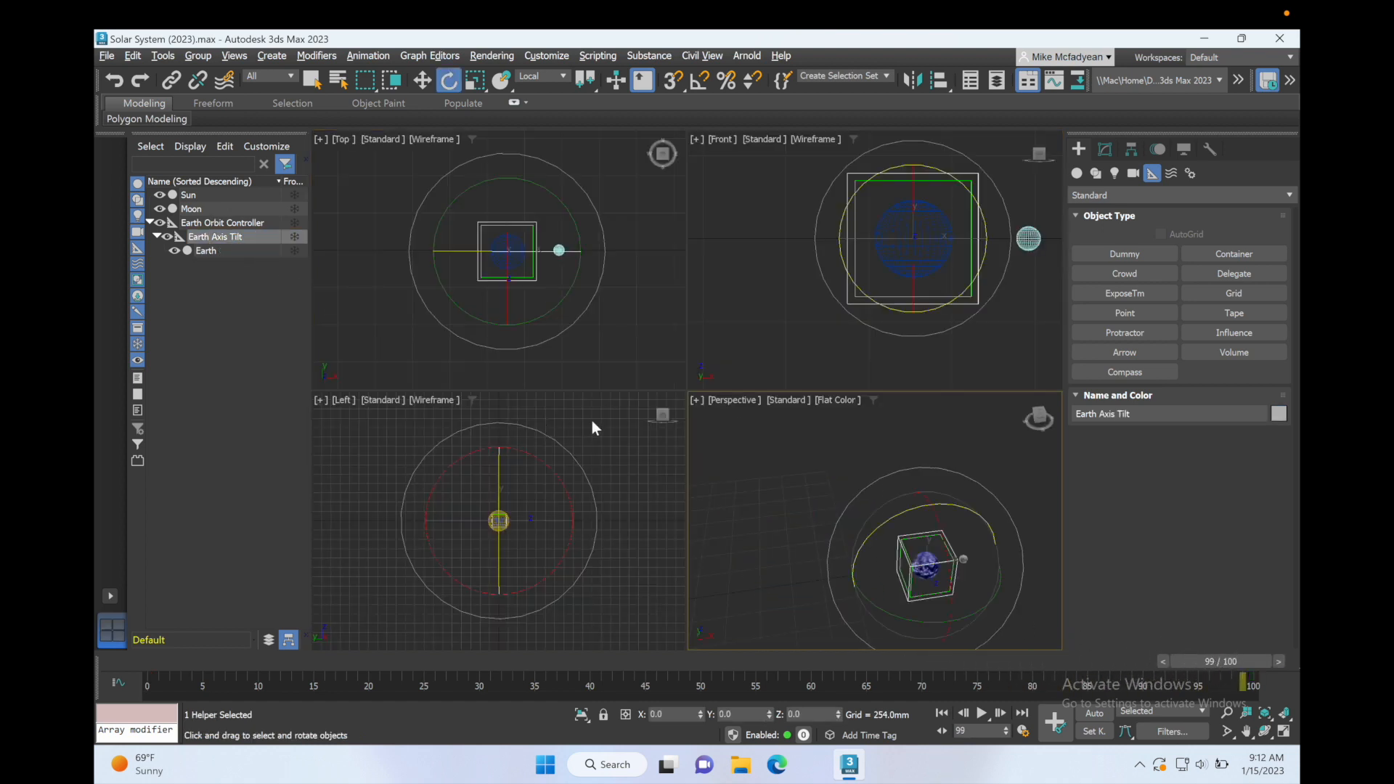
pyautogui.rightClick(837, 341)
pyautogui.moveTo(870, 328); pyautogui.dragTo(886, 334)
pyautogui.moveTo(887, 333); pyautogui.dragTo(887, 334)
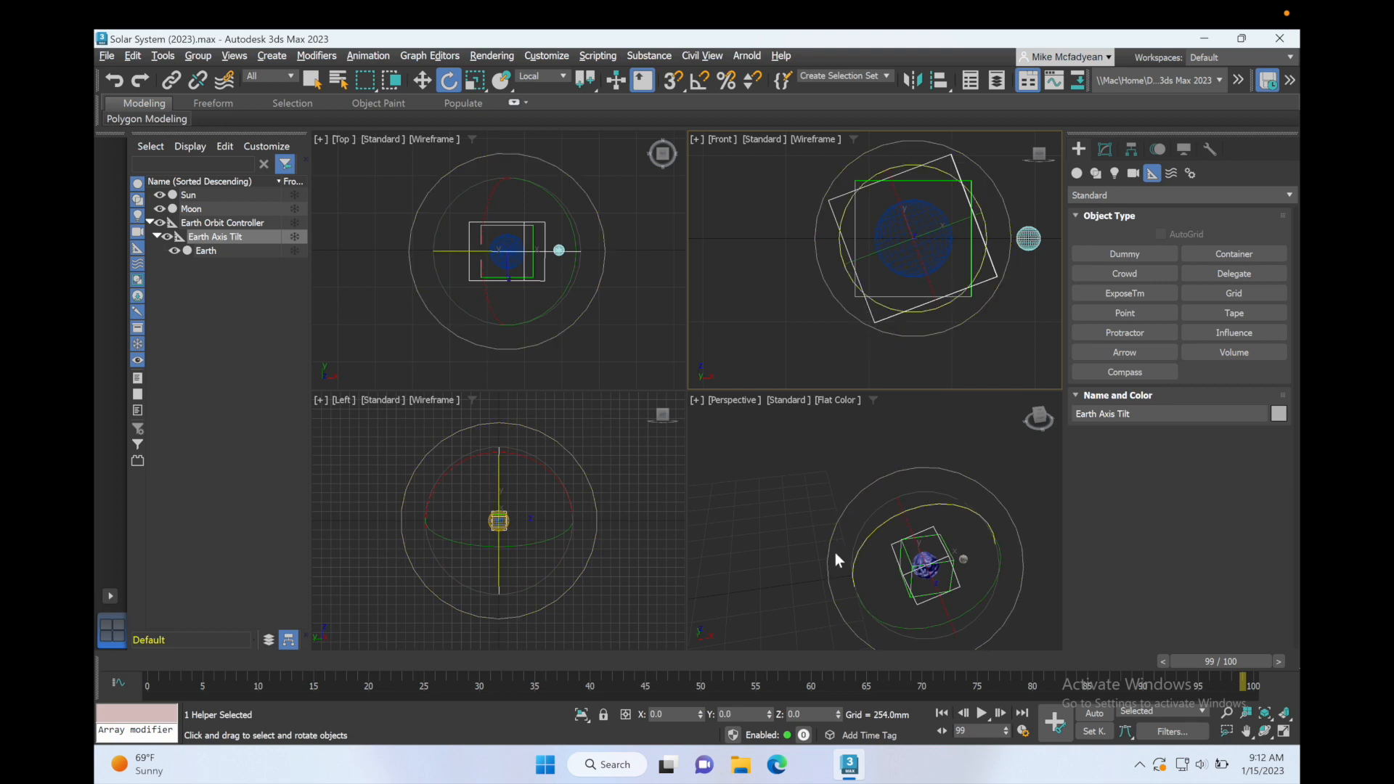
# Play the animation in the maximized Perspective view with the Sun and Earth in frame, then return the timeline to frame 0
pyautogui.hotkey('alt', 'w')
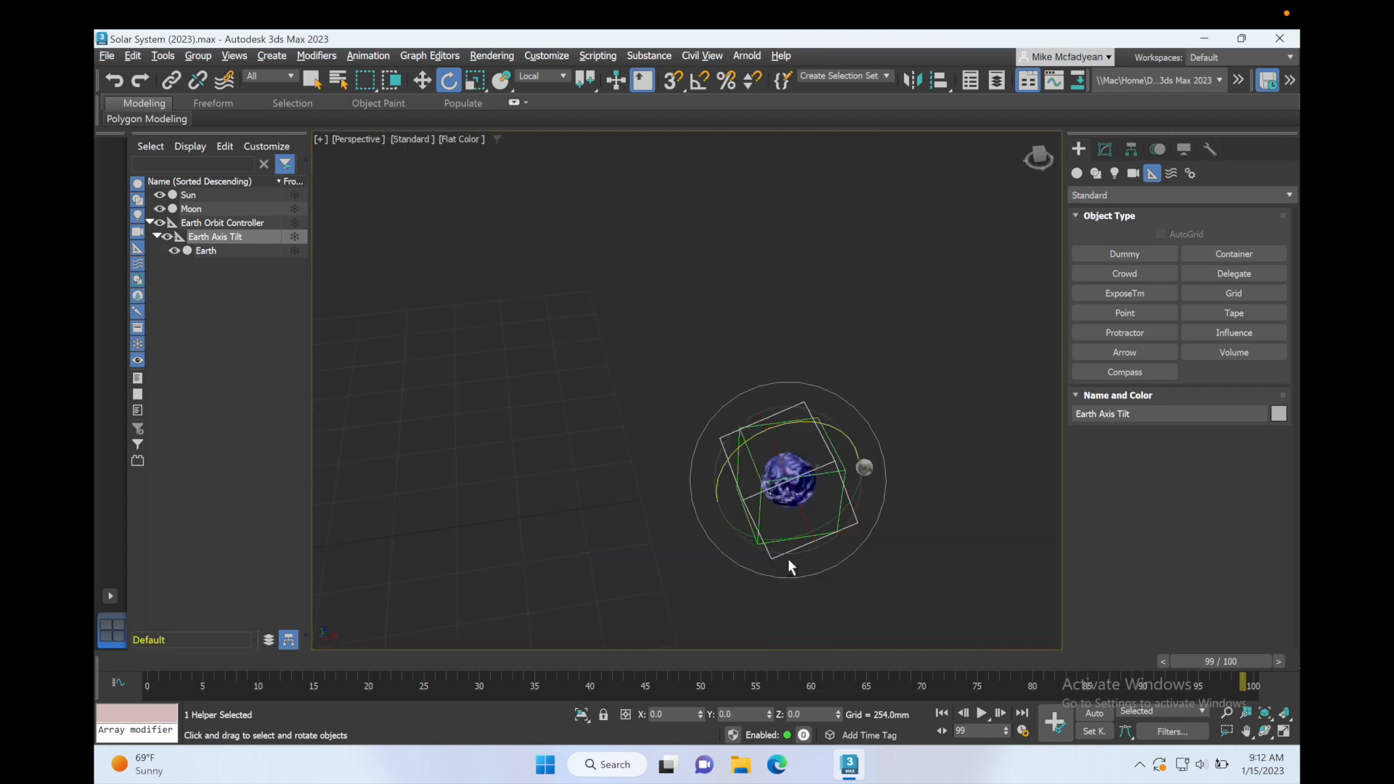
pyautogui.scroll(-5, 582, 560)
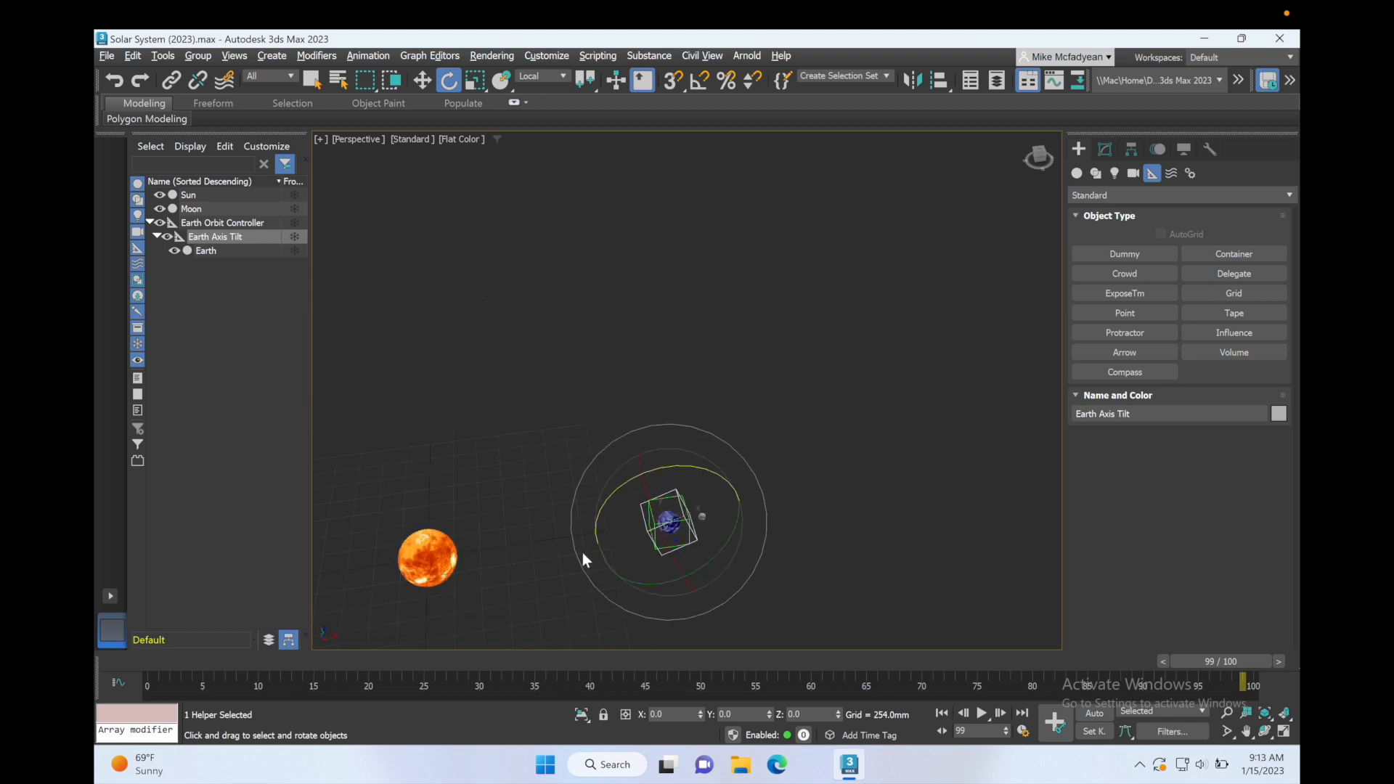
pyautogui.moveTo(583, 560); pyautogui.dragTo(729, 446, button='middle')
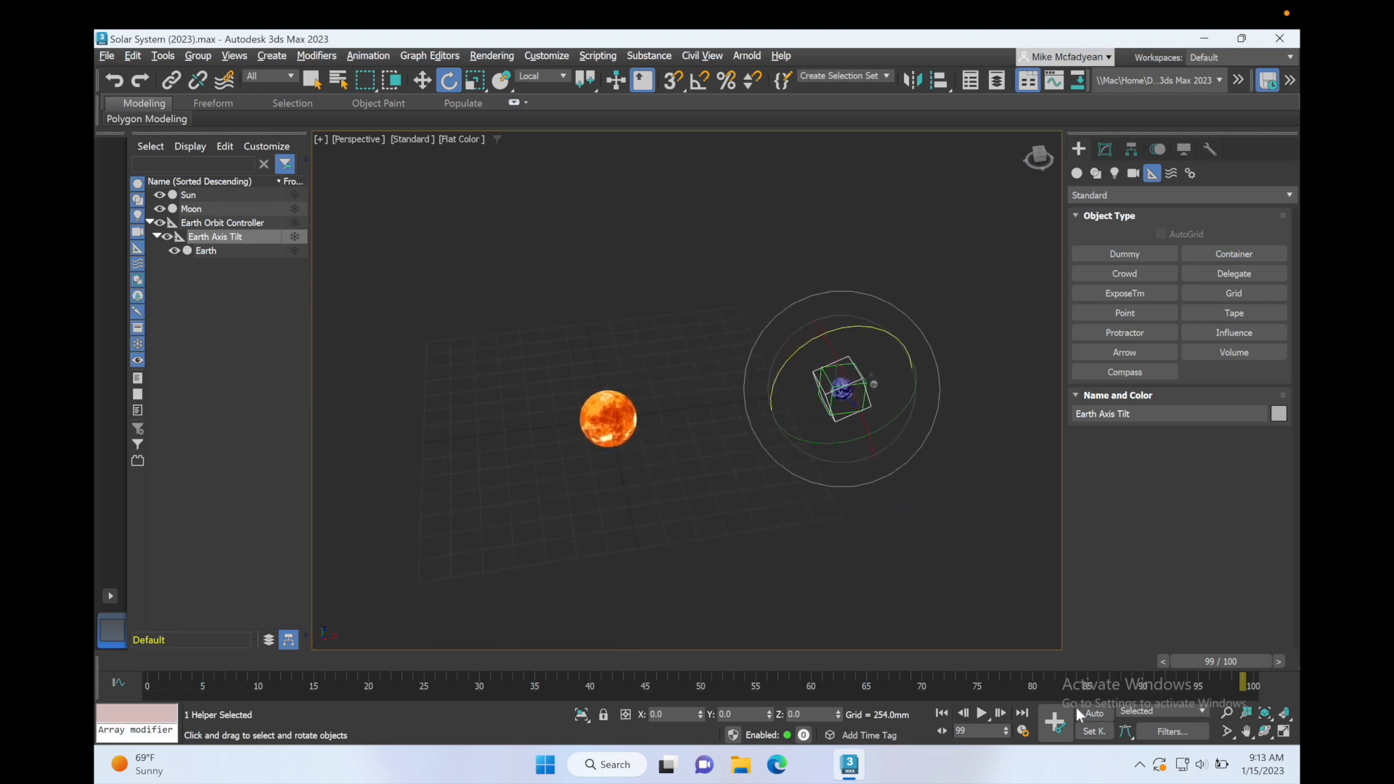
pyautogui.click(980, 713)
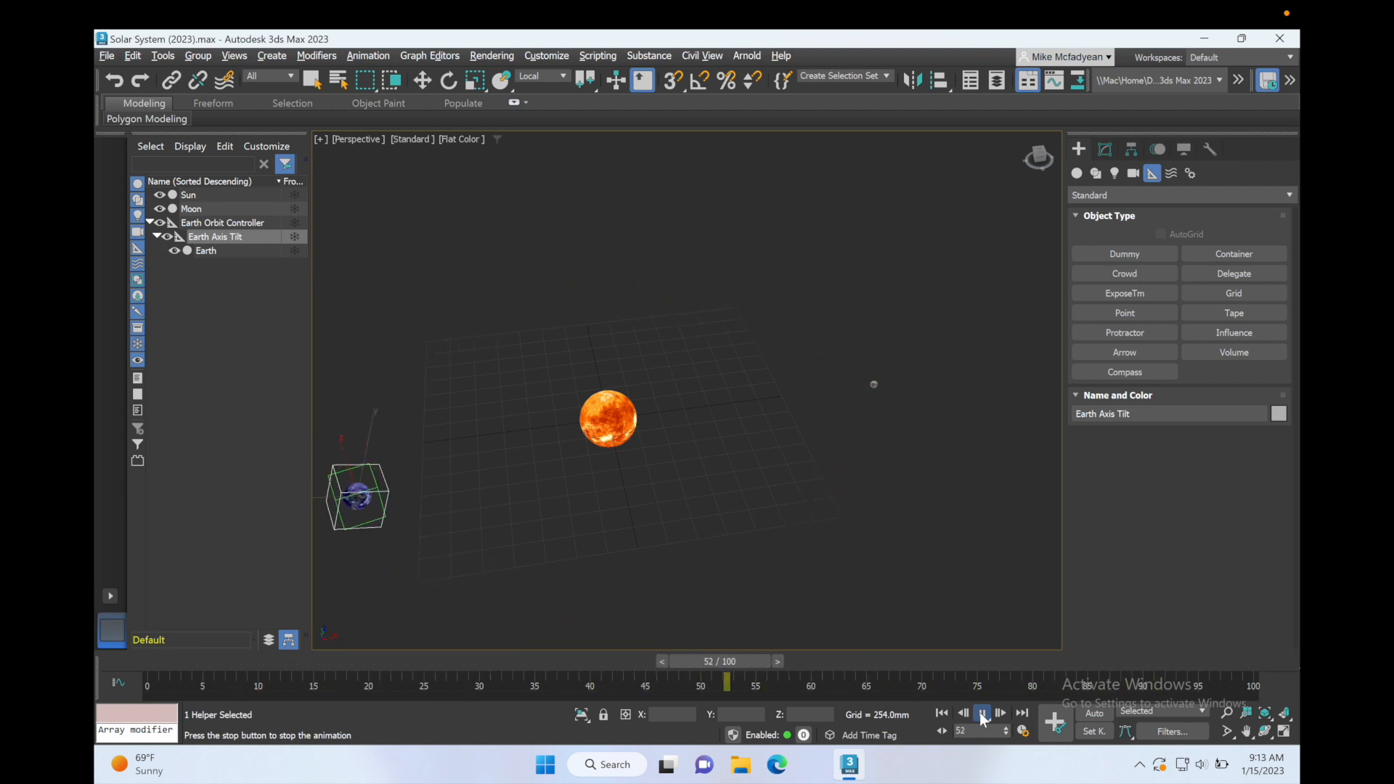
pyautogui.click(980, 713)
pyautogui.press('e')
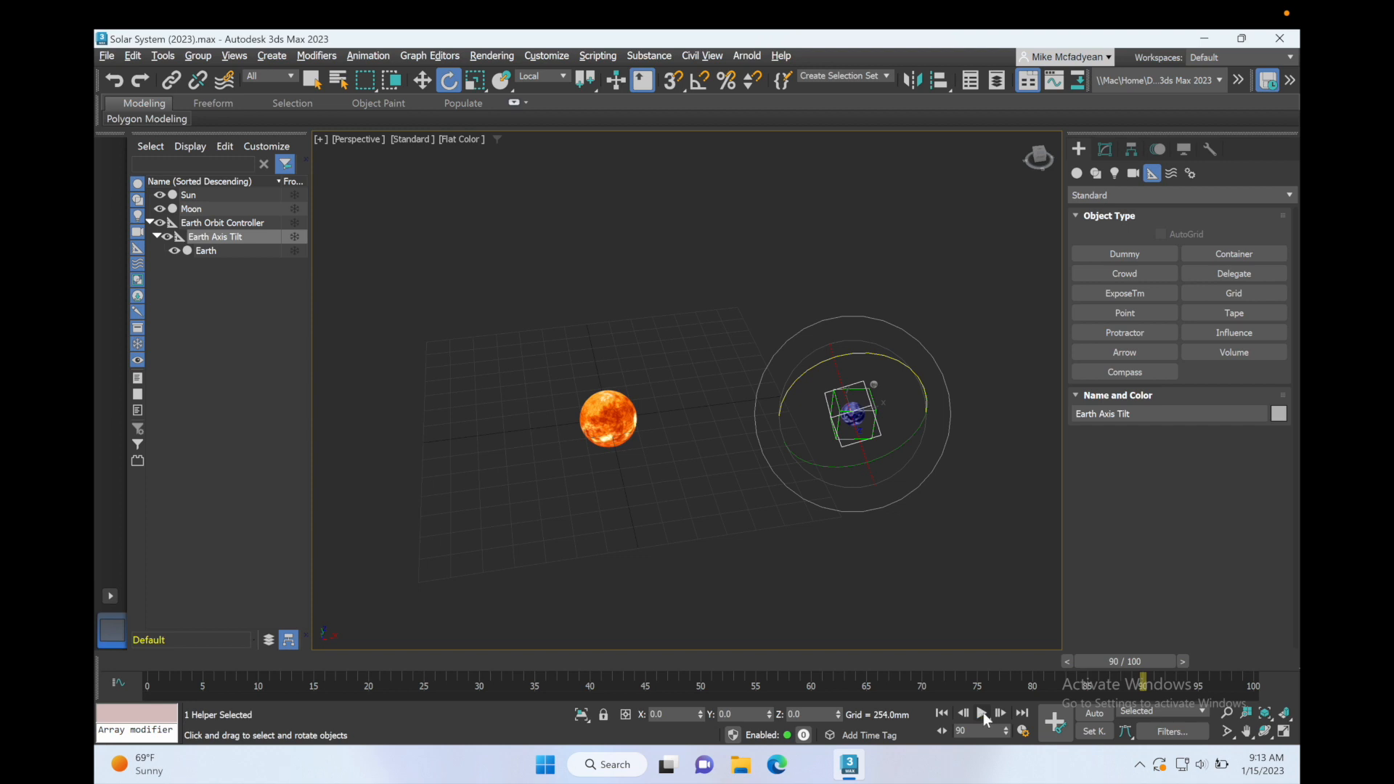
pyautogui.moveTo(1108, 660); pyautogui.dragTo(131, 660)
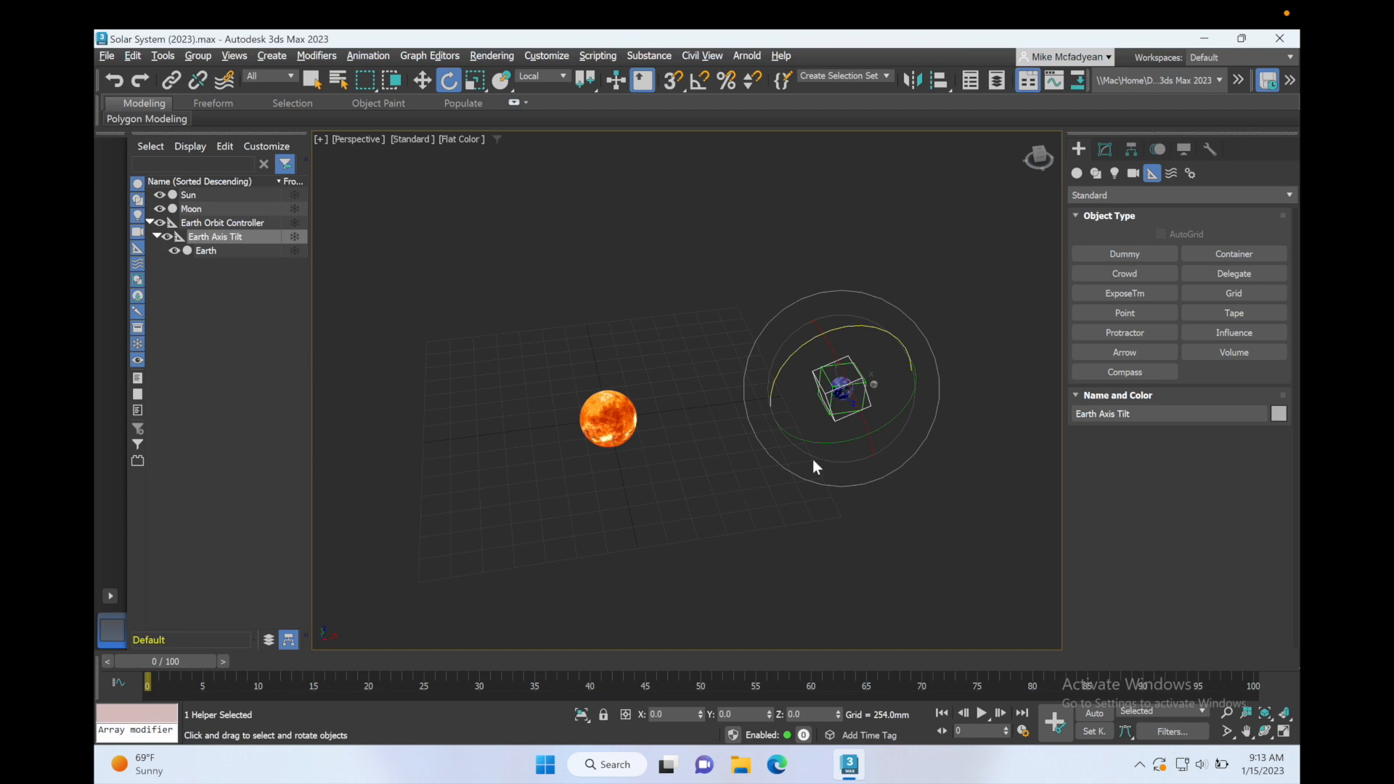
# Parent the Moon to the Earth Orbit Controller and scrub the timeline to preview it, ending at frame 0
pyautogui.click(753, 492)
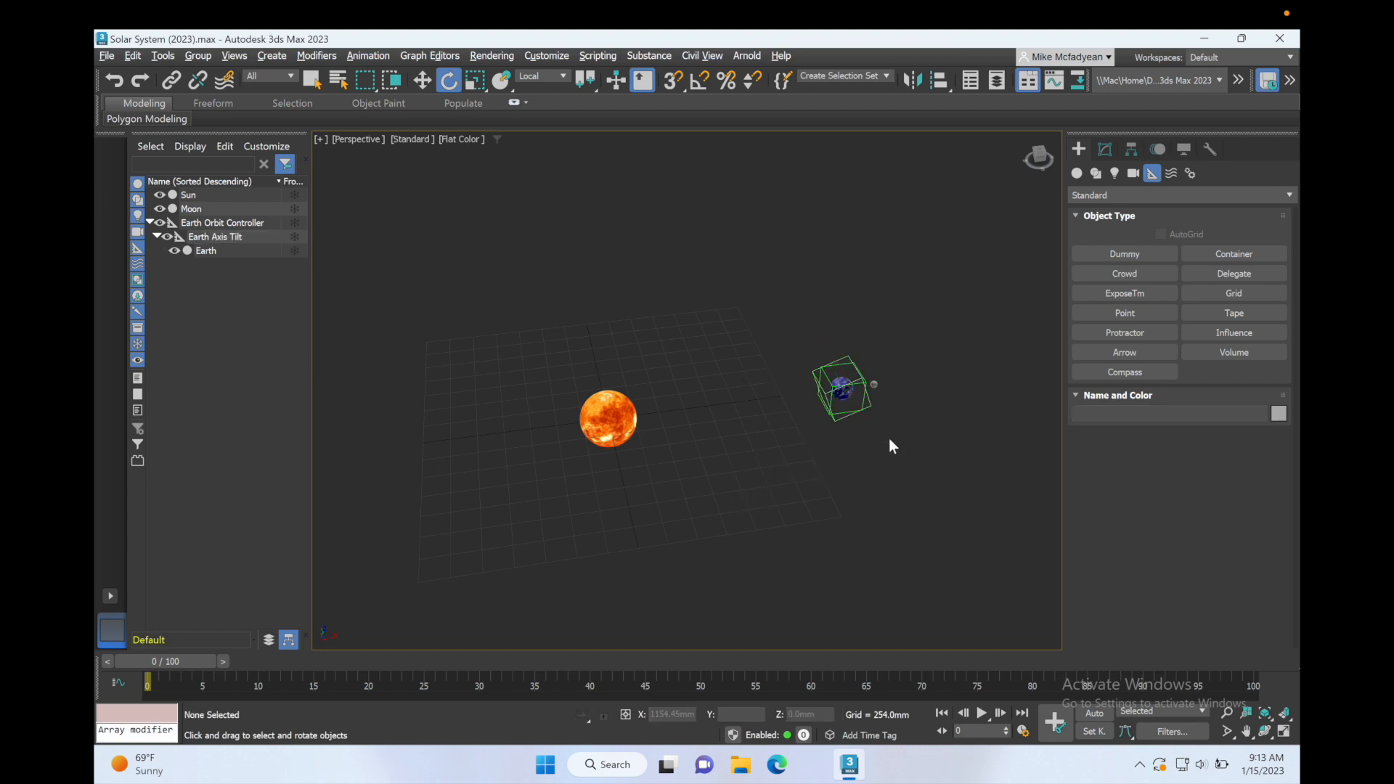
pyautogui.click(208, 210)
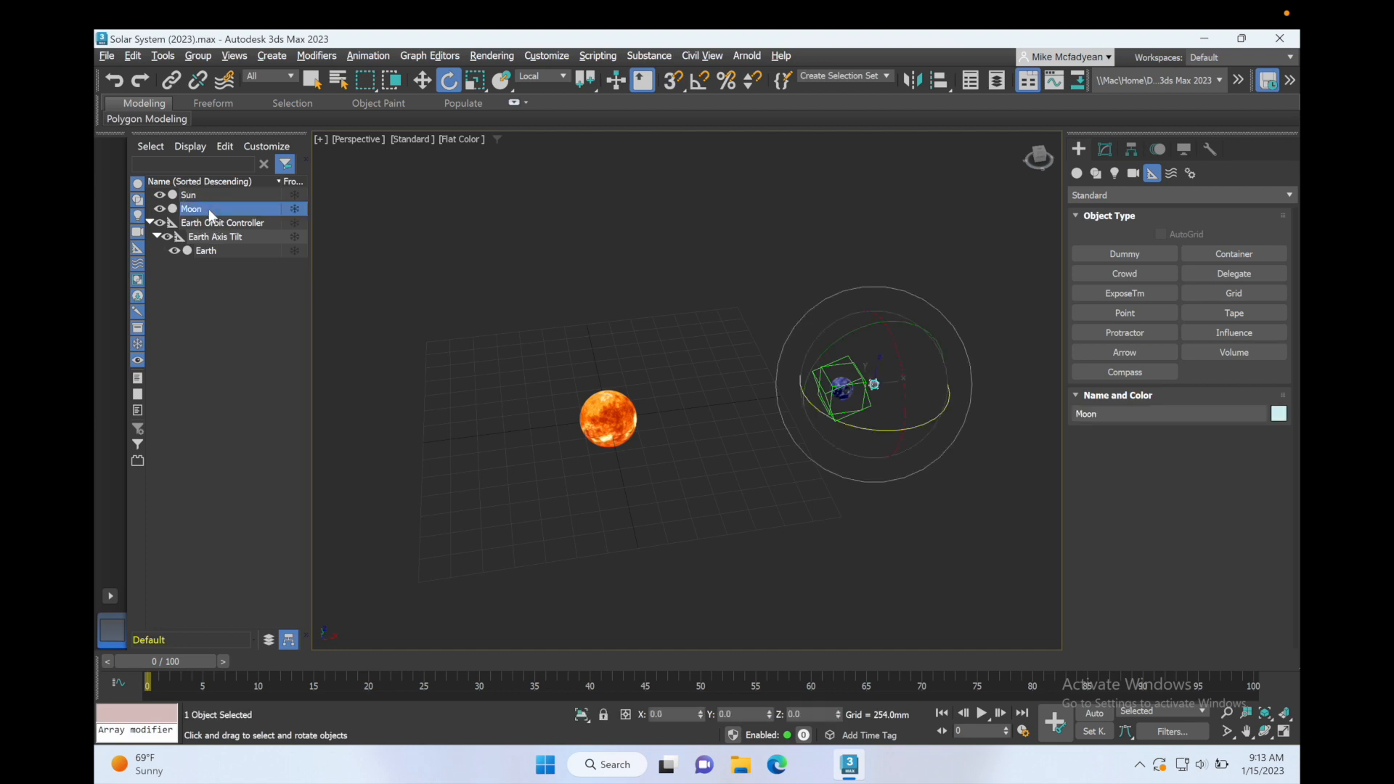
pyautogui.moveTo(215, 207); pyautogui.dragTo(215, 233)
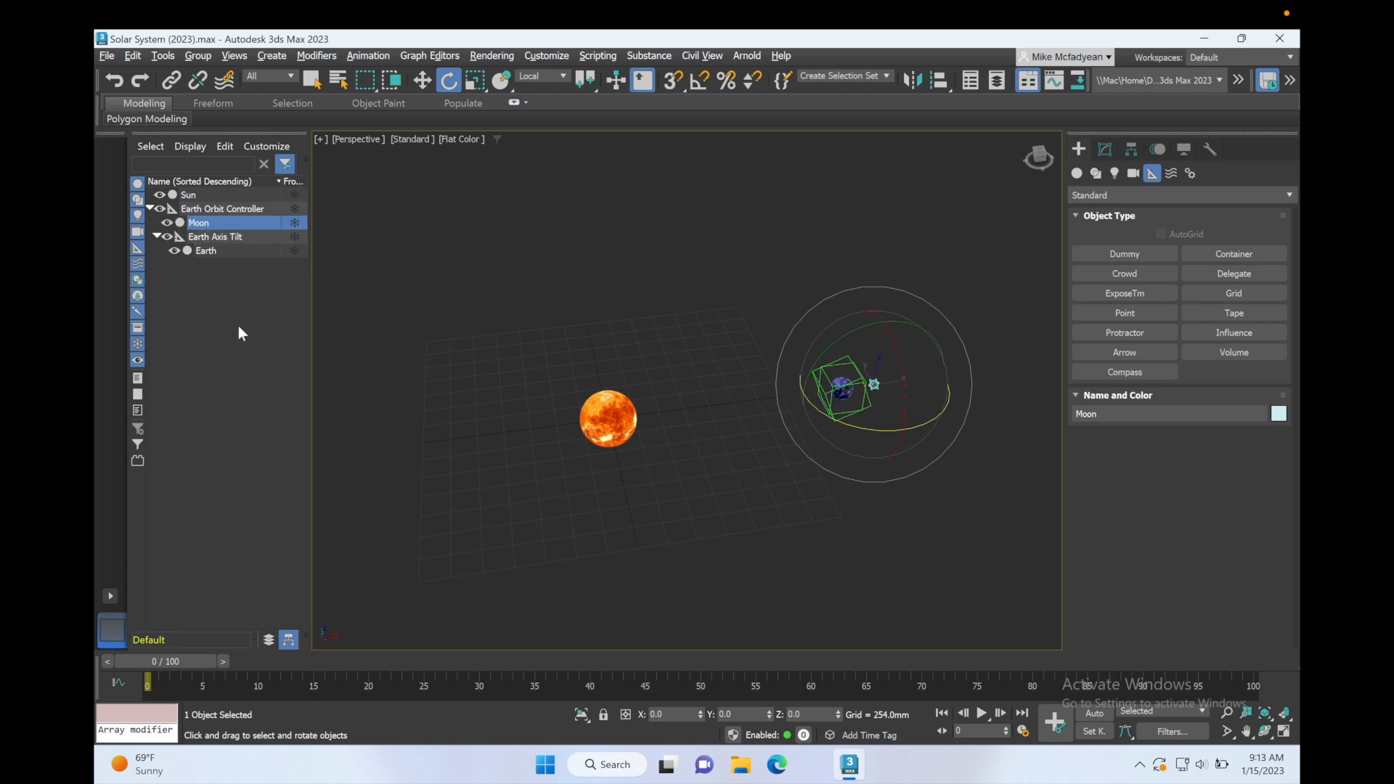
pyautogui.moveTo(195, 661); pyautogui.dragTo(167, 646)
pyautogui.press('e')
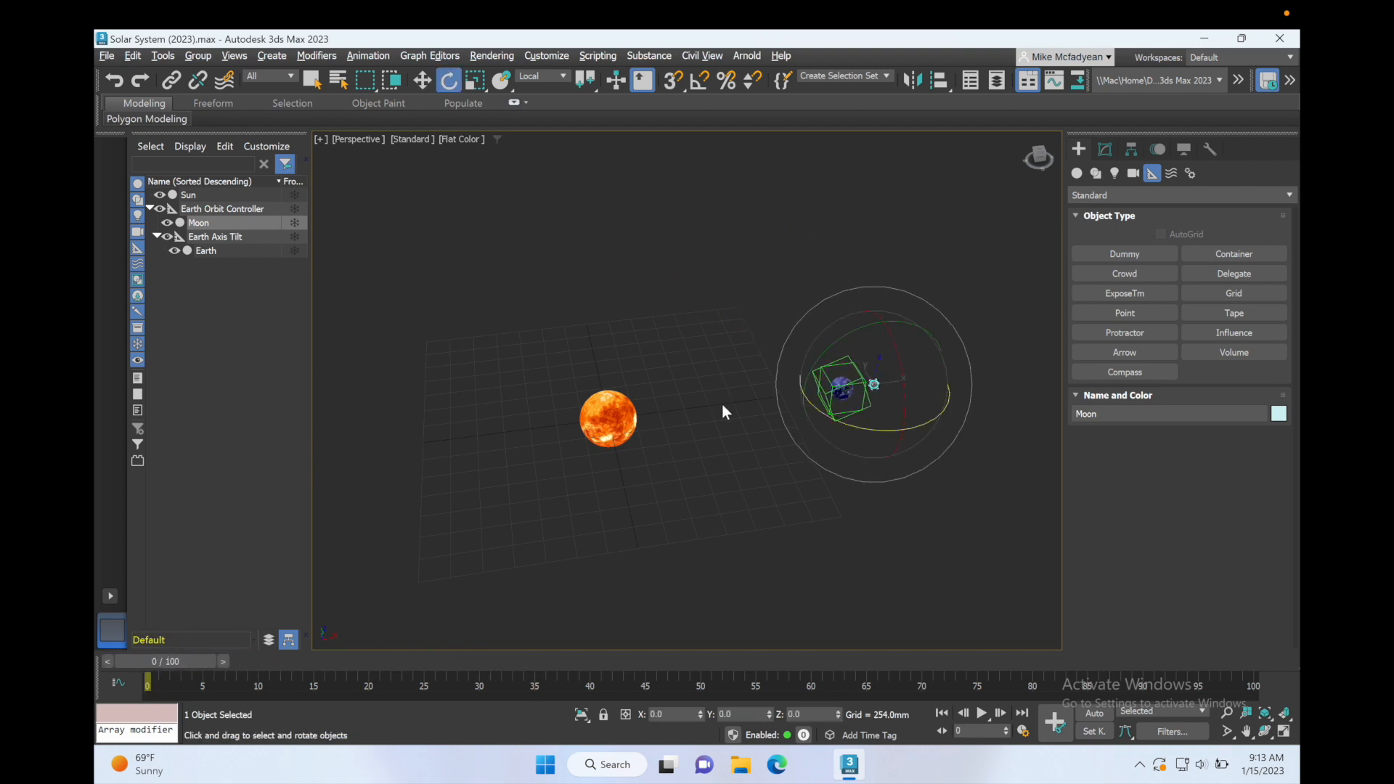
# Move only the Moon's pivot along X to Earth's center in the maximized Top view, then leave pivot editing
pyautogui.hotkey('alt', 'w')
pyautogui.hotkey('alt', 'w')
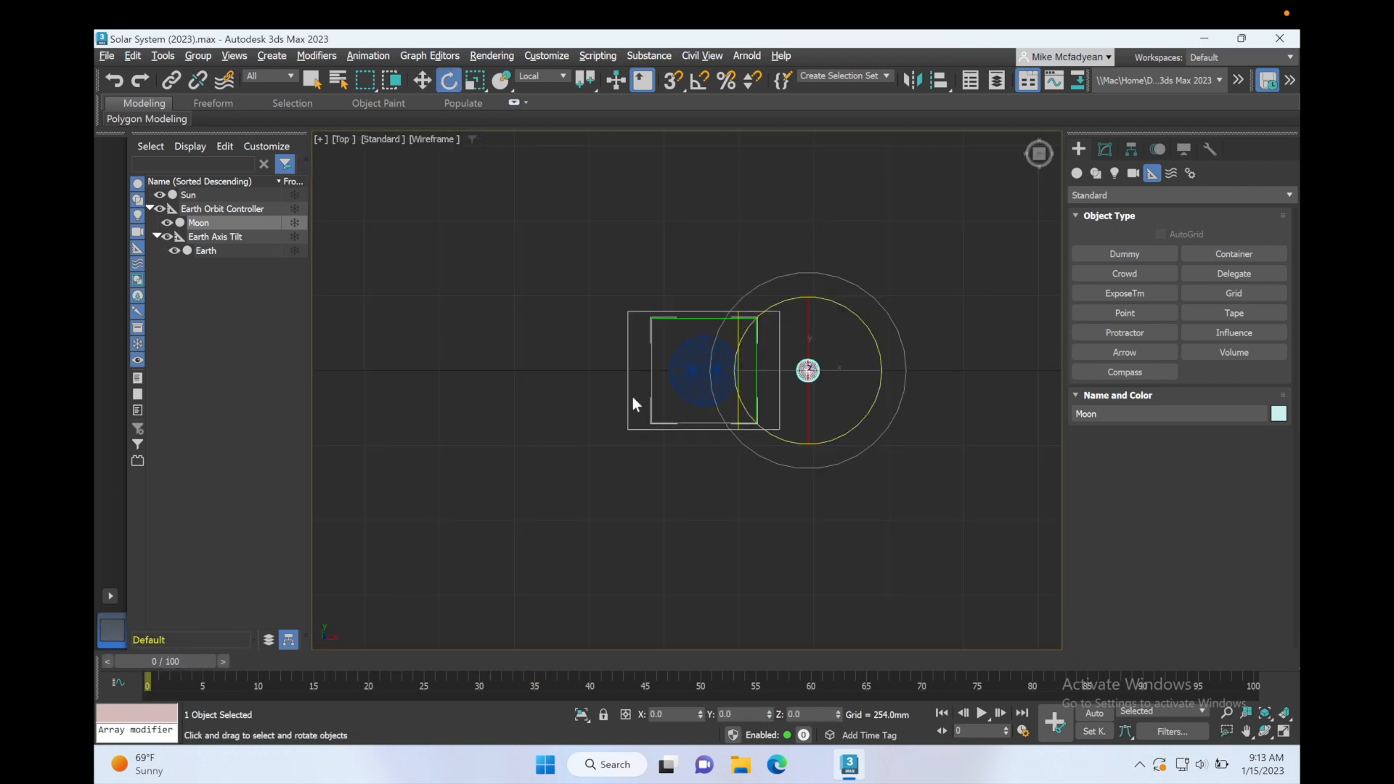
pyautogui.scroll(3, 686, 367)
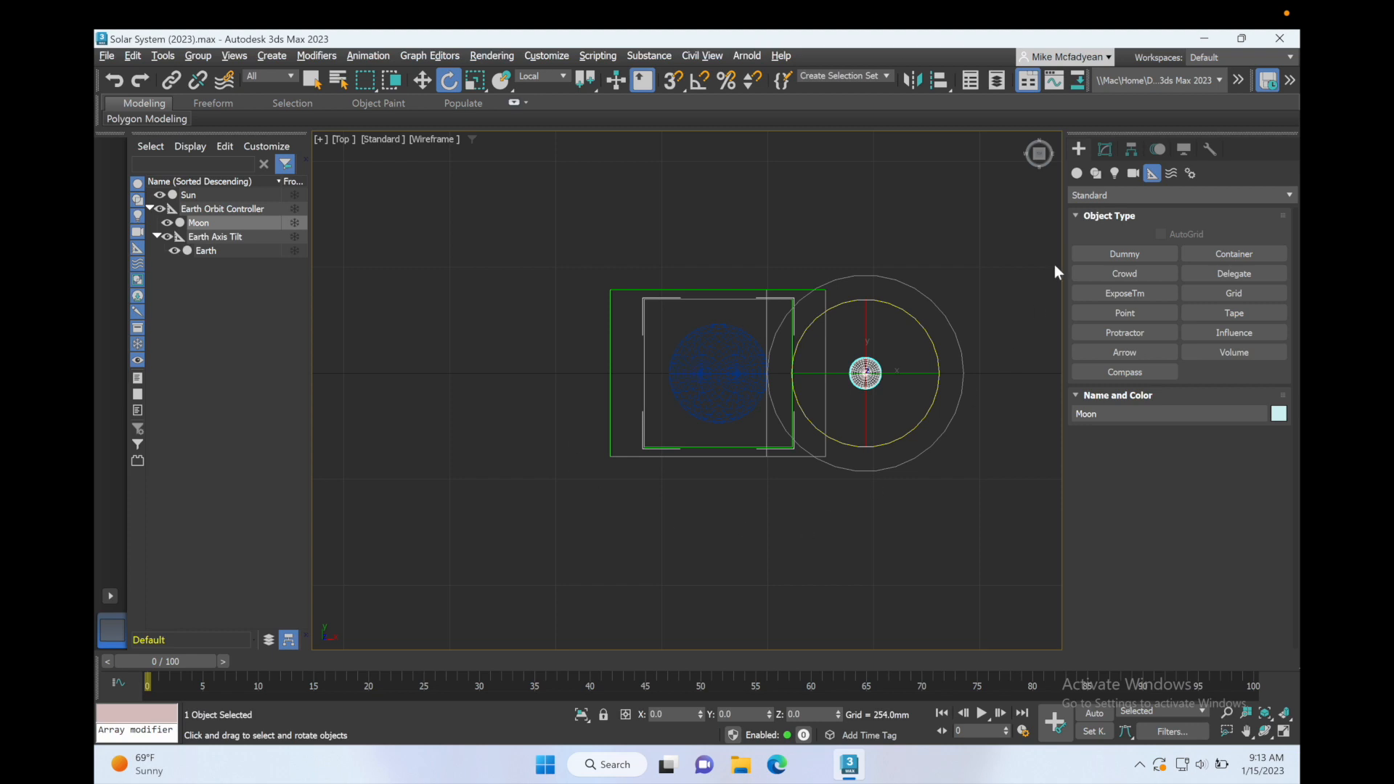
pyautogui.click(1131, 150)
pyautogui.click(1166, 251)
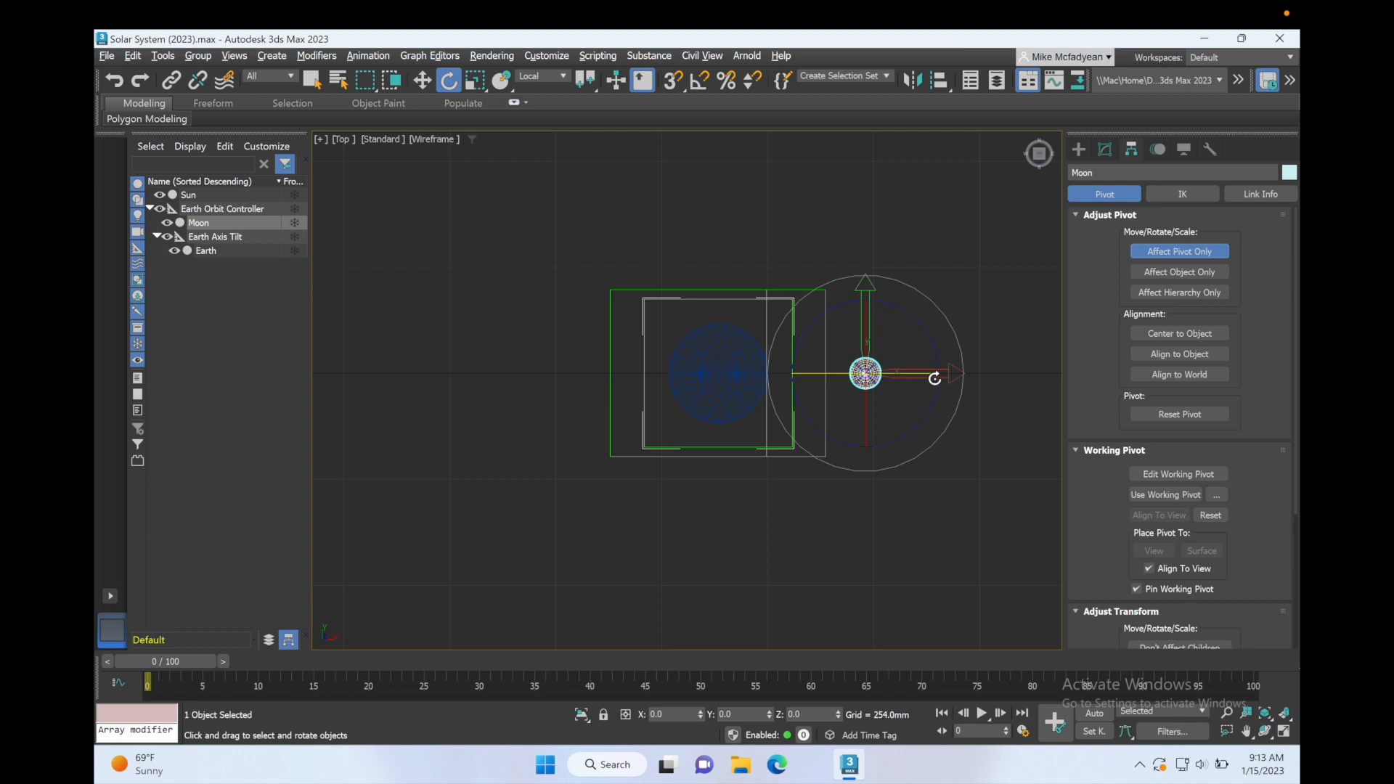
pyautogui.press('w')
pyautogui.moveTo(927, 371); pyautogui.dragTo(782, 373)
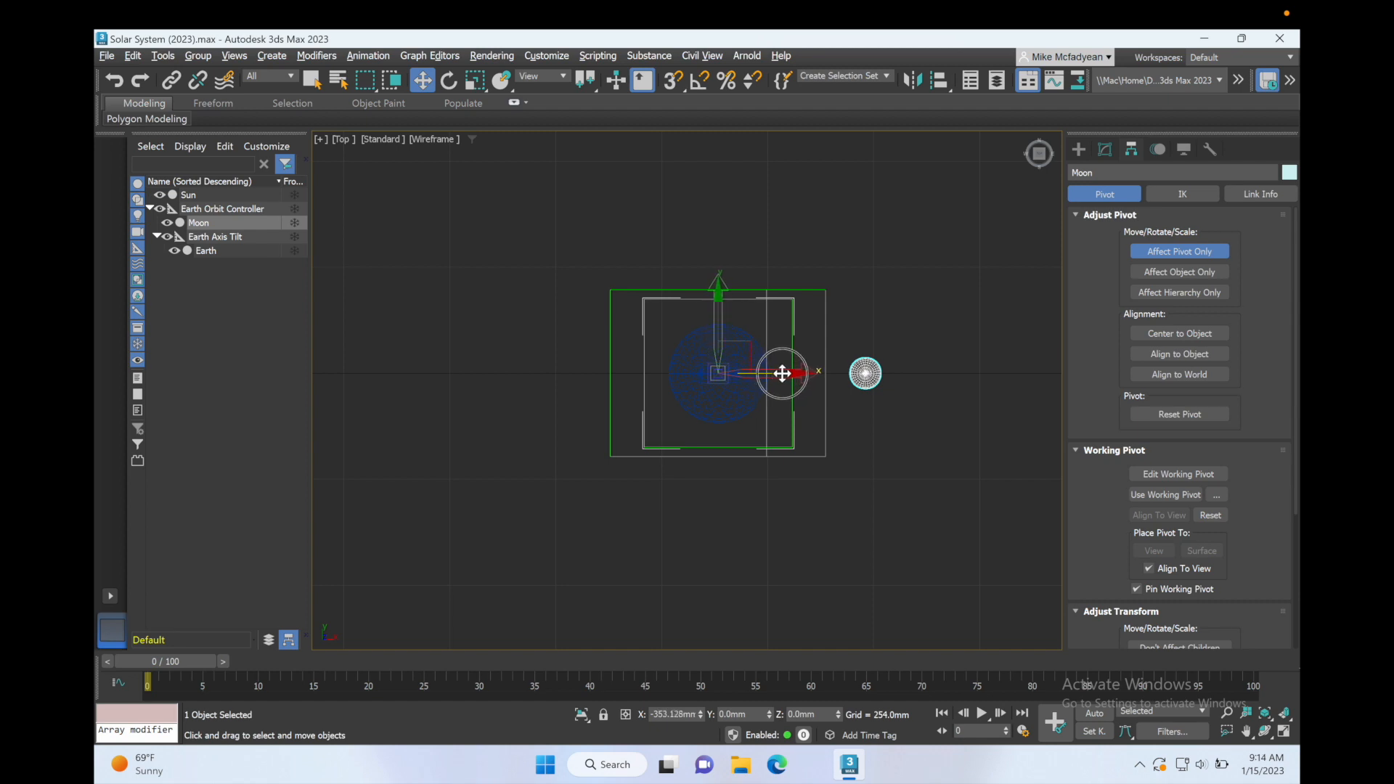
pyautogui.click(1150, 254)
# Auto-key the Moon's rotation at frame 100, turning it multiple revolutions in the positive direction about its local Z axis, then end auto keying
pyautogui.scroll(-7, 850, 421)
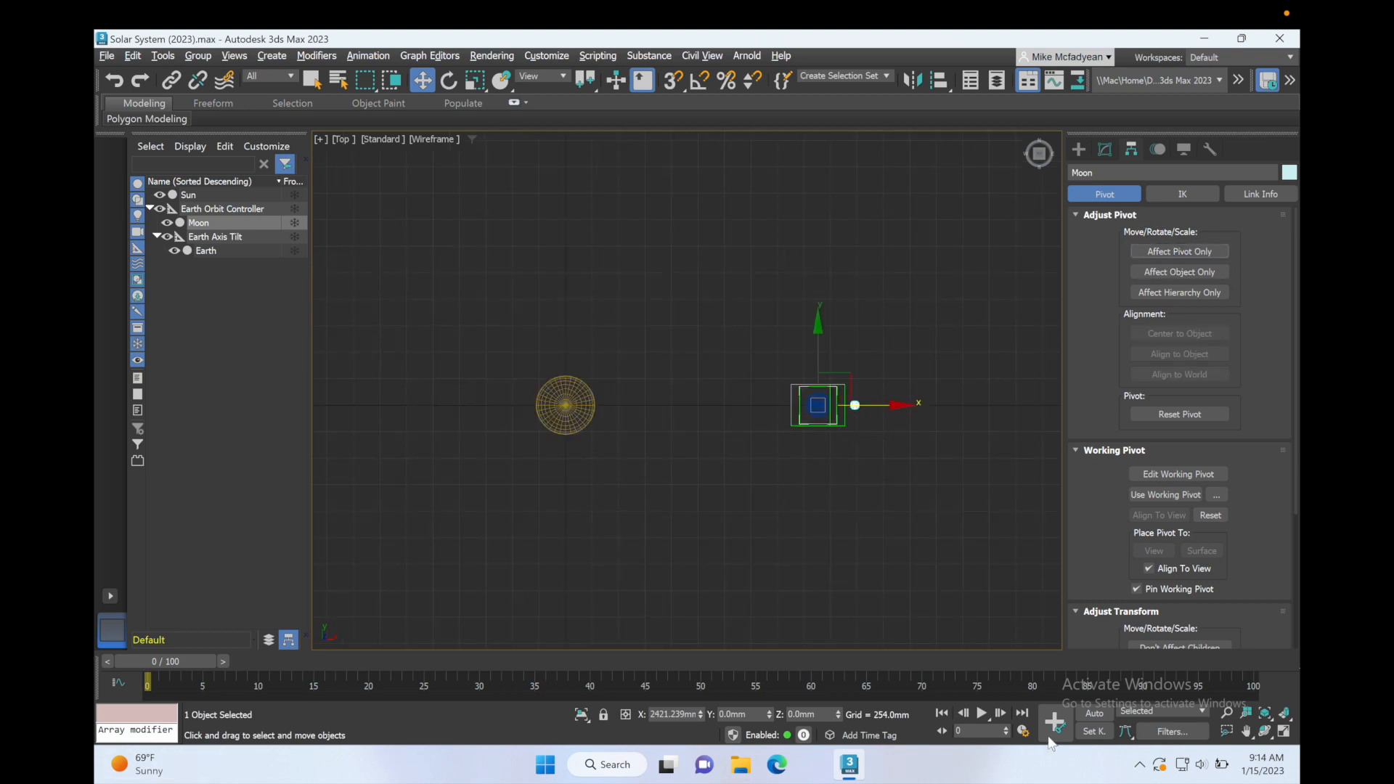
pyautogui.click(1095, 713)
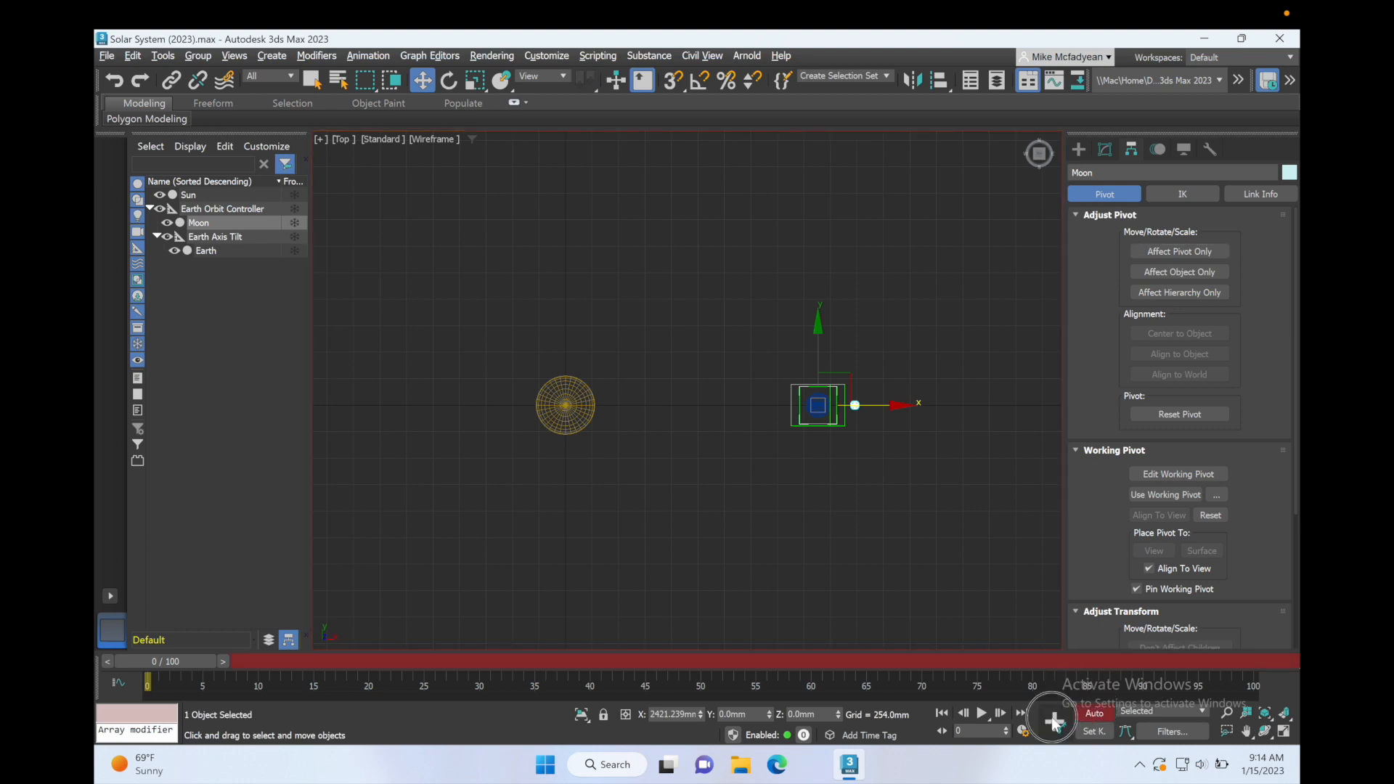
pyautogui.moveTo(145, 656); pyautogui.dragTo(1288, 672)
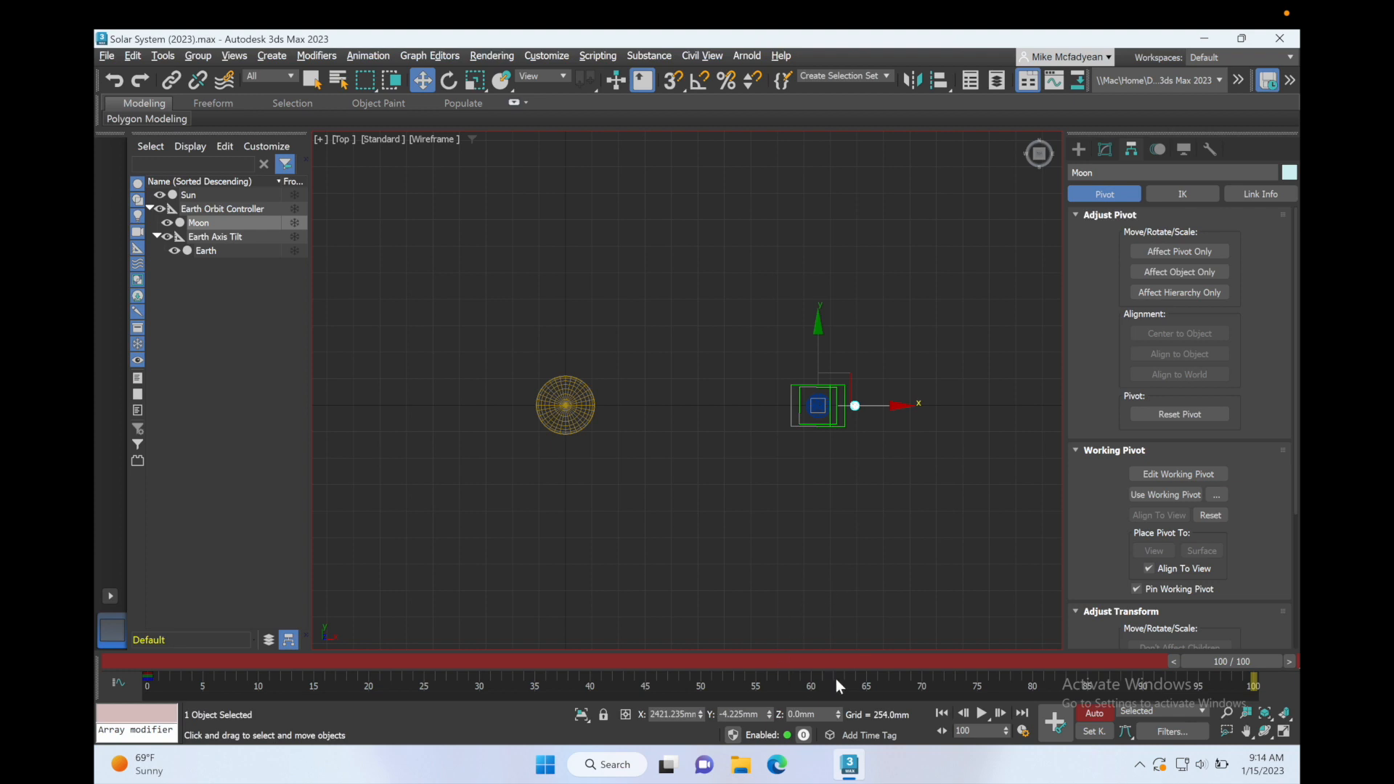
pyautogui.press('e')
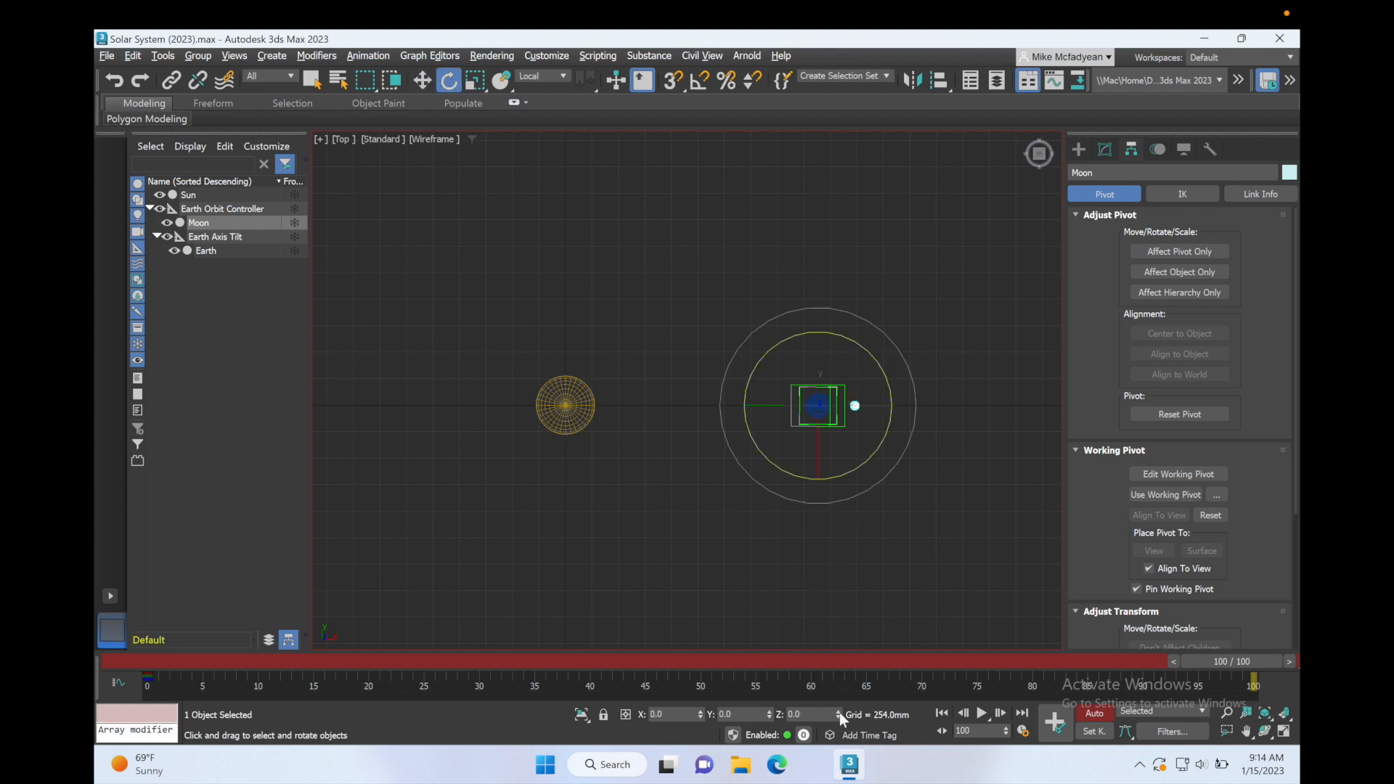
pyautogui.moveTo(839, 712); pyautogui.dragTo(849, 608)
pyautogui.moveTo(838, 715); pyautogui.dragTo(859, 327)
pyautogui.moveTo(839, 719); pyautogui.dragTo(853, 255)
pyautogui.moveTo(839, 715); pyautogui.dragTo(848, 565)
pyautogui.moveTo(837, 715); pyautogui.dragTo(886, 380)
pyautogui.click(1094, 716)
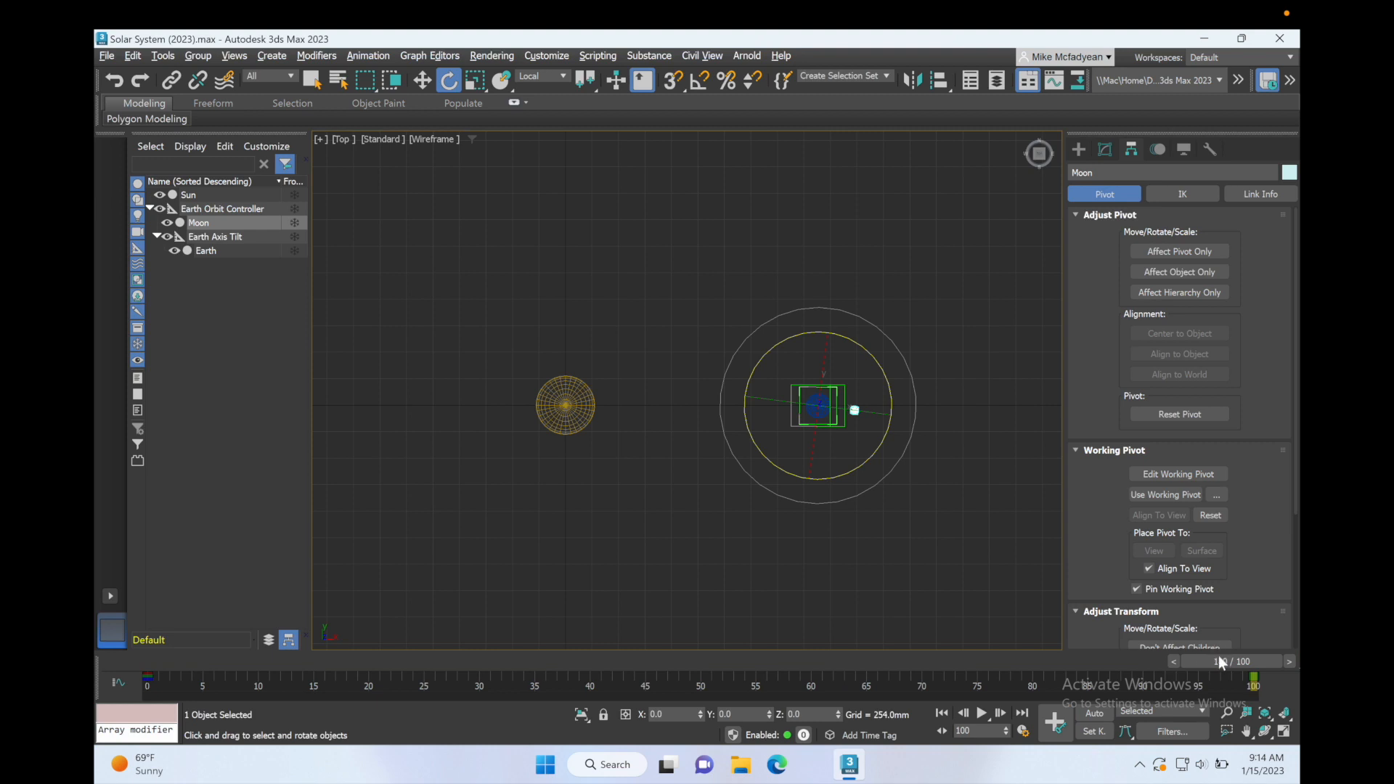
# Scrub the timeline to preview the Moon's orbit in the Top view and the maximized Perspective view with nothing selected, ending at frame 0
pyautogui.moveTo(1218, 659); pyautogui.dragTo(305, 625)
pyautogui.press('e')
pyautogui.hotkey('alt', 'w')
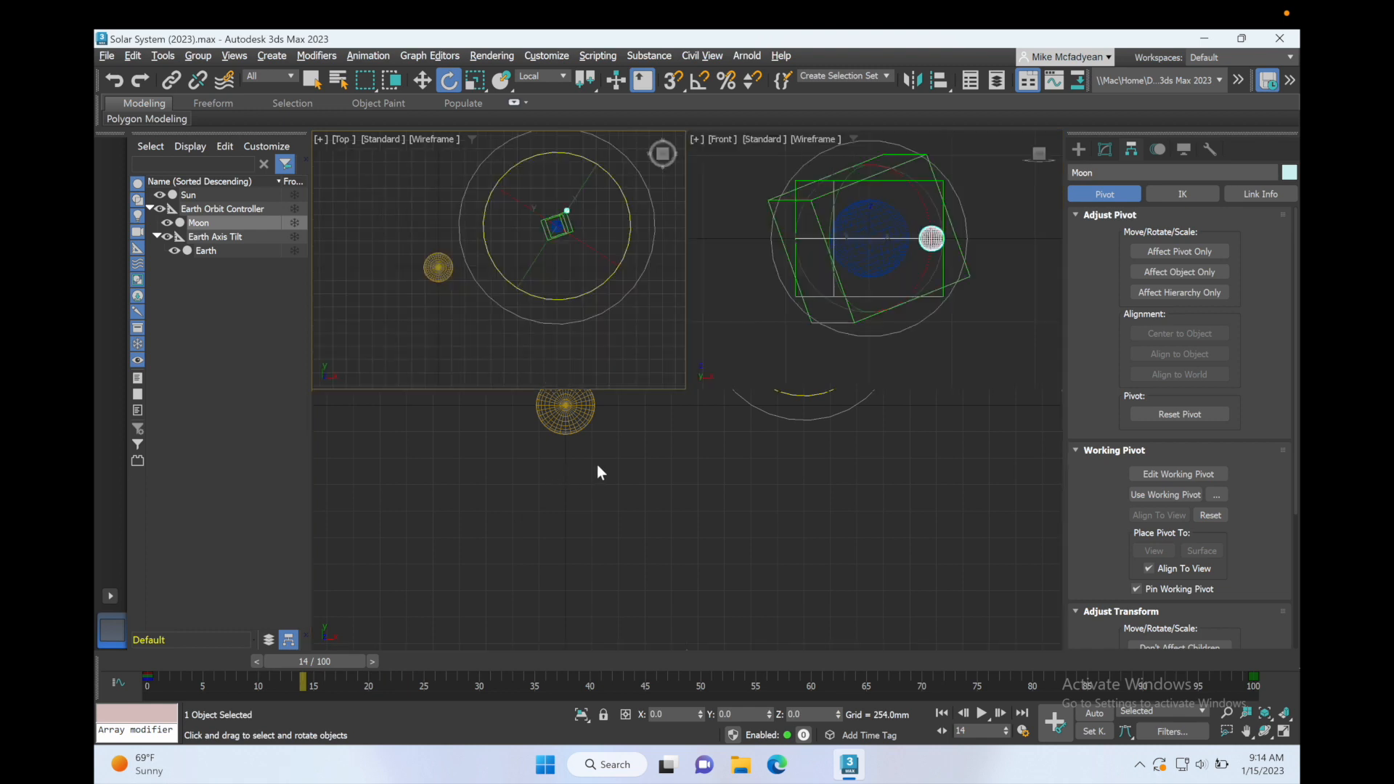
pyautogui.rightClick(756, 543)
pyautogui.hotkey('alt', 'w')
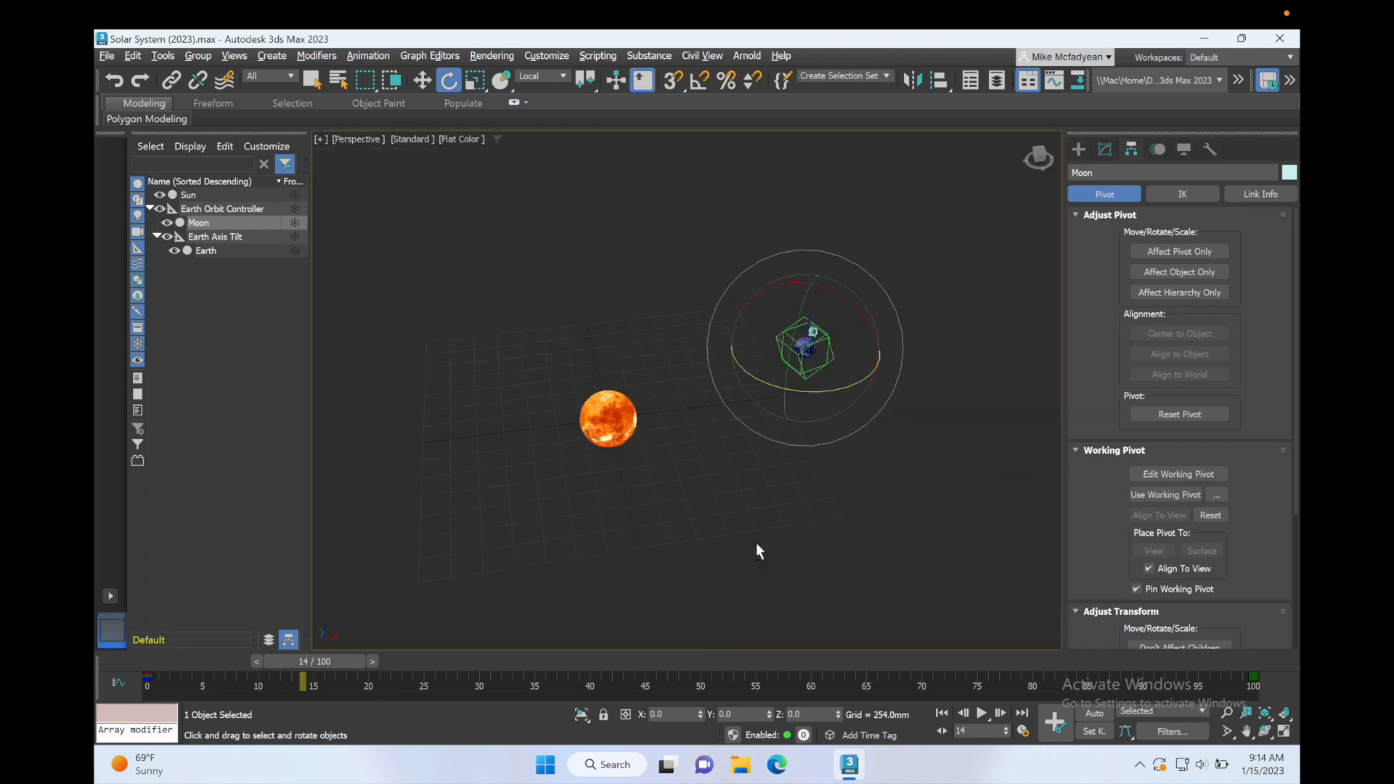
pyautogui.click(711, 476)
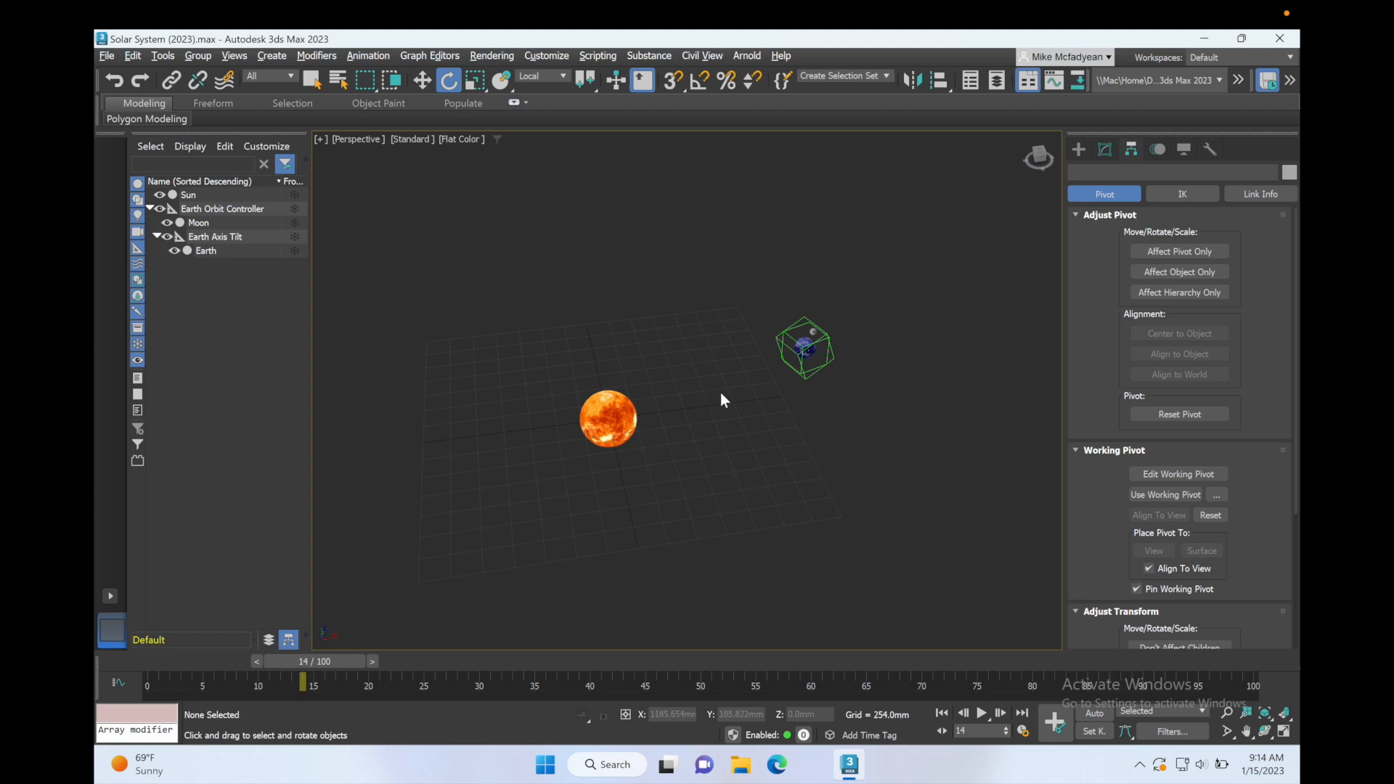
pyautogui.scroll(2, 721, 398)
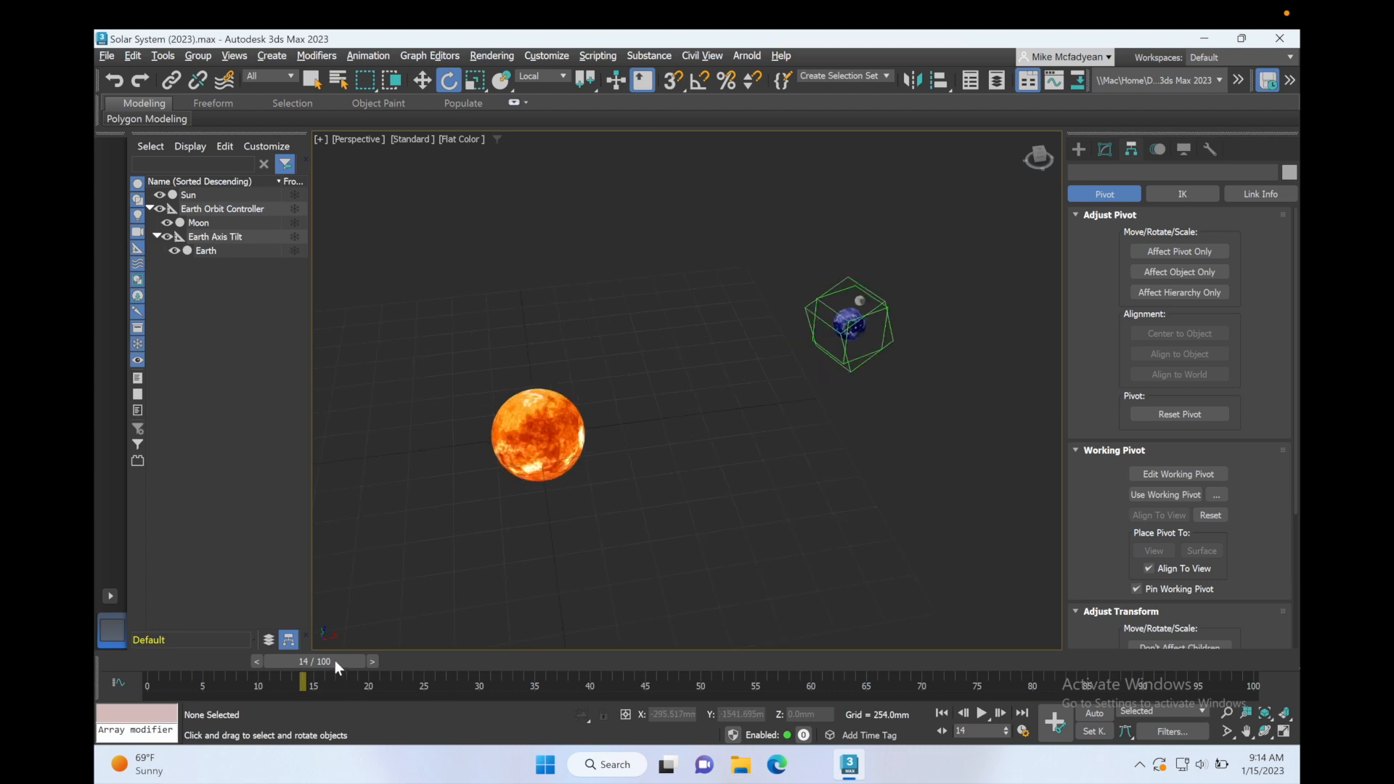
pyautogui.moveTo(335, 662); pyautogui.dragTo(186, 682)
pyautogui.press('e')
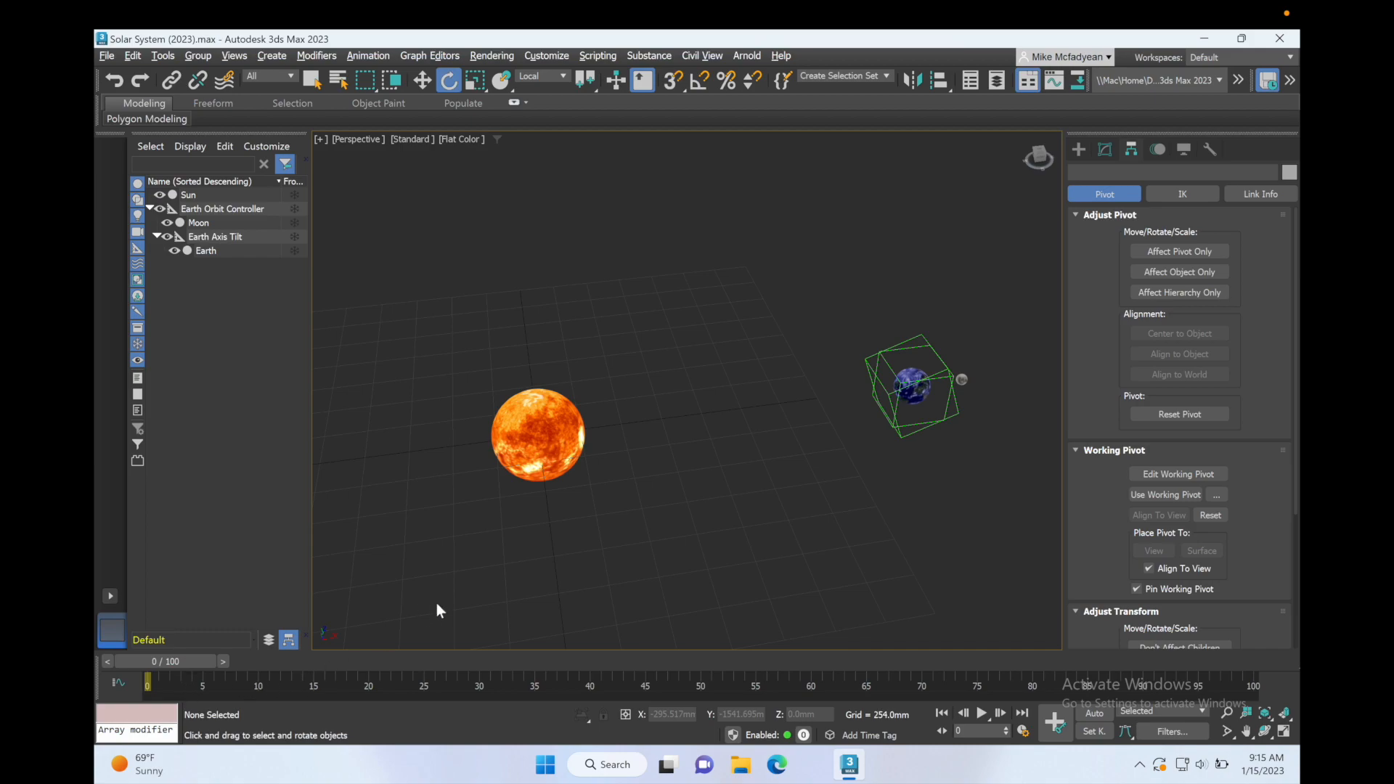